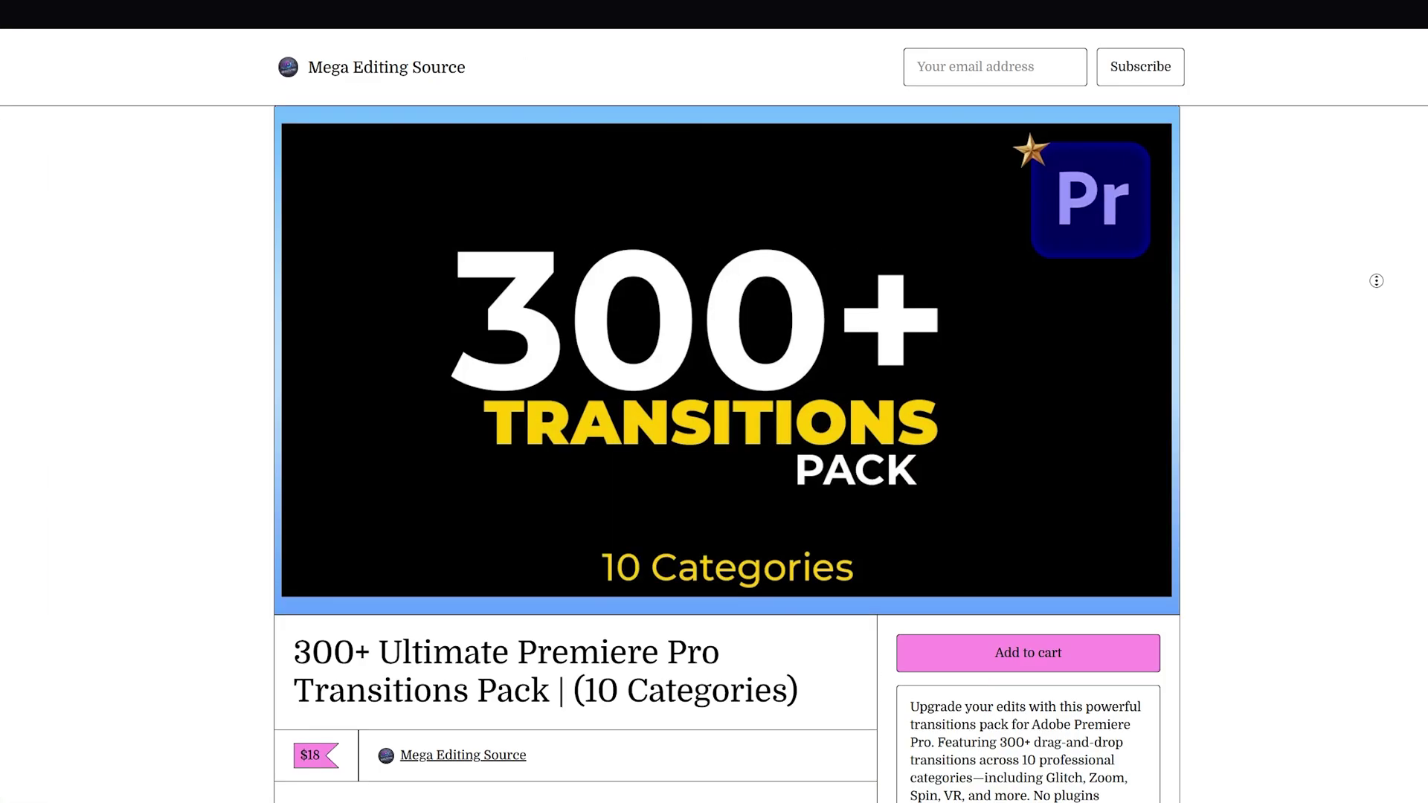
- Scroll the transitions pack page to the Categories Included list and highlight the (10 Categories) title
{"action": "scroll", "coordinate": [1372, 283], "scroll_direction": "down", "scroll_amount": 4}
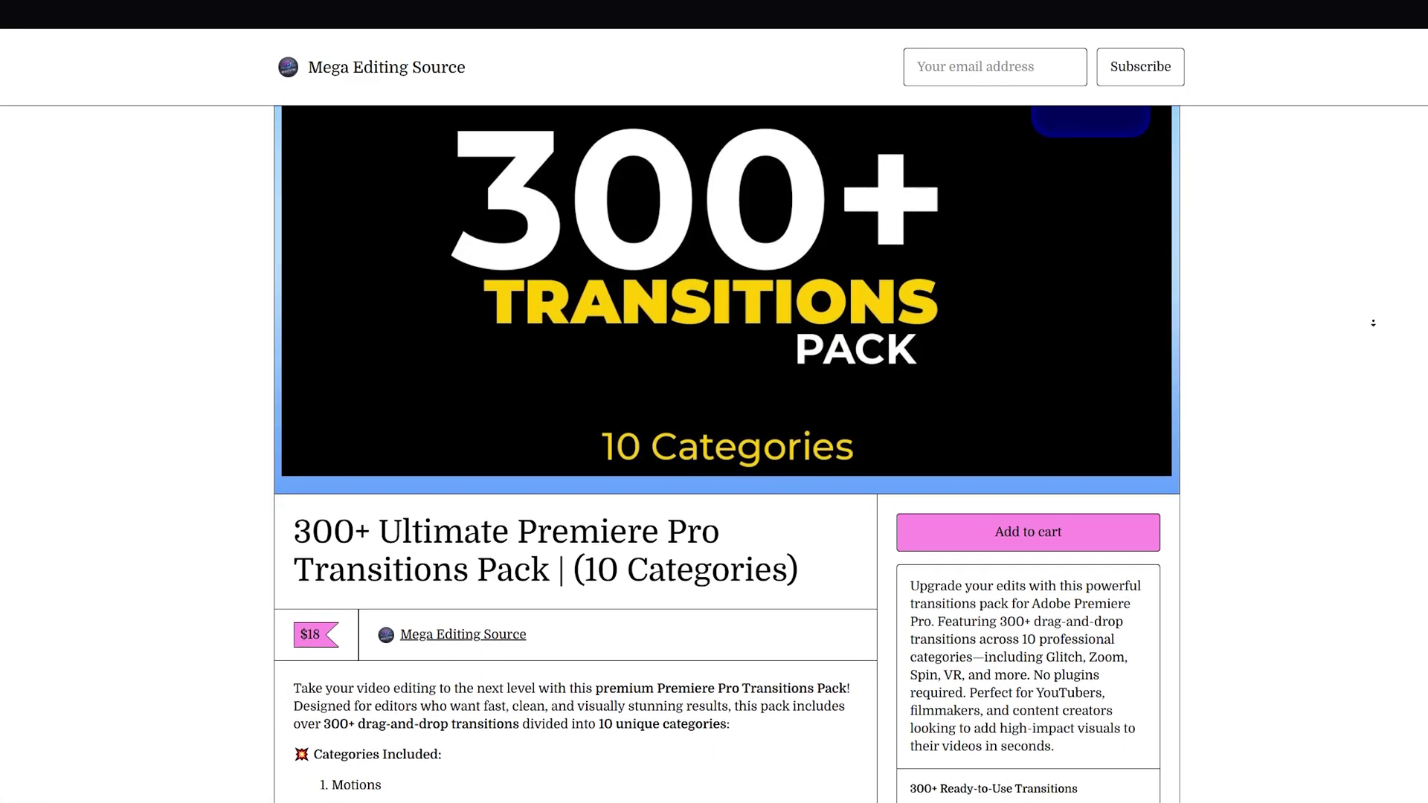
{"action": "scroll", "coordinate": [1373, 325], "scroll_direction": "down", "scroll_amount": 2}
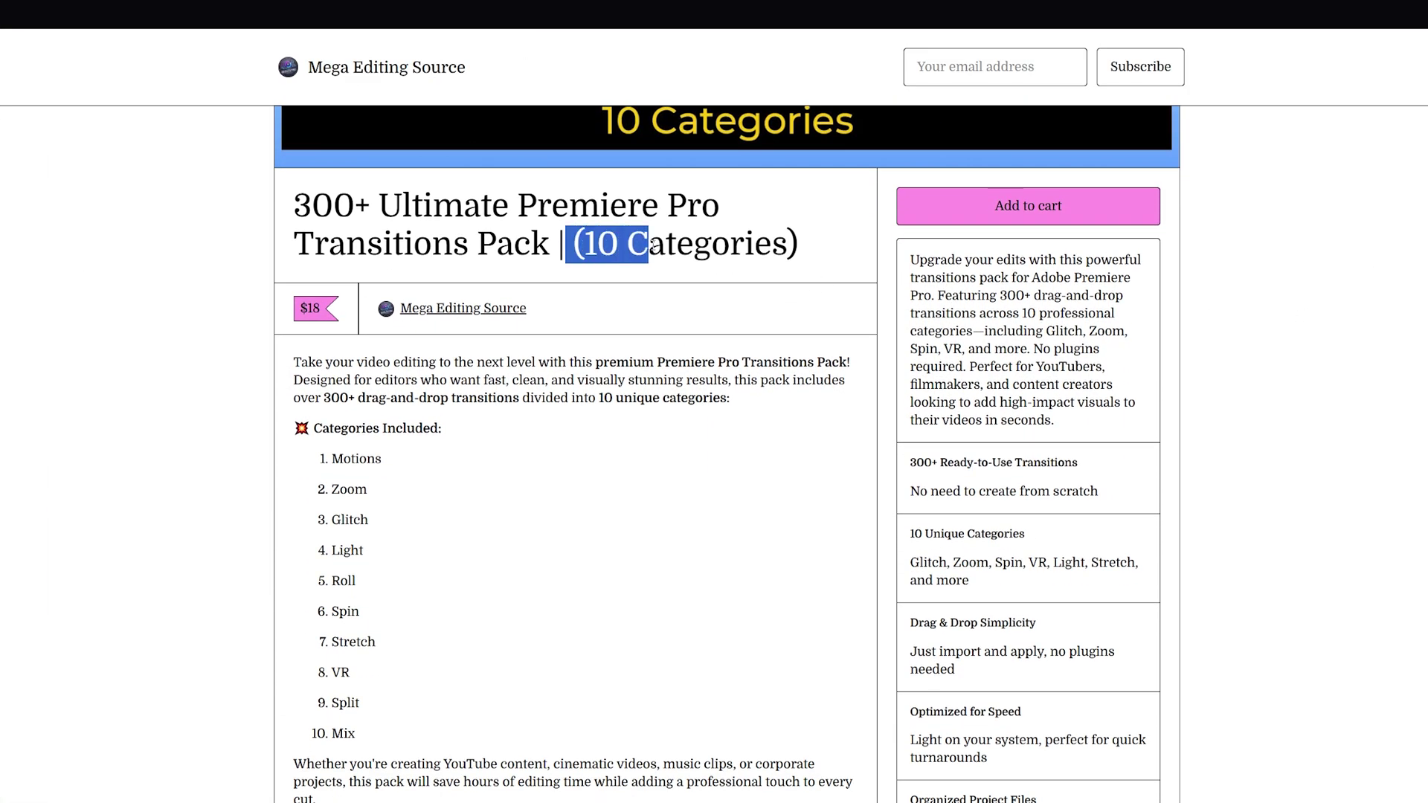
{"action": "left_click_drag", "start_coordinate": [651, 243], "coordinate": [800, 249]}
{"action": "left_click", "coordinate": [780, 278]}
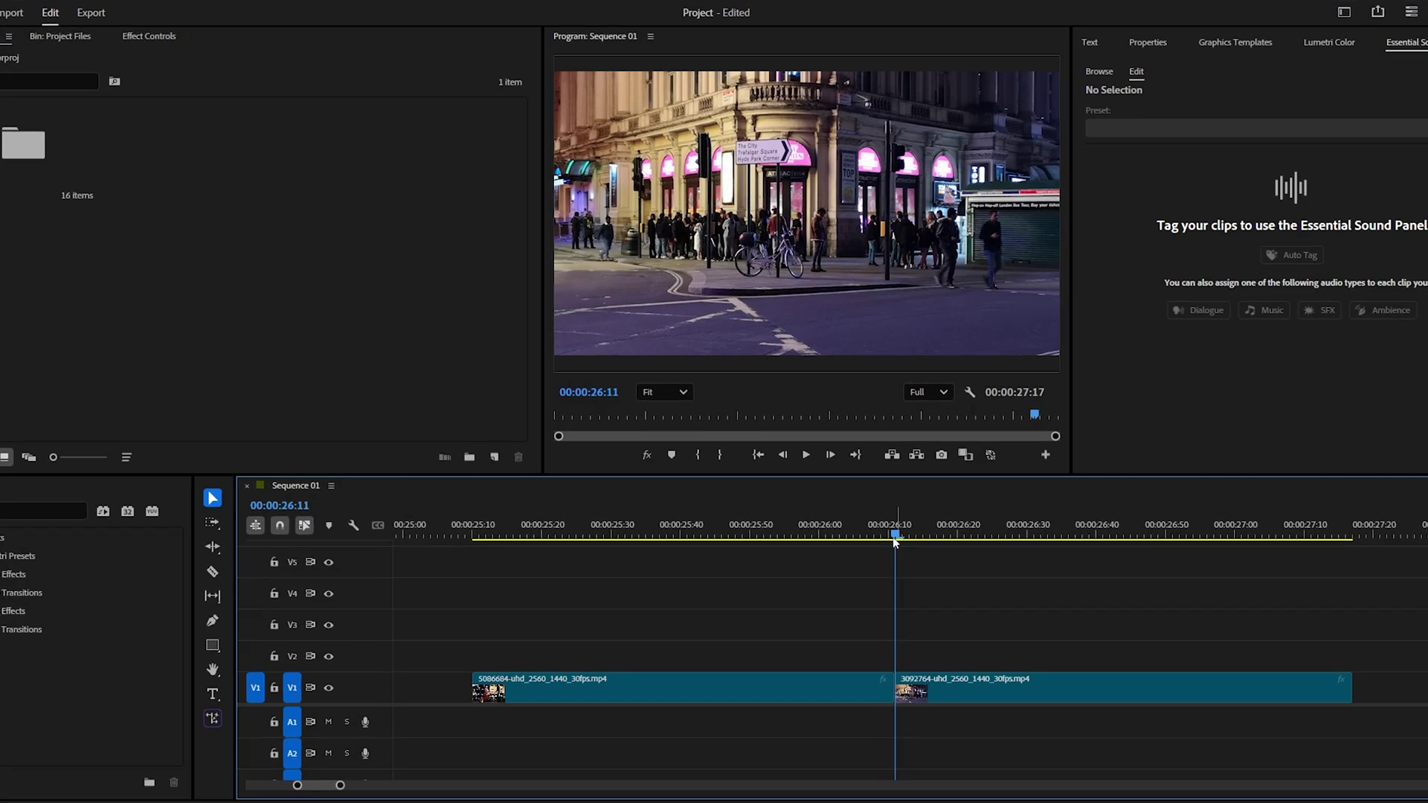
- Create a new 2560×1440 adjustment layer in the Project bin
{"action": "left_click_drag", "start_coordinate": [892, 537], "coordinate": [807, 565]}
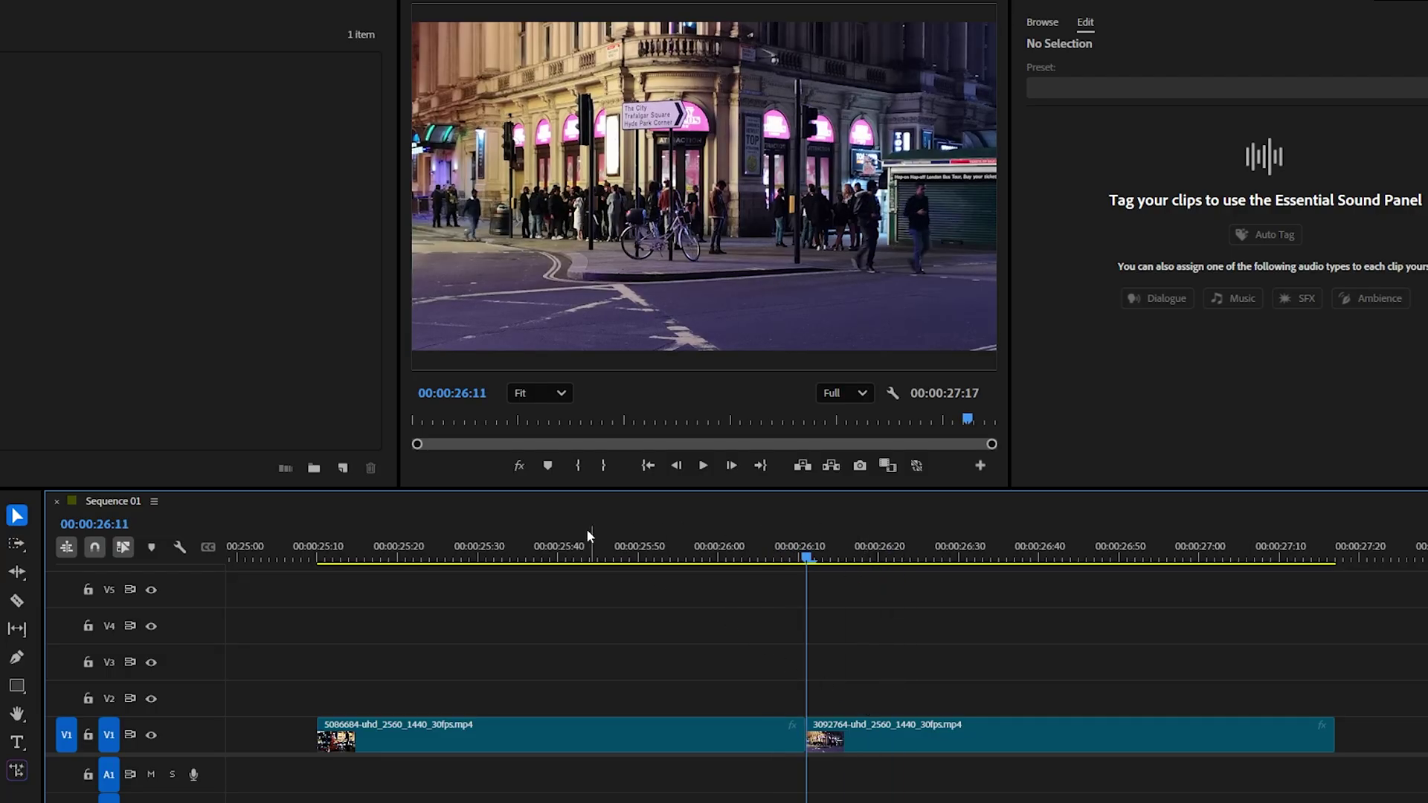
{"action": "right_click", "coordinate": [120, 217]}
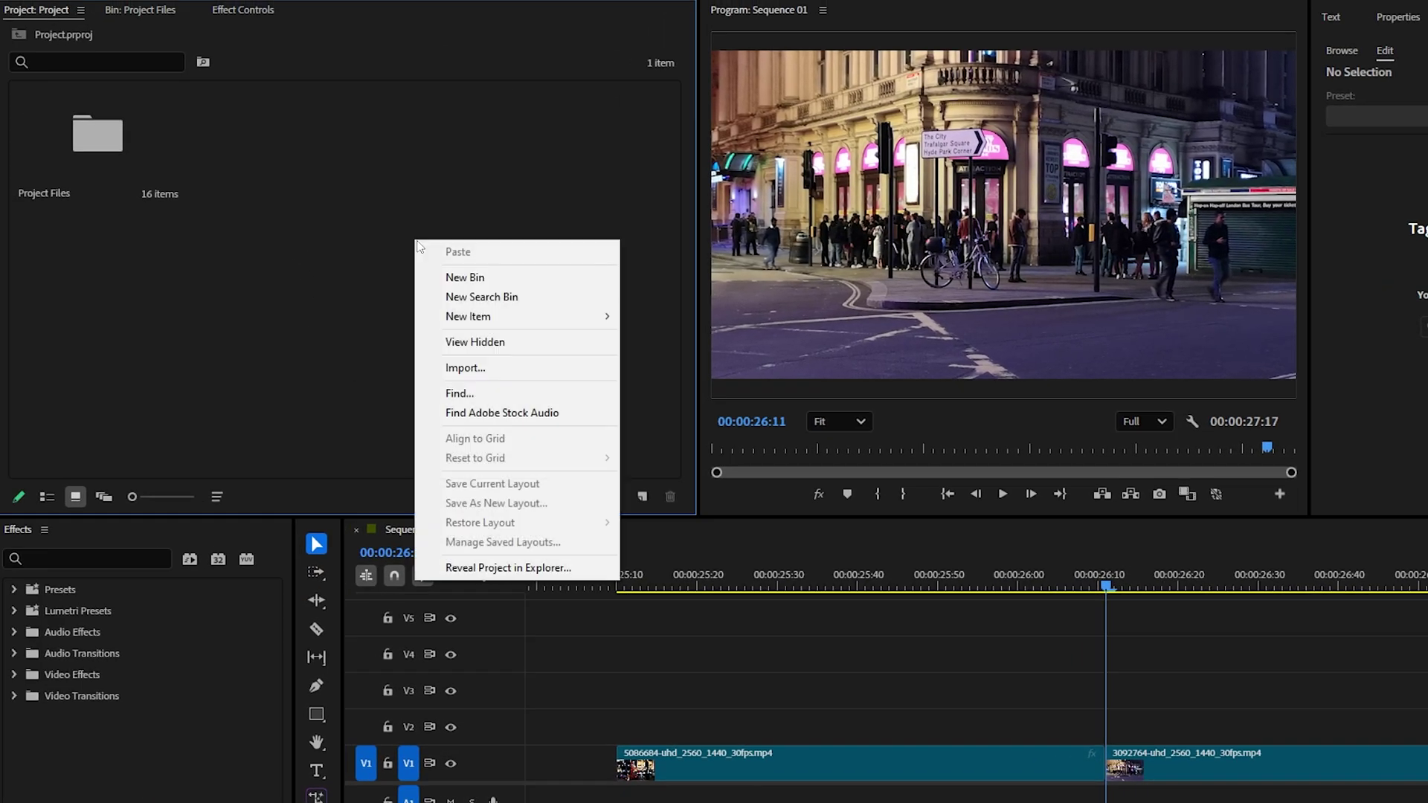
{"action": "mouse_move", "coordinate": [541, 323]}
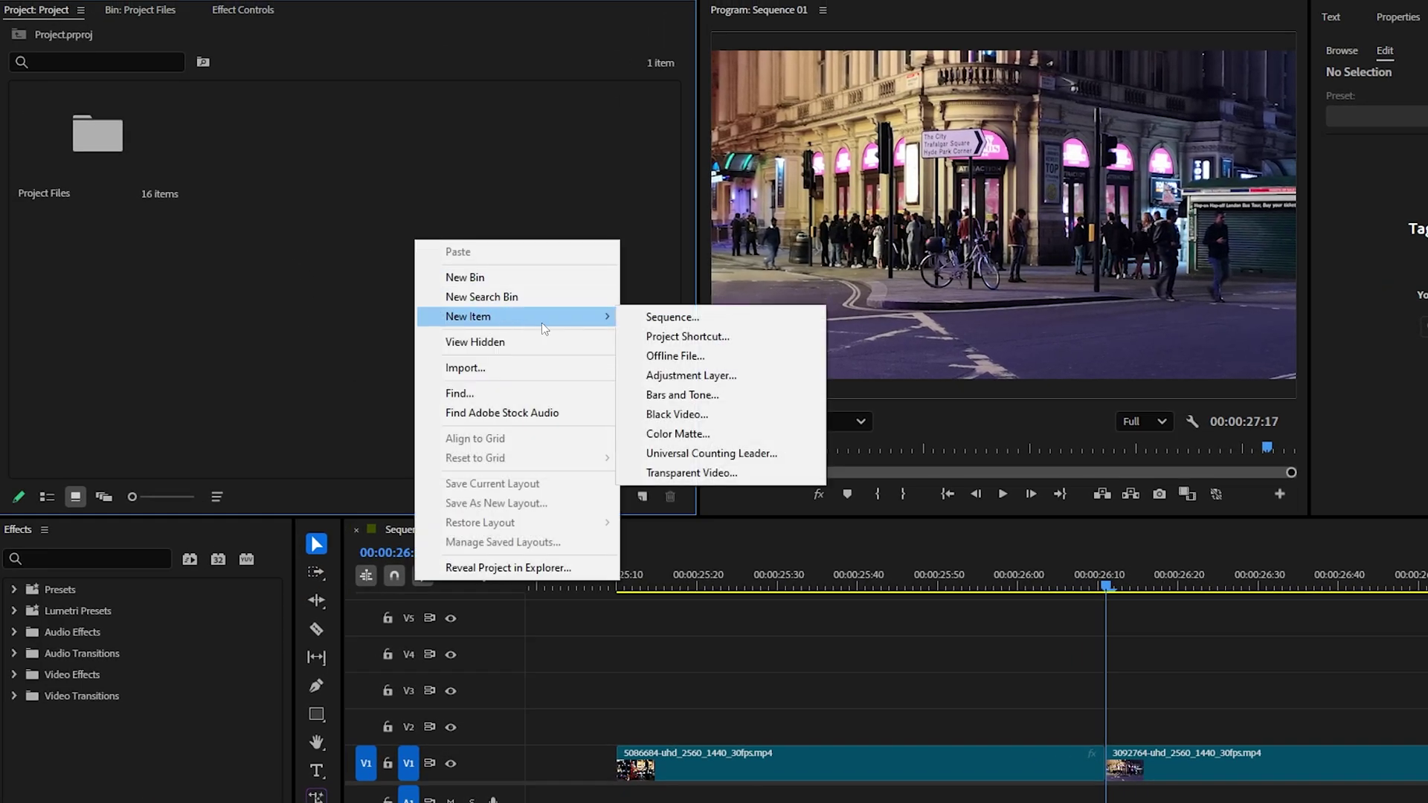
{"action": "left_click", "coordinate": [680, 378]}
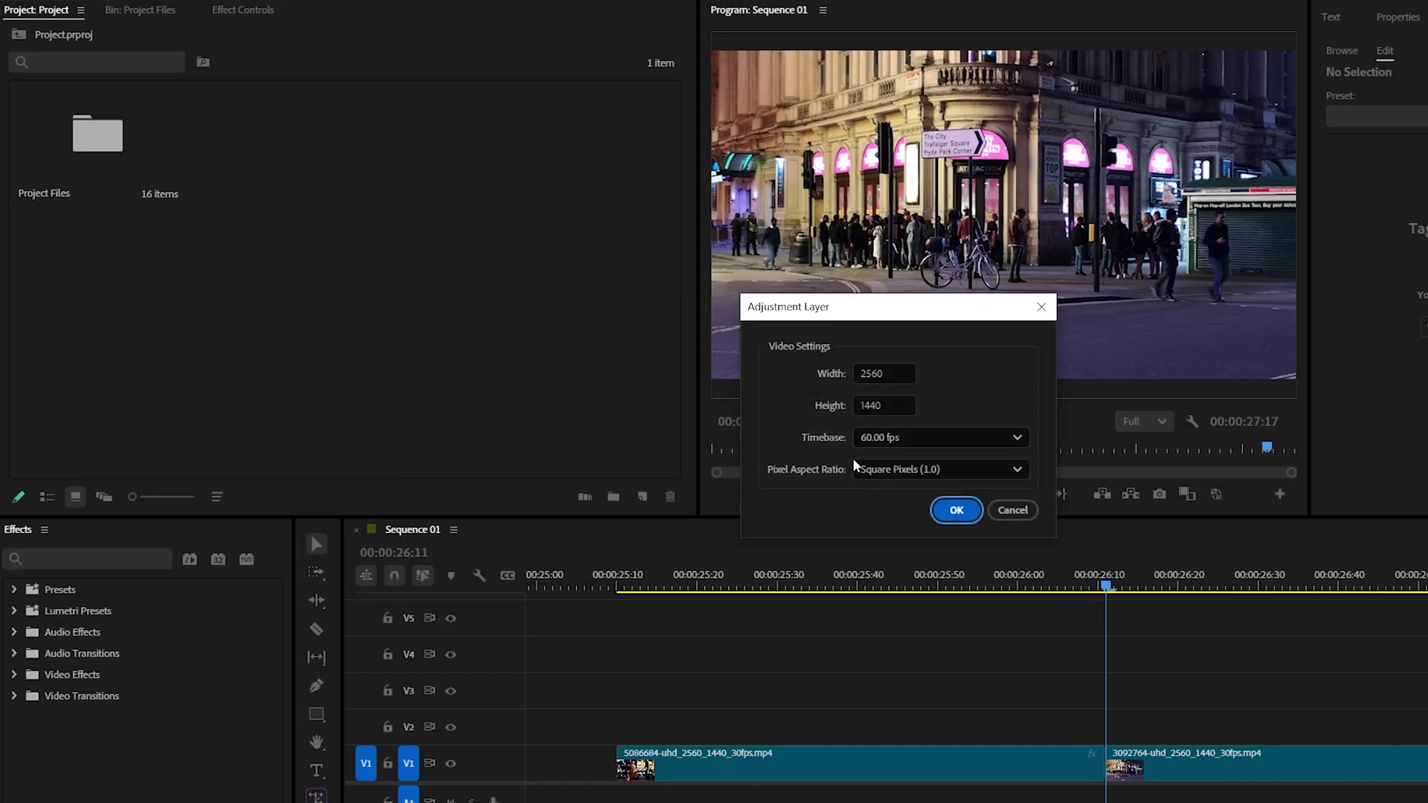
{"action": "left_click", "coordinate": [955, 510]}
- Place the adjustment layer on V2, set its duration to 1 frame, and move it to the cut
{"action": "left_click_drag", "start_coordinate": [296, 166], "coordinate": [895, 684]}
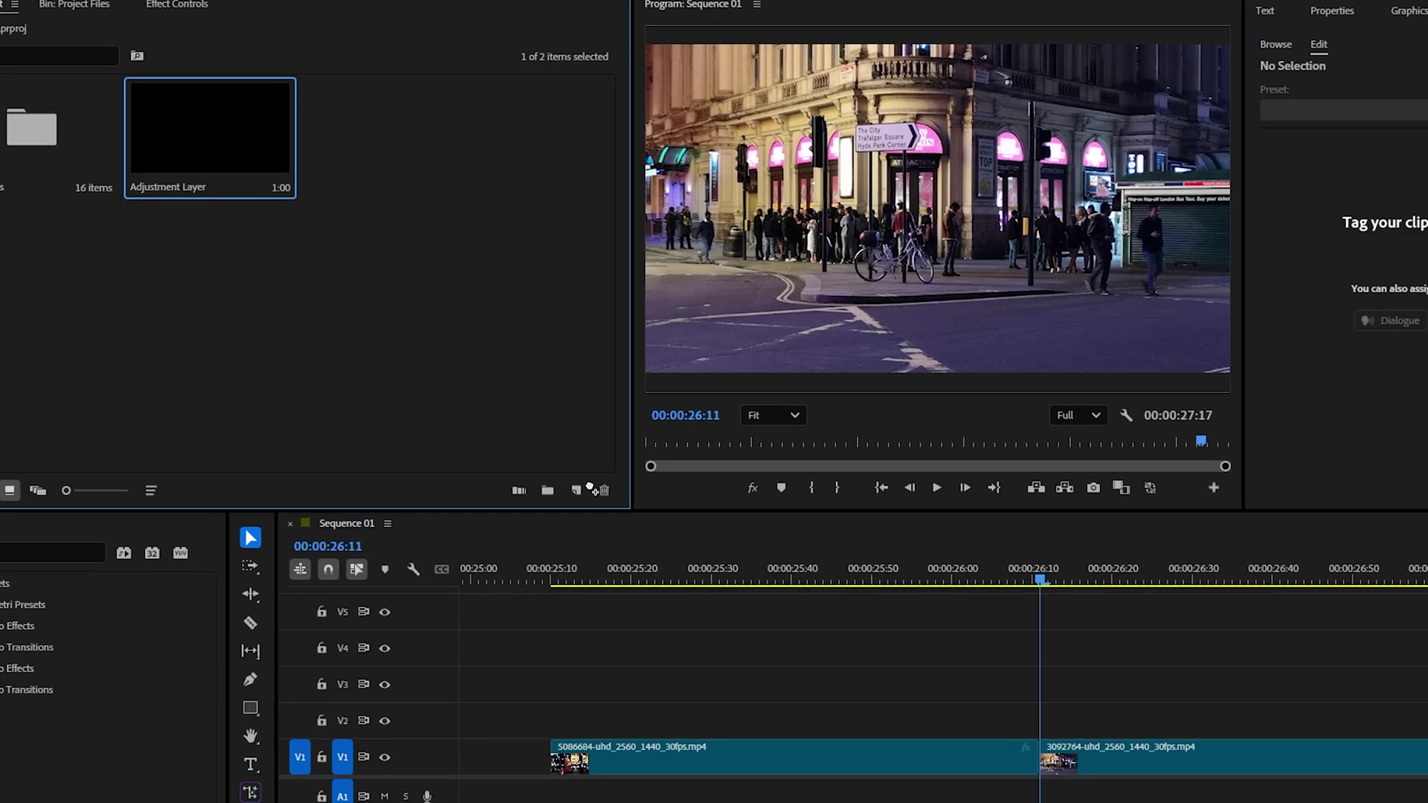
{"action": "left_click_drag", "start_coordinate": [681, 669], "coordinate": [704, 706]}
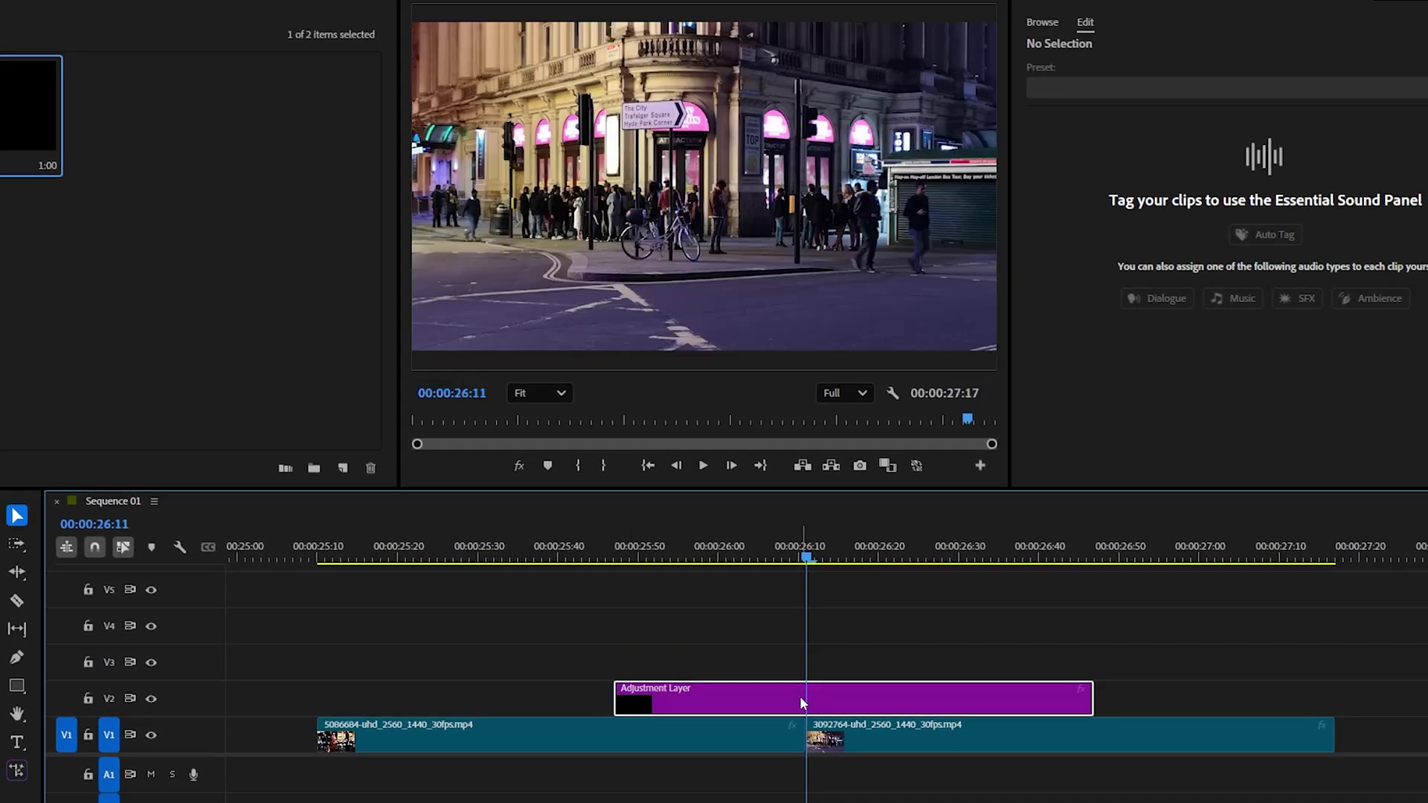
{"action": "right_click", "coordinate": [957, 706]}
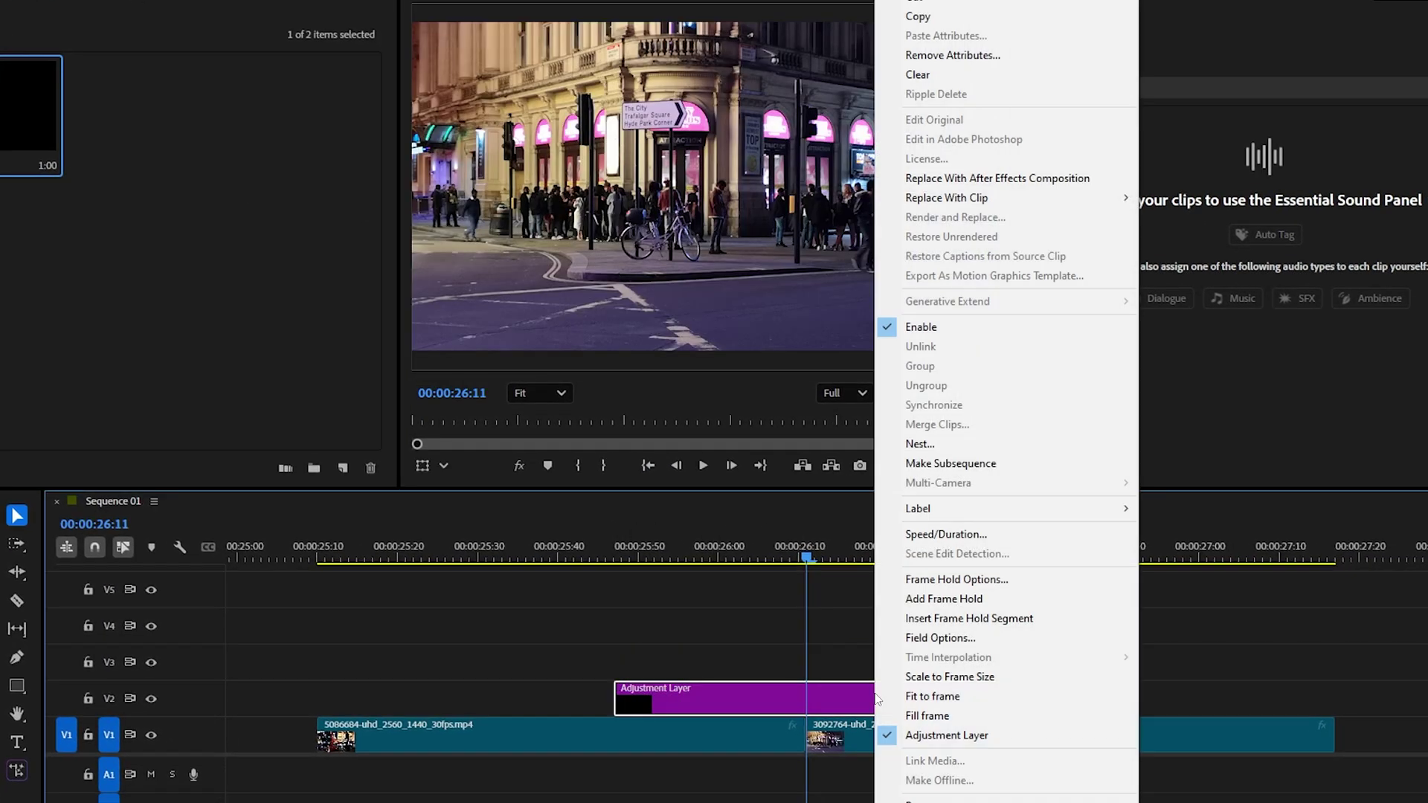
{"action": "left_click", "coordinate": [932, 533]}
{"action": "type", "text": "1"}
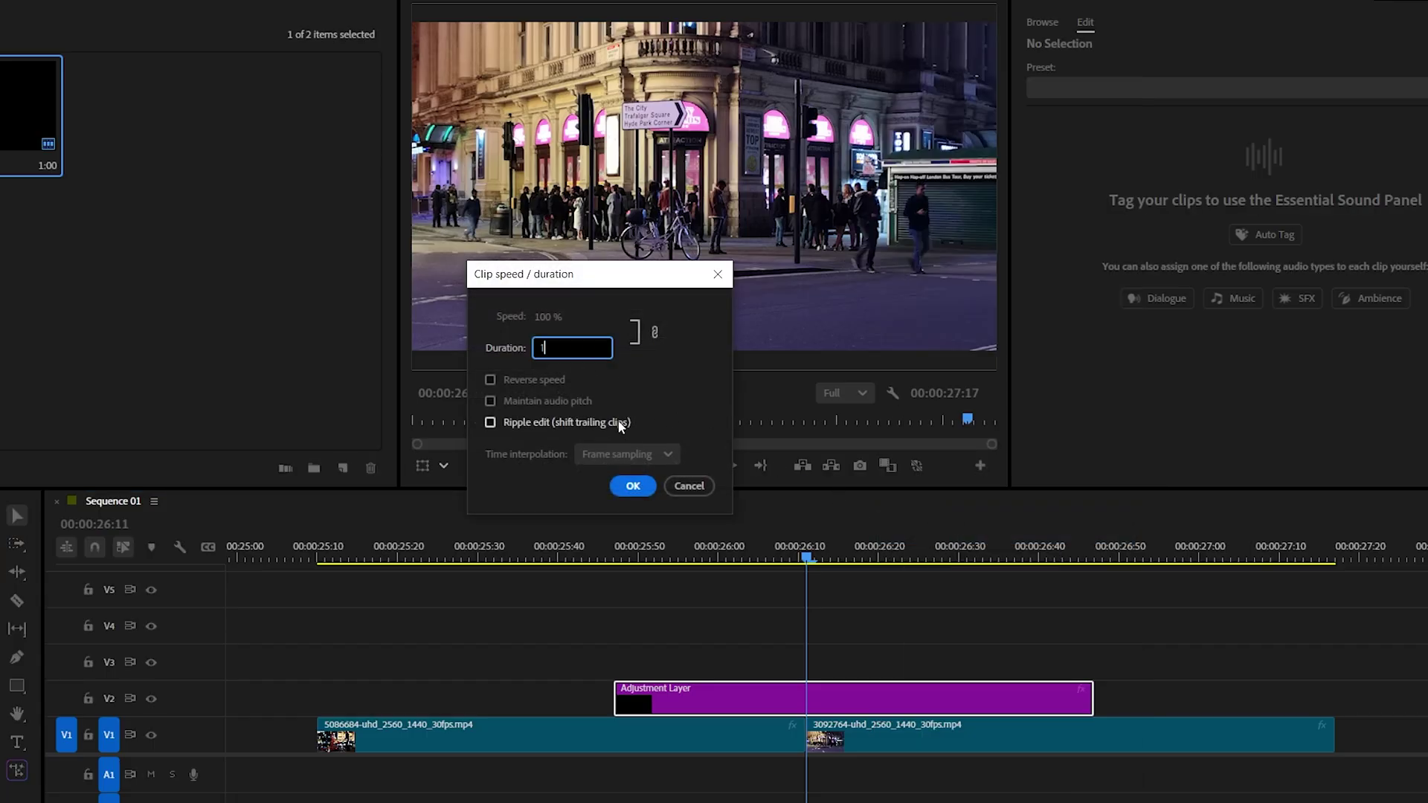
{"action": "left_click", "coordinate": [632, 485]}
{"action": "scroll", "coordinate": [605, 698], "scroll_direction": "up", "scroll_amount": 2}
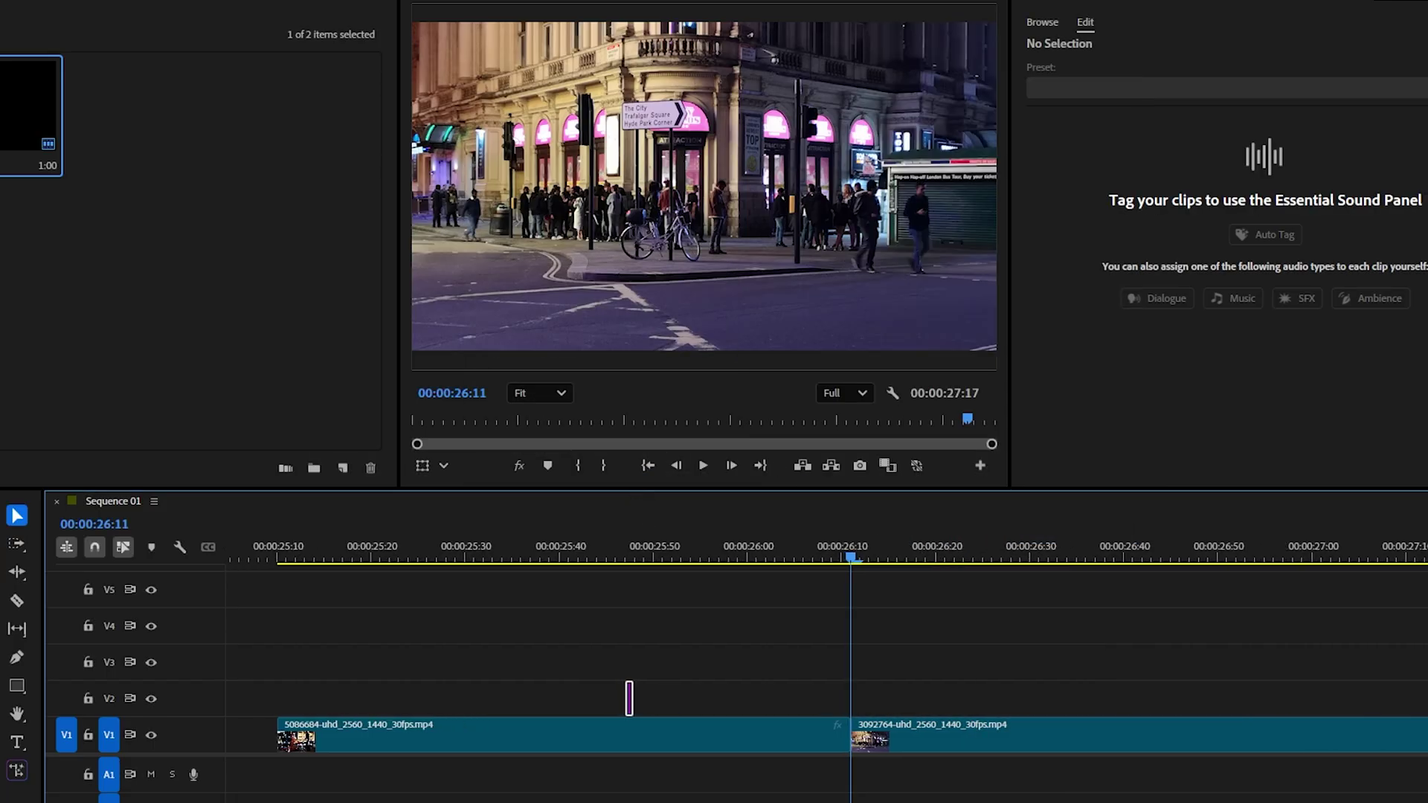
{"action": "left_click_drag", "start_coordinate": [616, 699], "coordinate": [854, 702]}
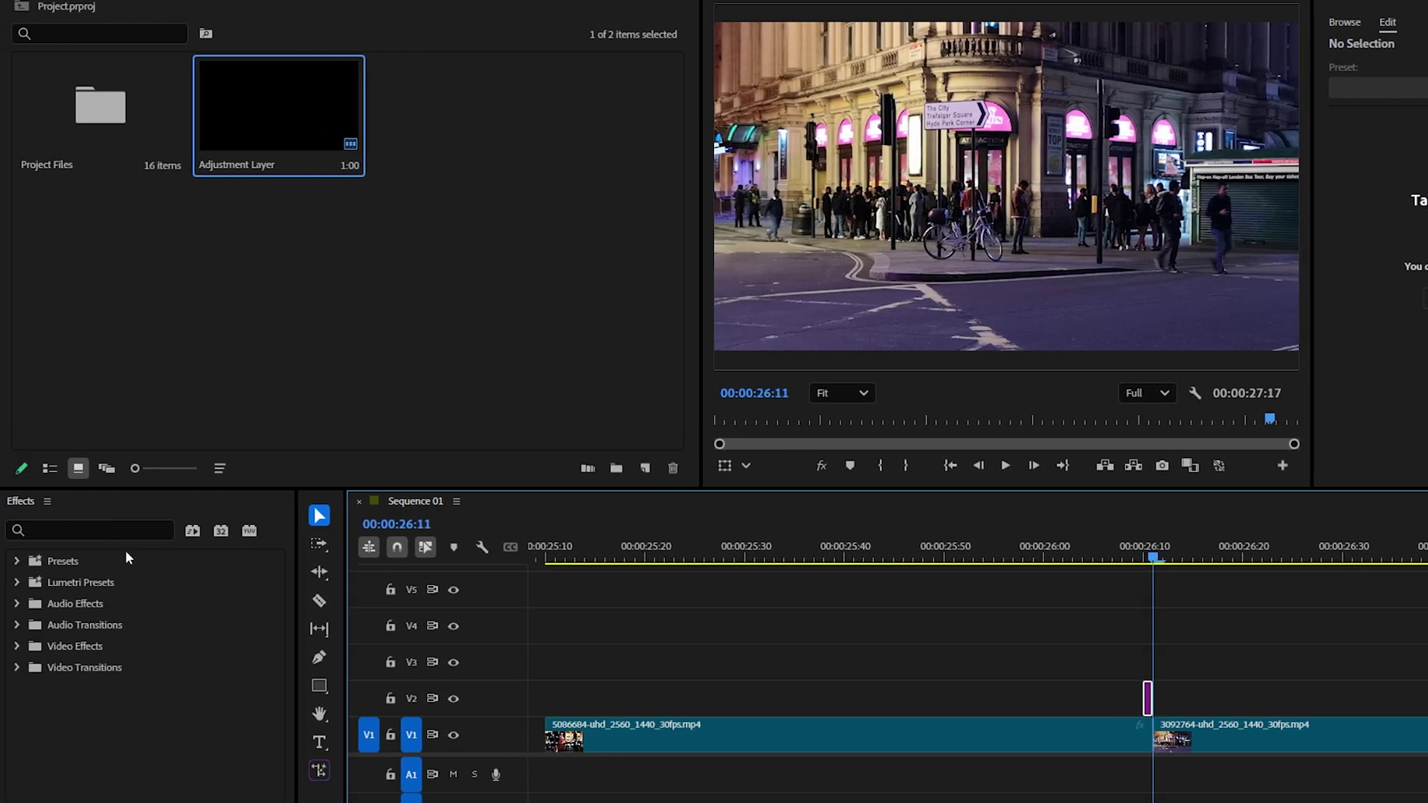
- Search 'fin' and apply Find Edges to the one-frame adjustment clip, nudging it onto the cut
{"action": "left_click", "coordinate": [4, 530]}
{"action": "type", "text": "find ed"}
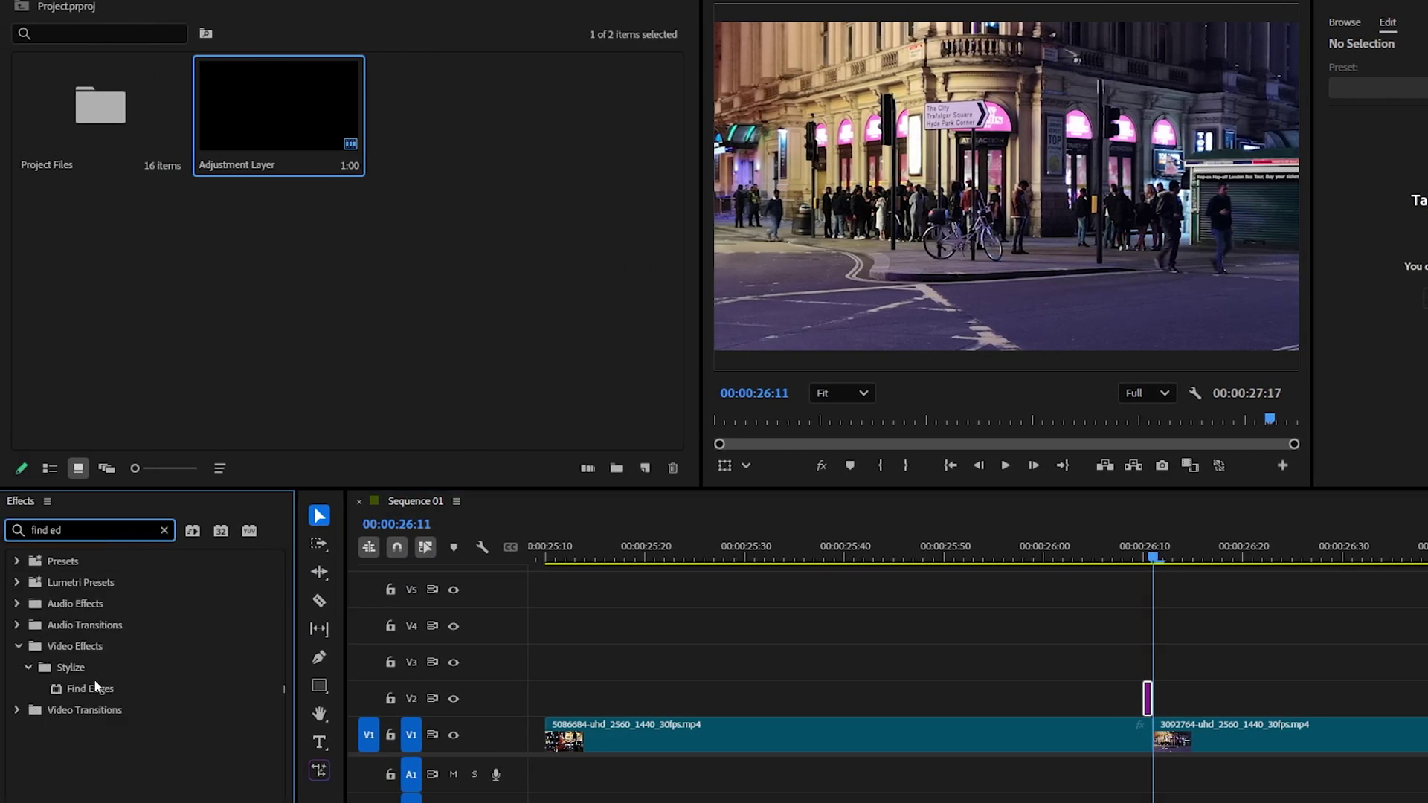
{"action": "left_click", "coordinate": [96, 695]}
{"action": "left_click_drag", "start_coordinate": [473, 685], "coordinate": [1148, 703]}
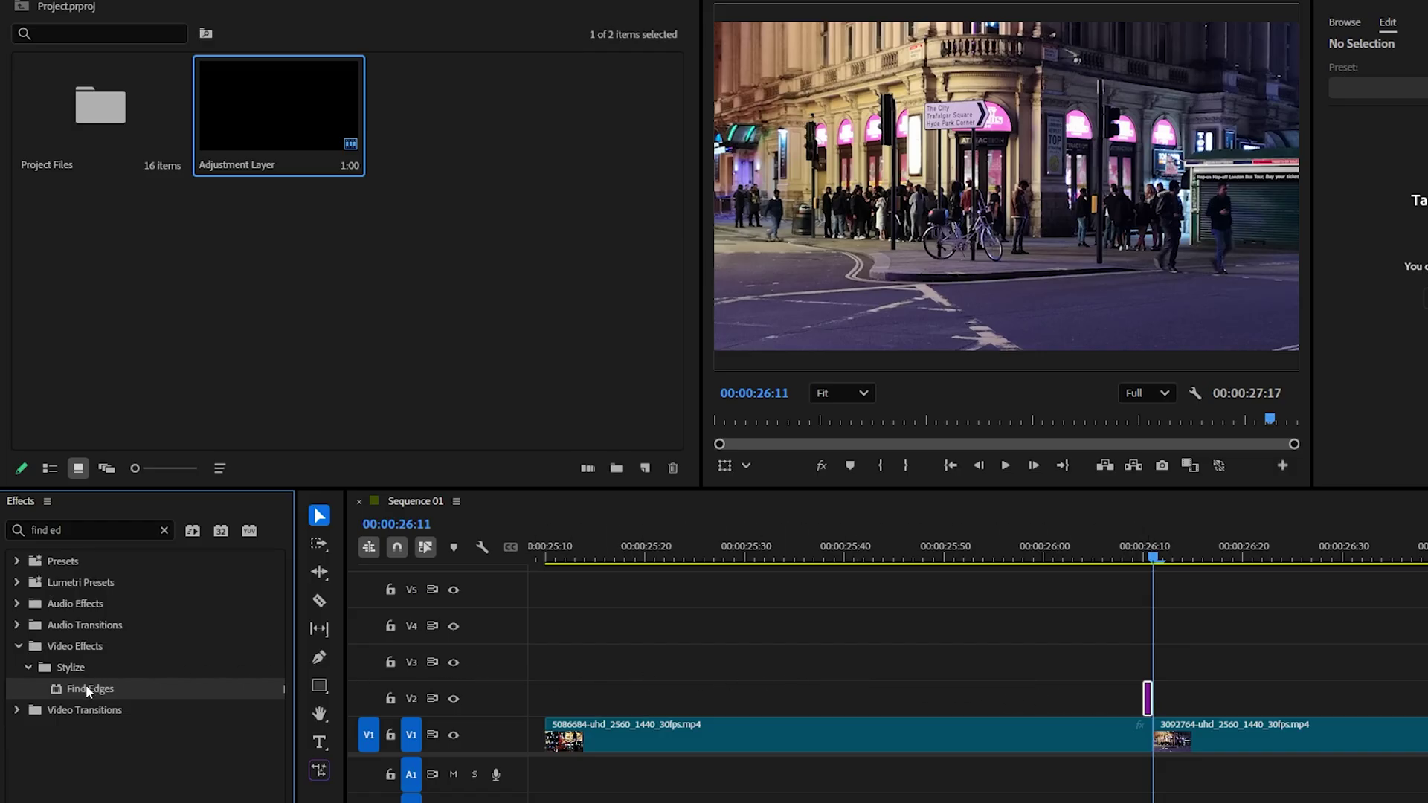
{"action": "left_click_drag", "start_coordinate": [1125, 697], "coordinate": [1162, 695]}
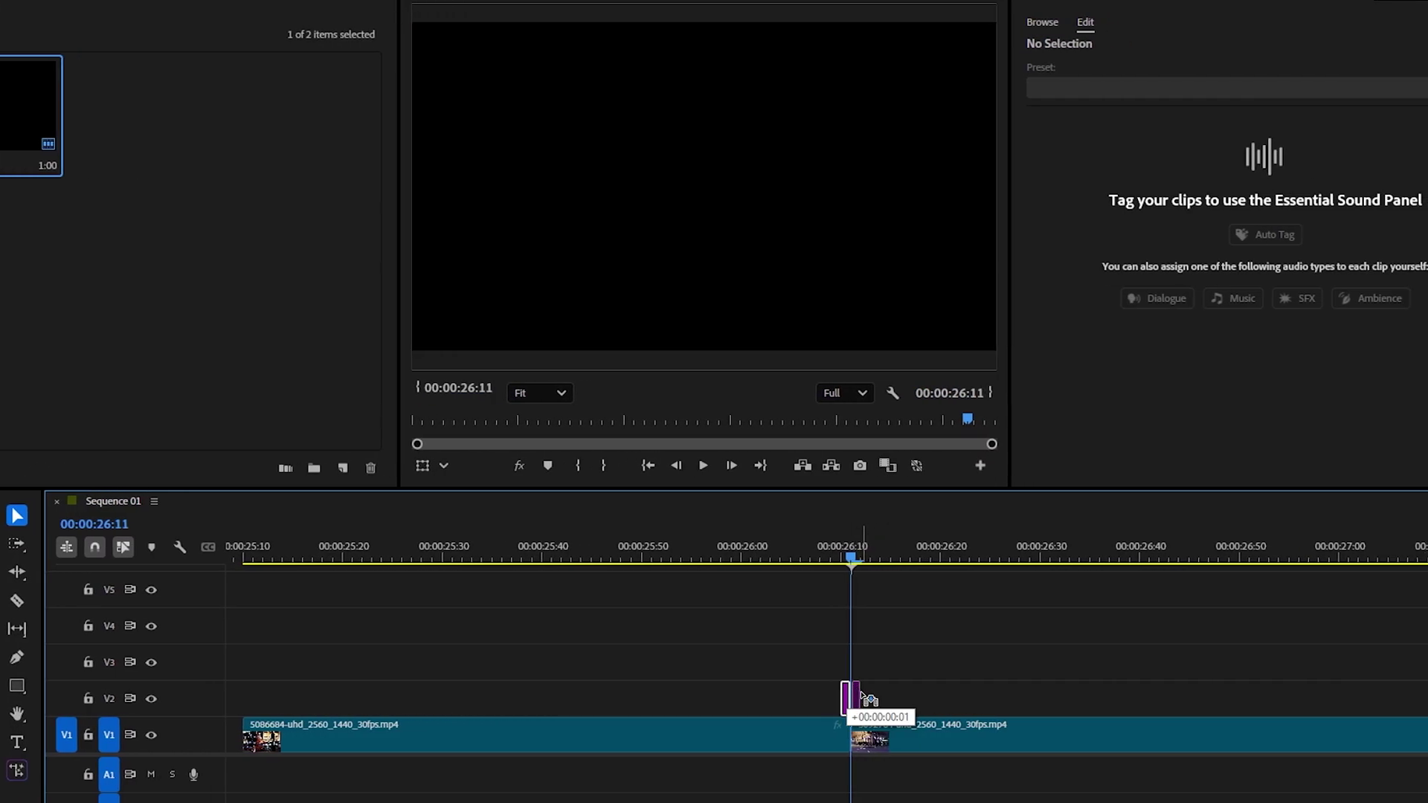
{"action": "left_click_drag", "start_coordinate": [862, 697], "coordinate": [864, 697]}
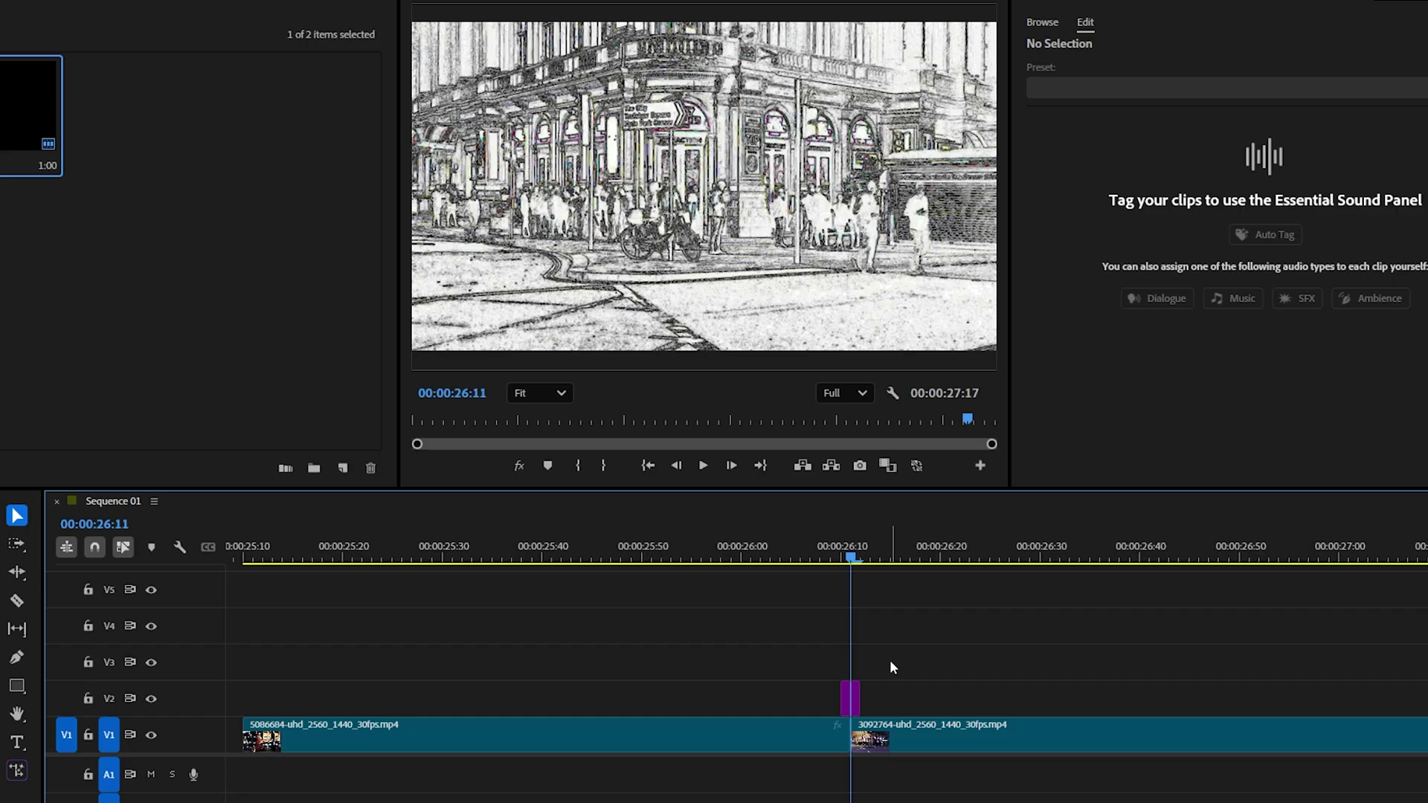
- Alt-copy the Find Edges frame to two frames before the cut and play back the flicker
{"action": "key", "text": "Left"}
{"action": "key", "text": "Left"}
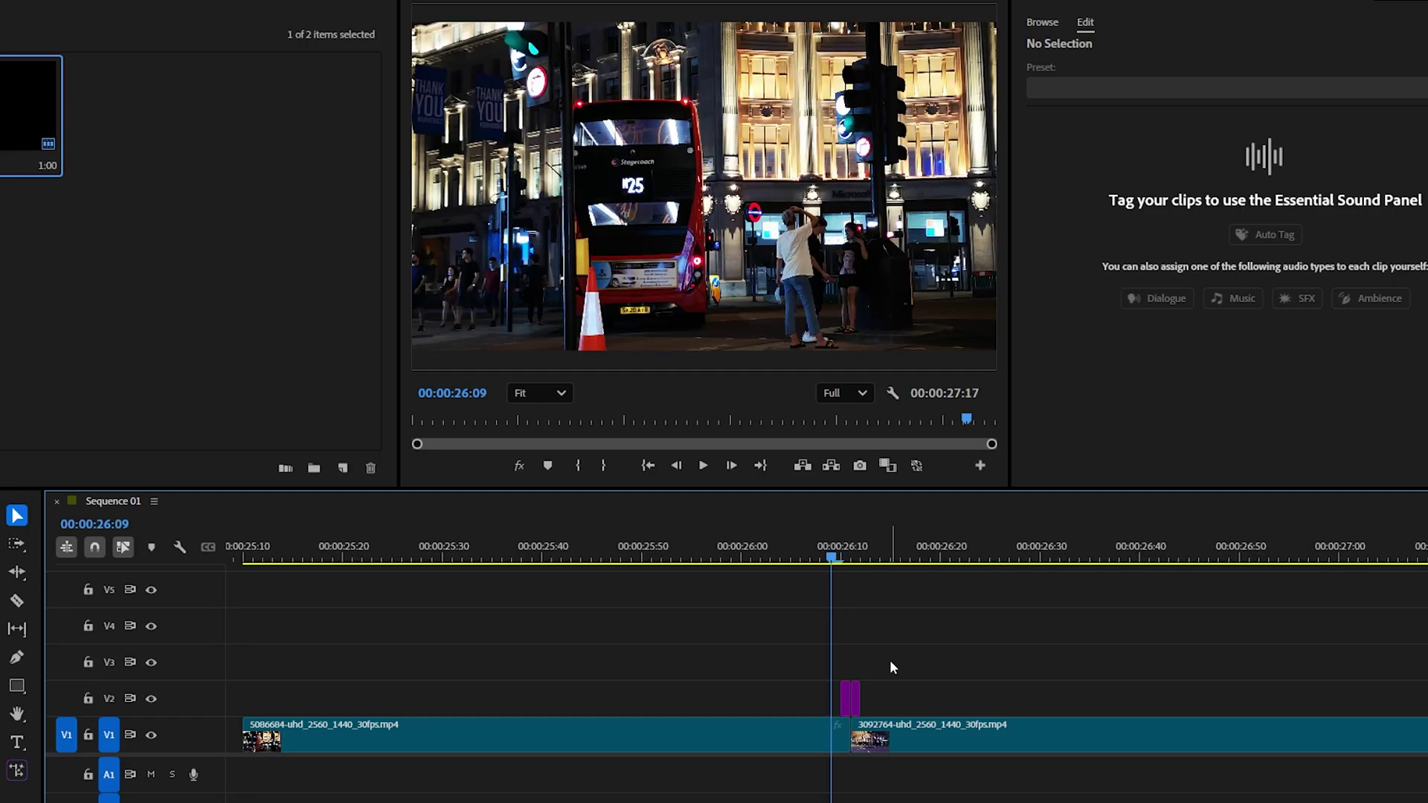
{"action": "left_click", "coordinate": [846, 700]}
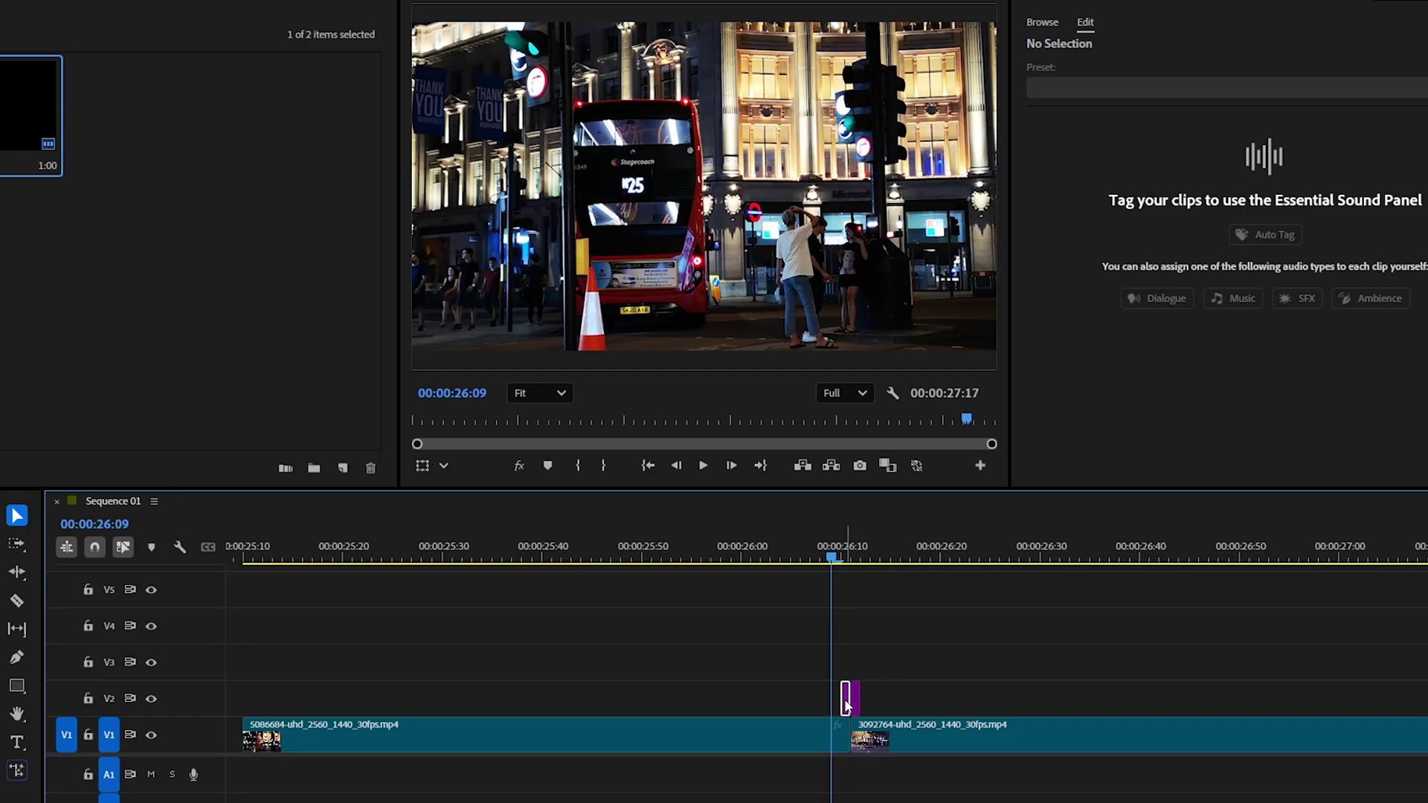
{"action": "mouse_move", "coordinate": [846, 705]}
{"action": "left_mouse_down"}
{"action": "mouse_move", "coordinate": [825, 700]}
{"action": "mouse_move", "coordinate": [885, 693]}
{"action": "left_mouse_up"}
{"action": "key", "text": "Right"}
{"action": "key", "text": "Right"}
{"action": "key", "text": "Right"}
{"action": "key", "text": "Right"}
{"action": "left_click", "coordinate": [899, 645]}
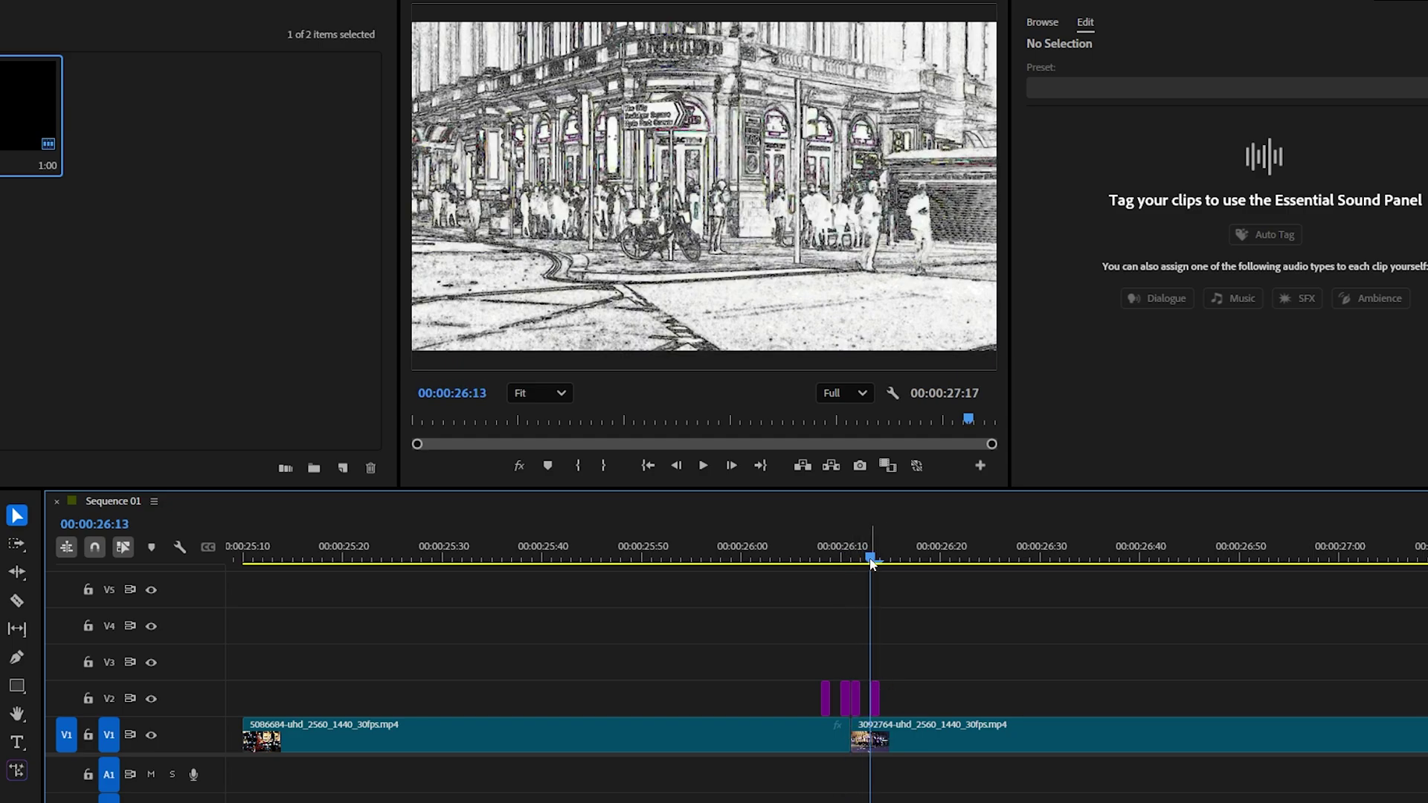
{"action": "left_click_drag", "start_coordinate": [797, 568], "coordinate": [783, 568]}
{"action": "key", "text": "space"}
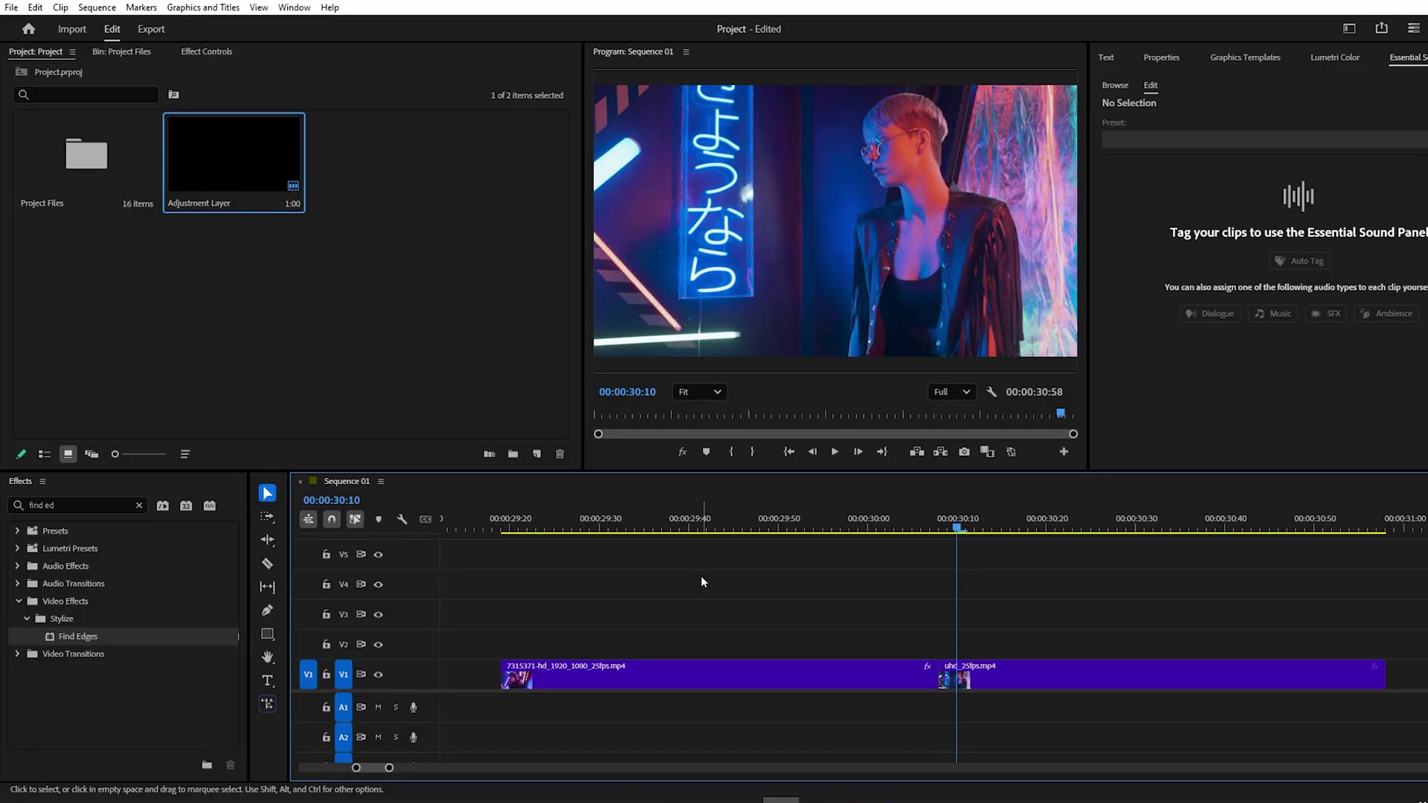
- Place an adjustment layer on V2 over the second cut and trim it to a few frames each side
{"action": "left_click_drag", "start_coordinate": [254, 171], "coordinate": [731, 643]}
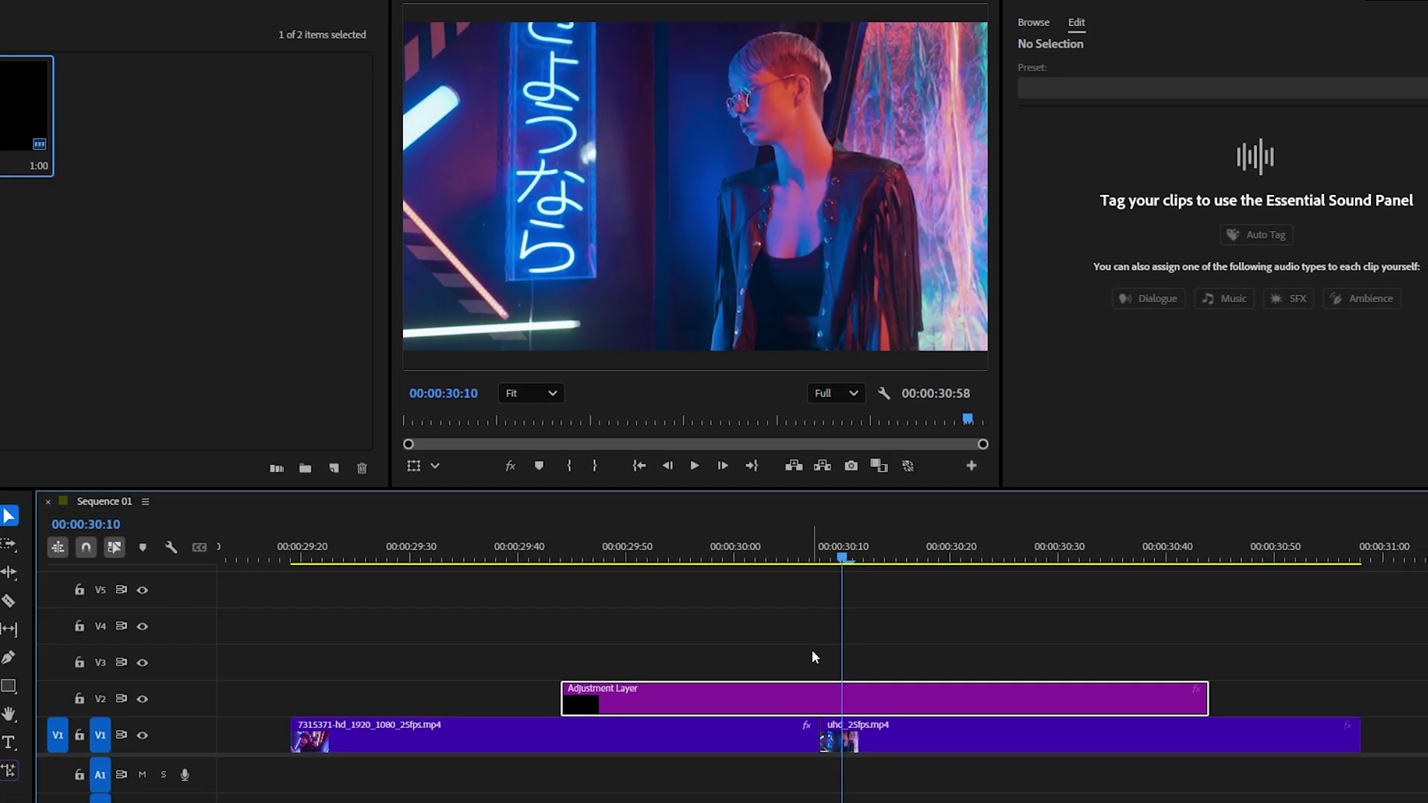
{"action": "key", "text": "Left"}
{"action": "key", "text": "Left"}
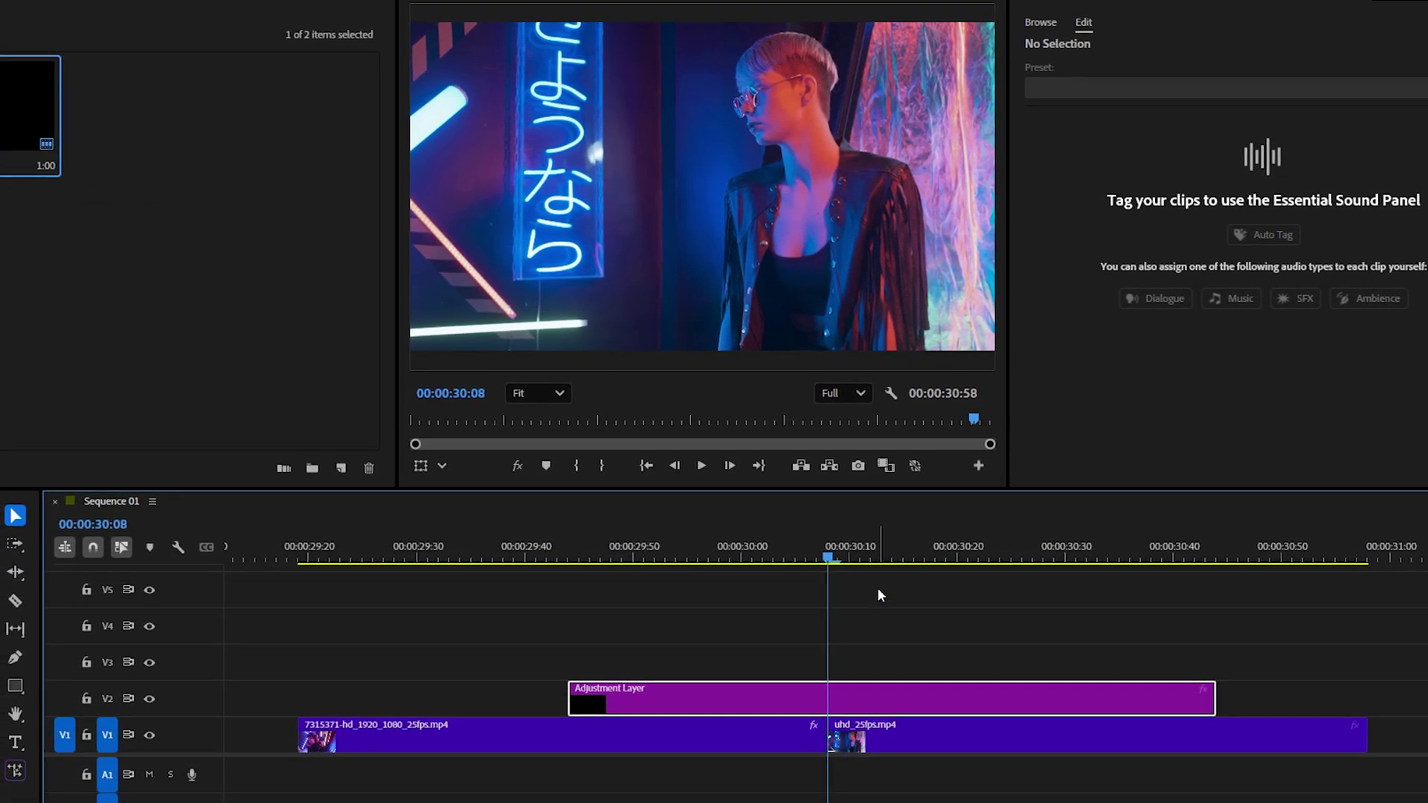
{"action": "key", "text": "Left"}
{"action": "key", "text": "Left"}
{"action": "key", "text": "Left"}
{"action": "key", "text": "Left"}
{"action": "key", "text": "Left"}
{"action": "key", "text": "Left"}
{"action": "key", "text": "Left"}
{"action": "key", "text": "Left"}
{"action": "key", "text": "Left"}
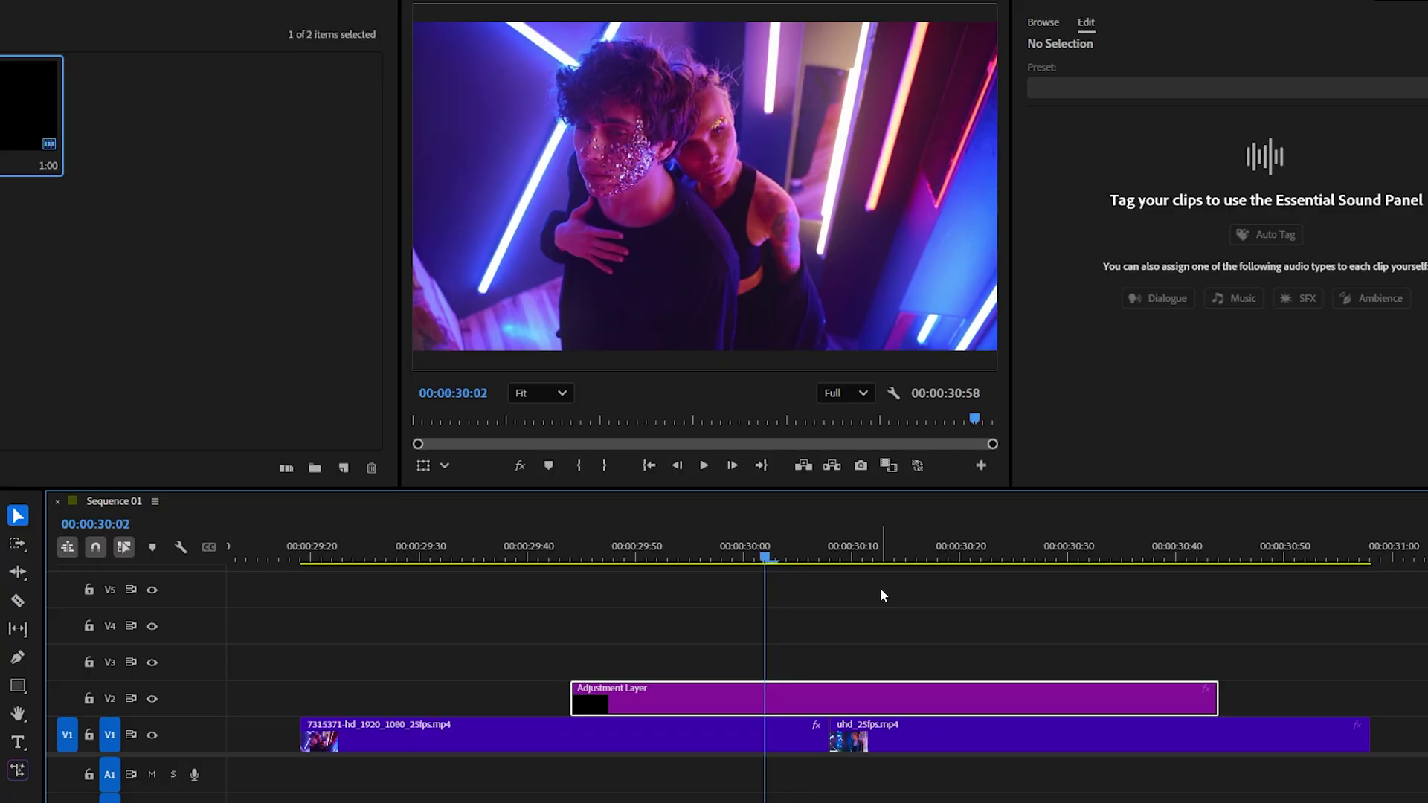
{"action": "key", "text": "ctrl+k"}
{"action": "key", "text": "Delete"}
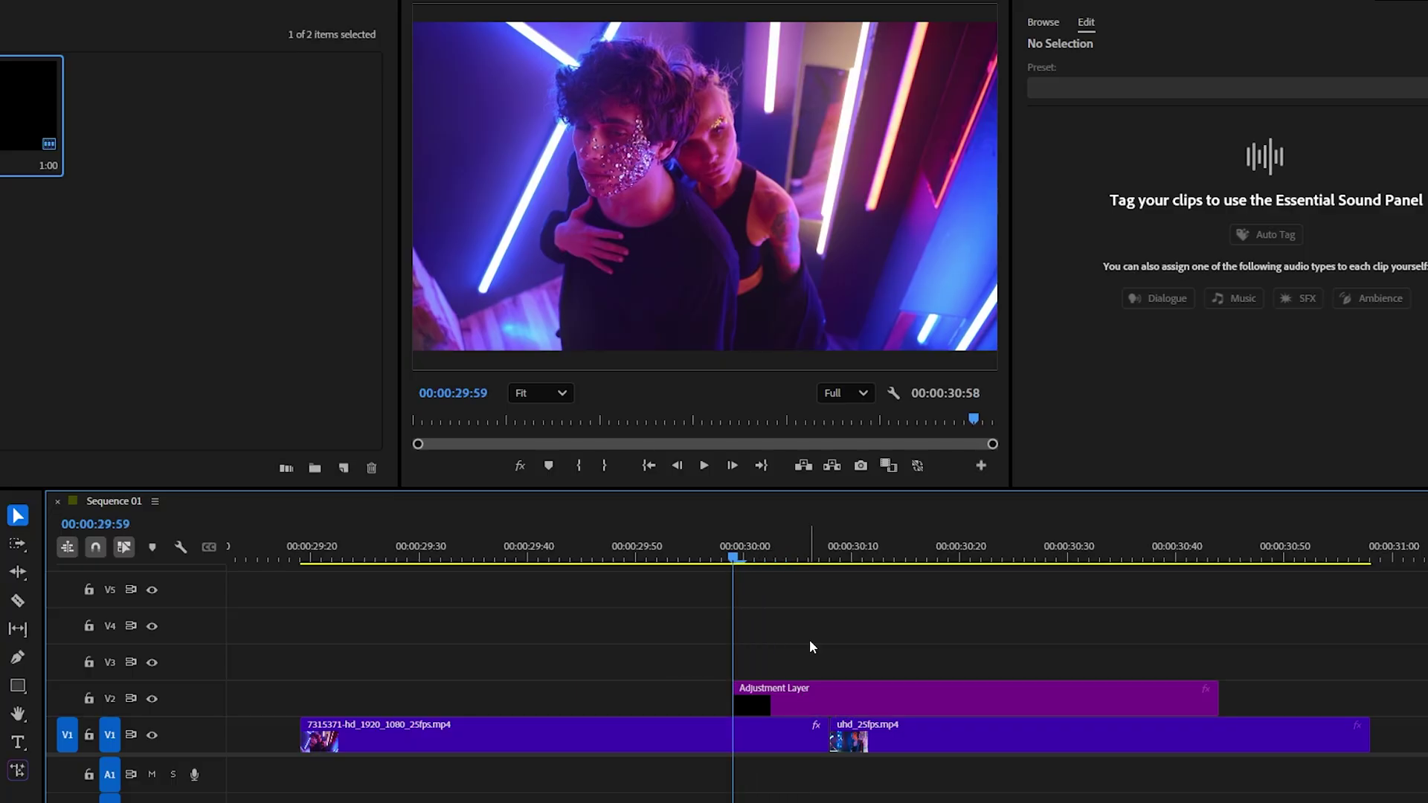
{"action": "key", "text": "Right"}
{"action": "key", "text": "Right"}
{"action": "key", "text": "Right"}
{"action": "key", "text": "Right"}
{"action": "key", "text": "Right"}
{"action": "key", "text": "Right"}
{"action": "key", "text": "Right"}
{"action": "key", "text": "Right"}
{"action": "key", "text": "Right"}
{"action": "key", "text": "Right"}
{"action": "key", "text": "Right"}
{"action": "key", "text": "Right"}
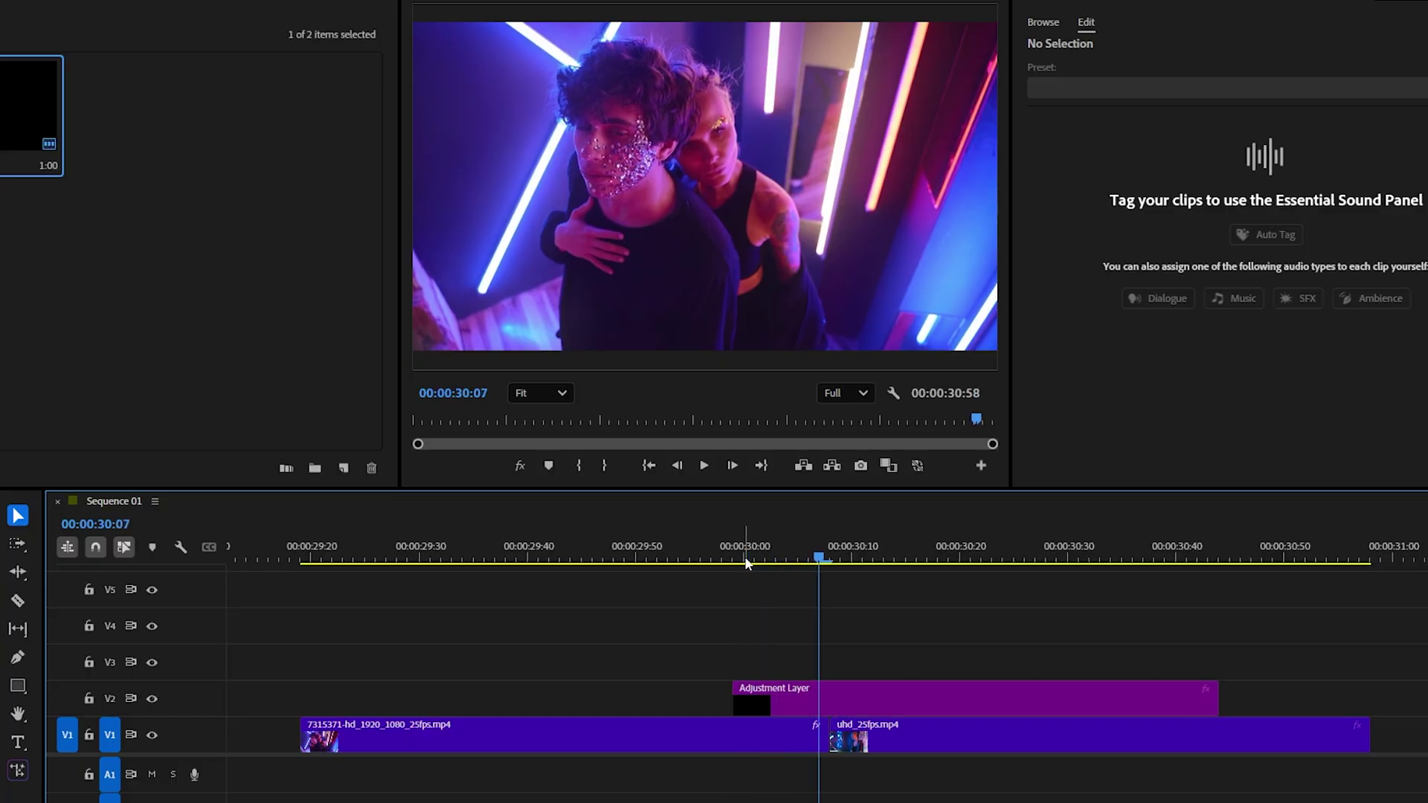
{"action": "left_click", "coordinate": [862, 699]}
{"action": "key", "text": "Right"}
{"action": "key", "text": "Right"}
{"action": "key", "text": "Right"}
{"action": "key", "text": "ctrl+k"}
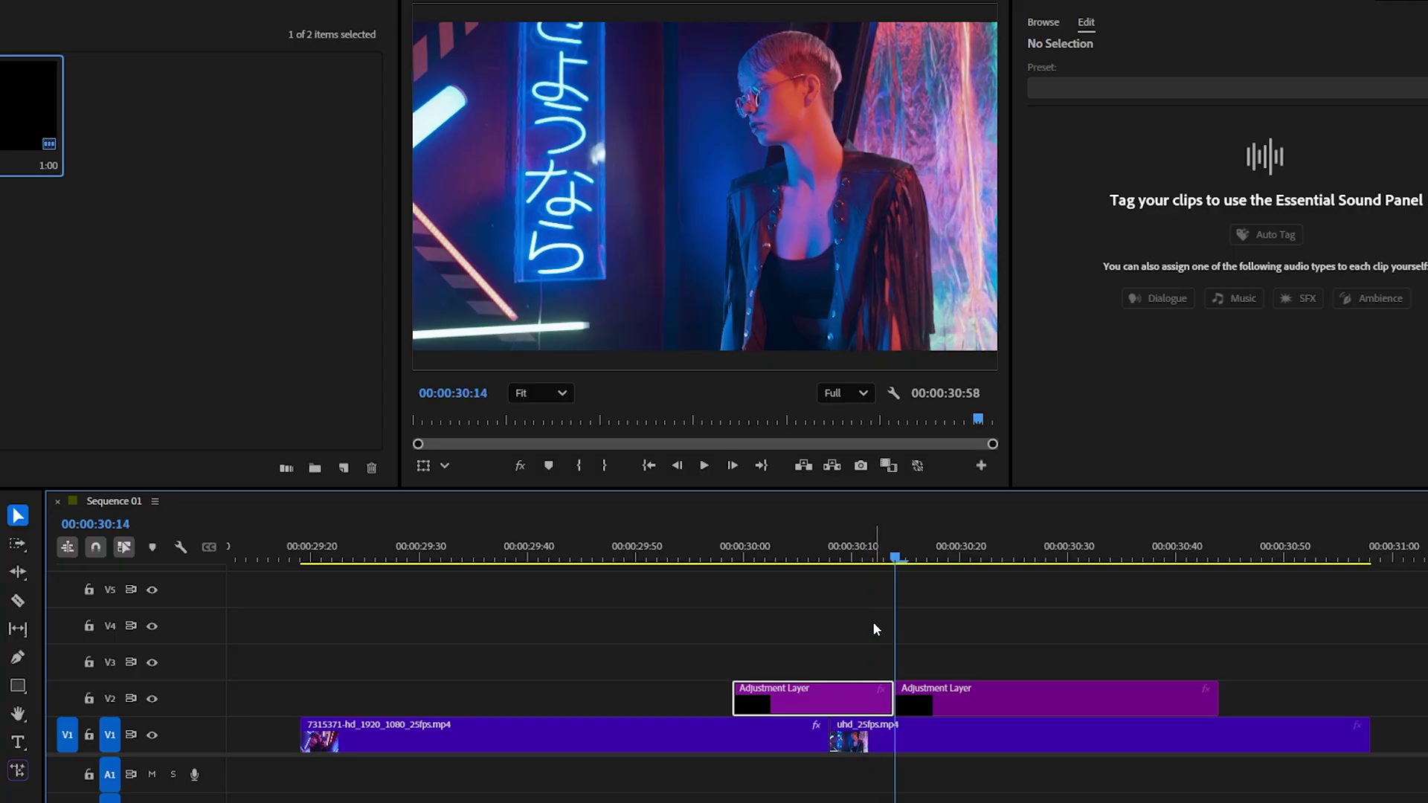
{"action": "left_click", "coordinate": [910, 691]}
{"action": "key", "text": "Delete"}
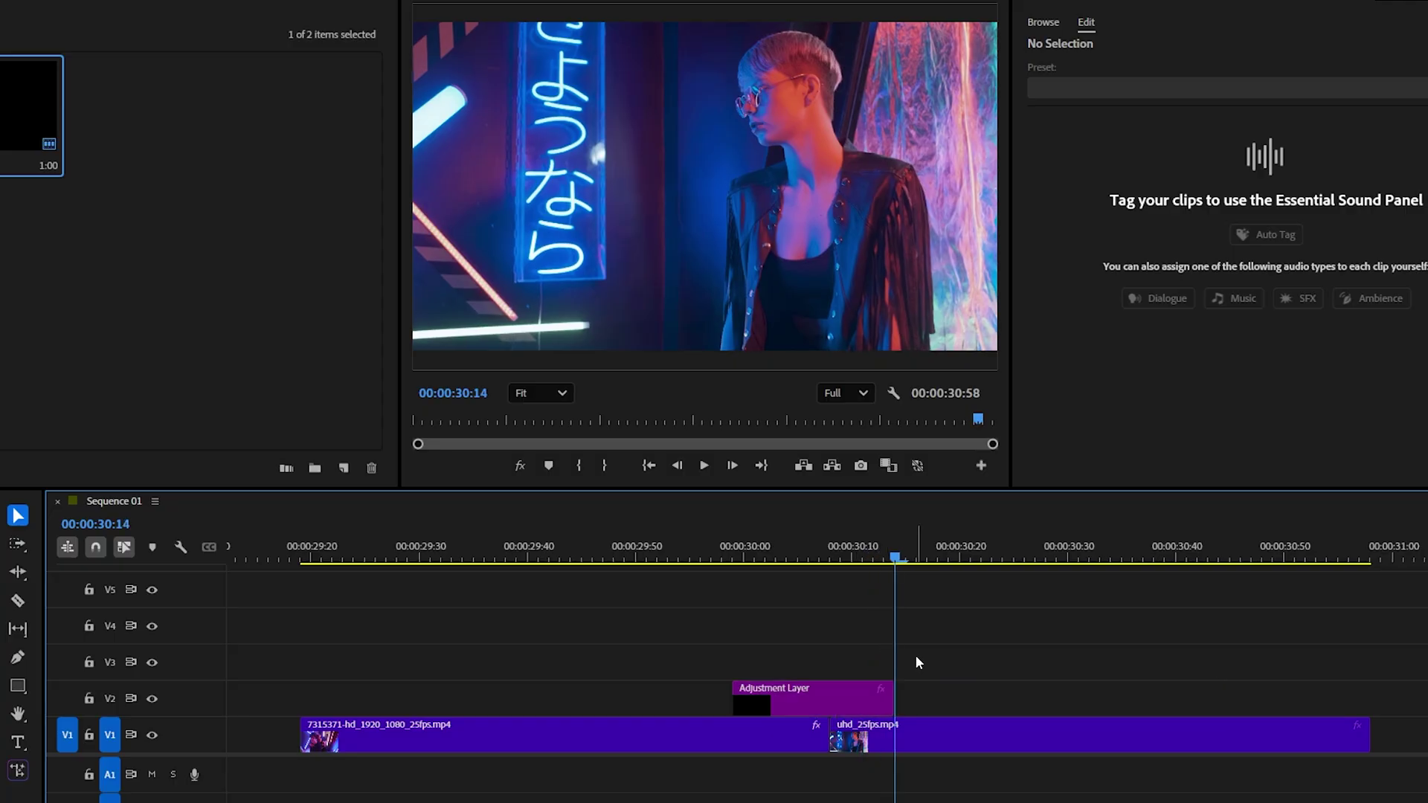
{"action": "key", "text": "Up"}
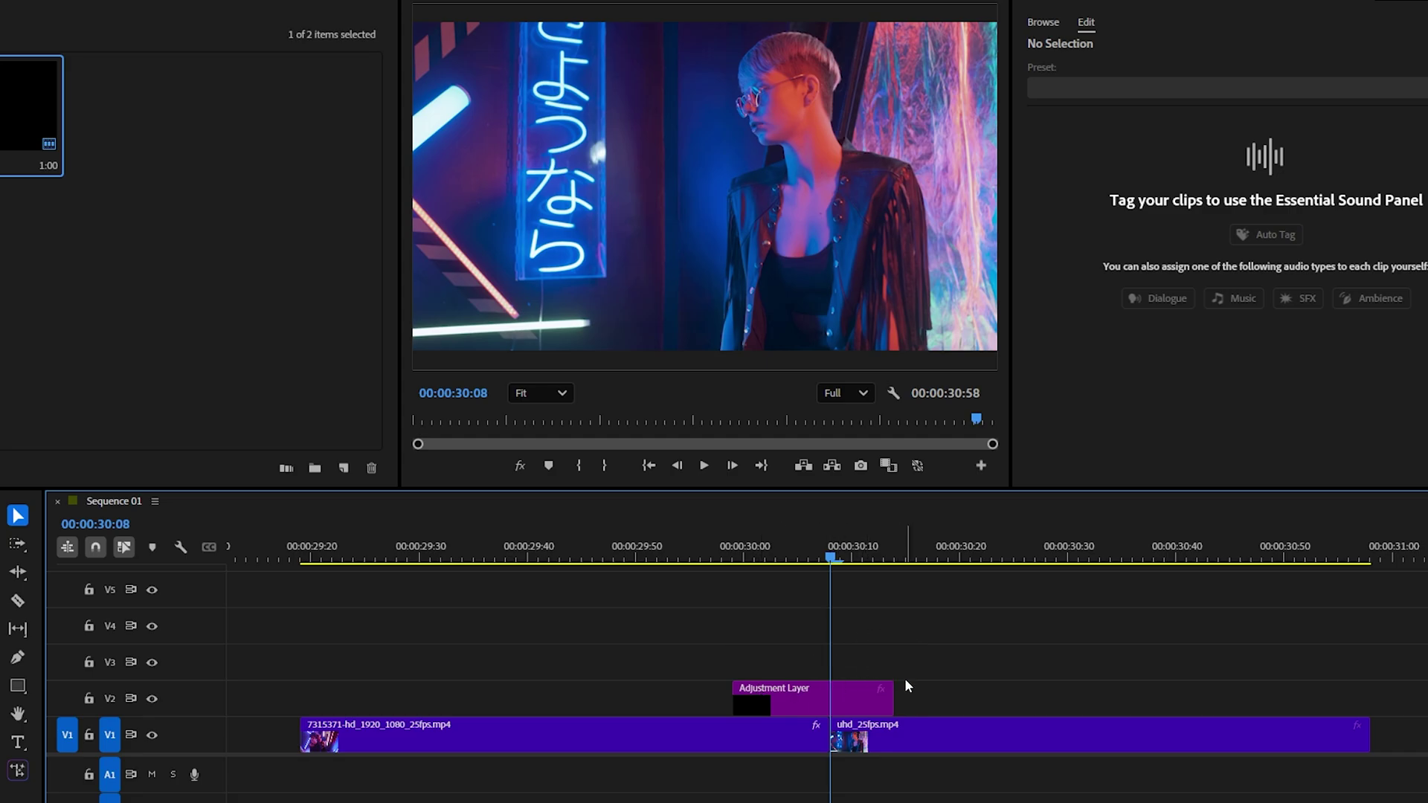
- Alt-drag copies of the trimmed adjustment layer onto the tracks above
{"action": "left_click", "coordinate": [863, 703], "text": "alt"}
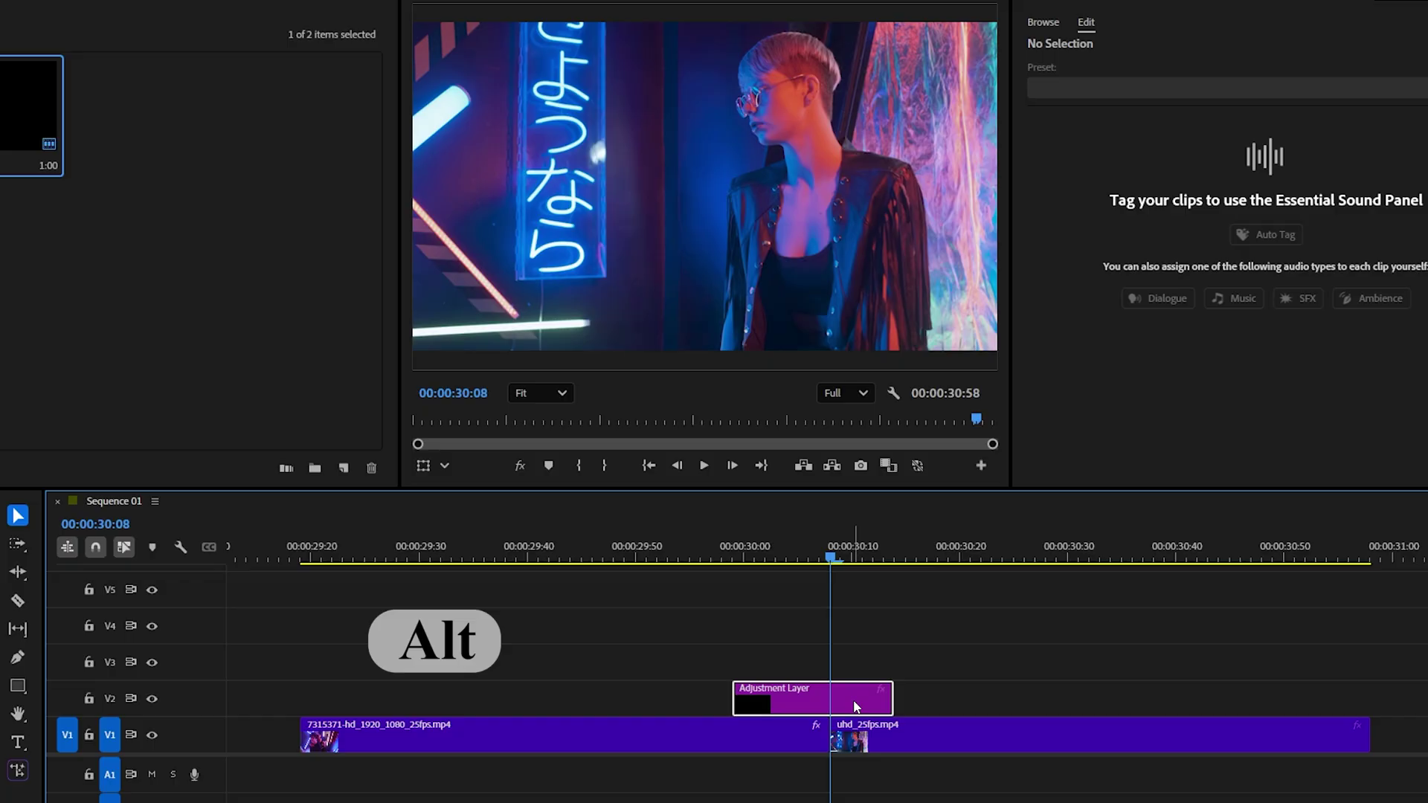
{"action": "left_click_drag", "start_coordinate": [855, 706], "coordinate": [862, 632]}
{"action": "left_click", "coordinate": [940, 634]}
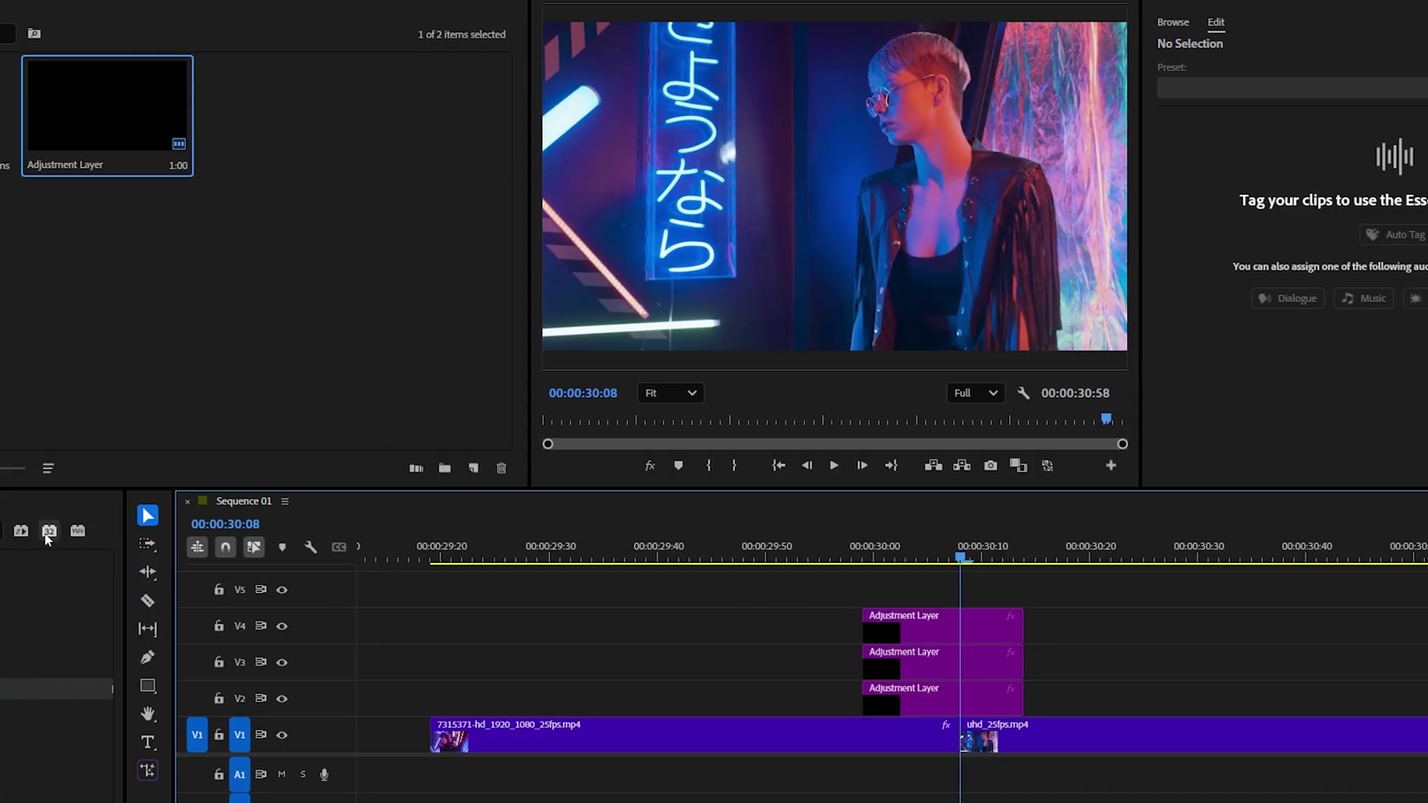
- Search 'wave warp' and apply Wave Warp to the V2 adjustment layer
{"action": "left_click", "coordinate": [169, 531]}
{"action": "type", "text": "wav"}
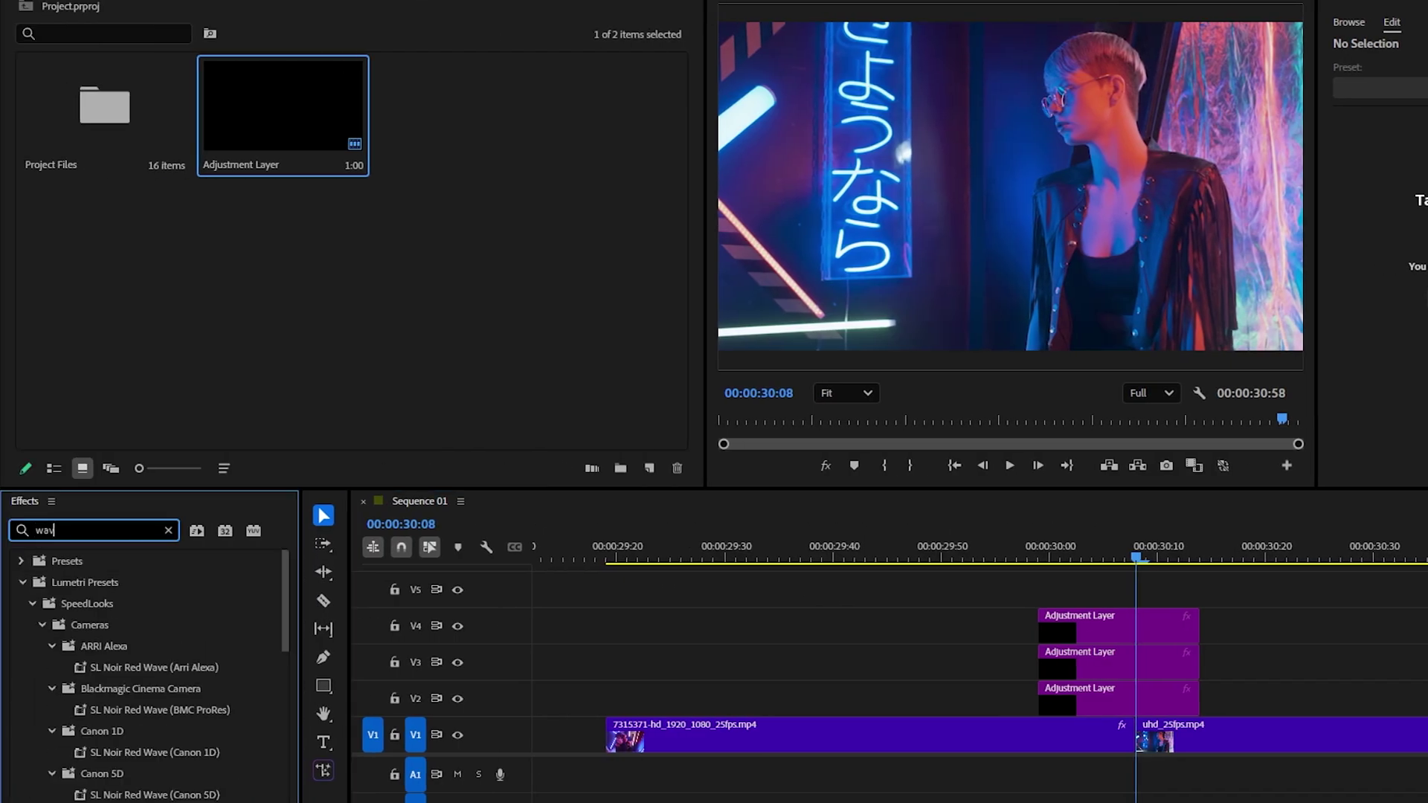
{"action": "type", "text": "e warp"}
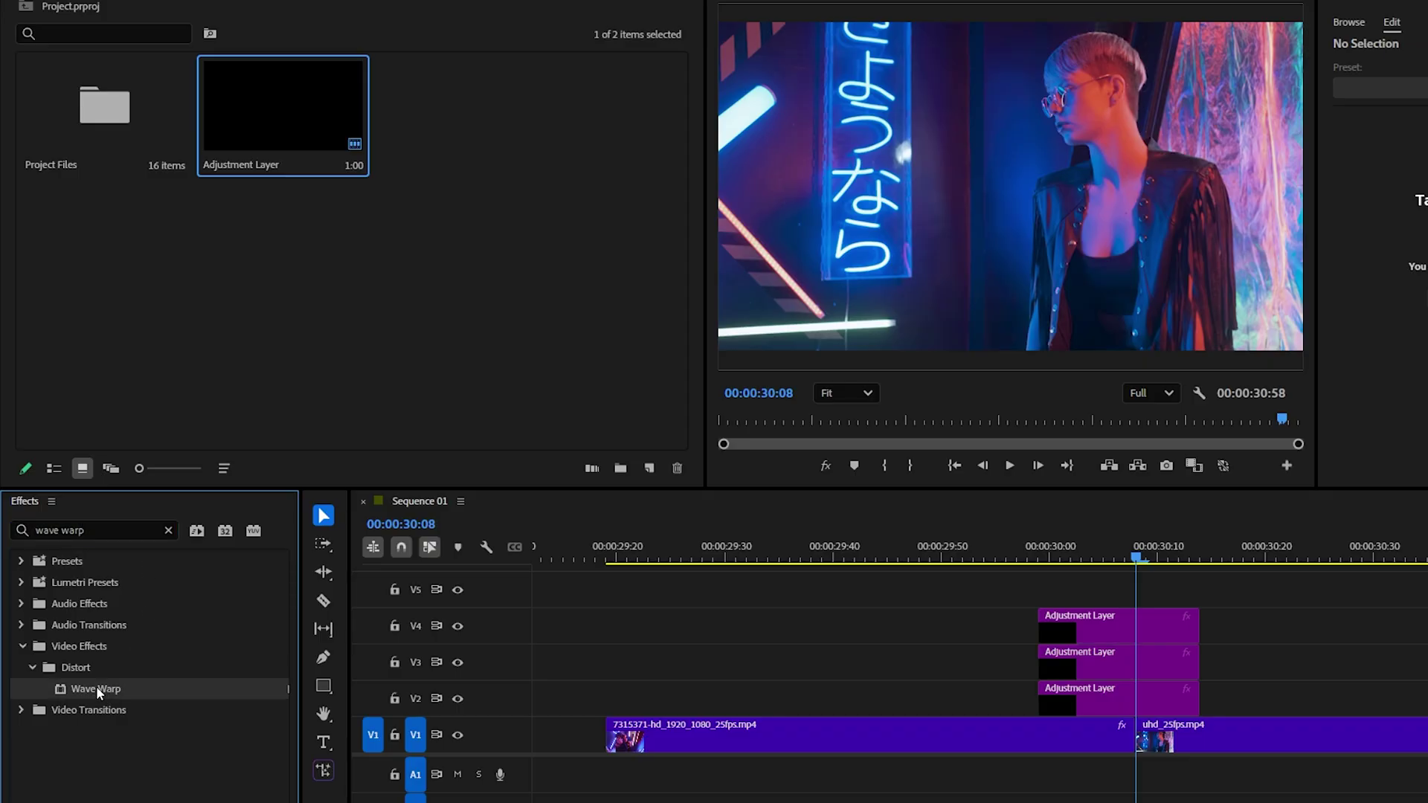
{"action": "left_click_drag", "start_coordinate": [96, 686], "coordinate": [1056, 705]}
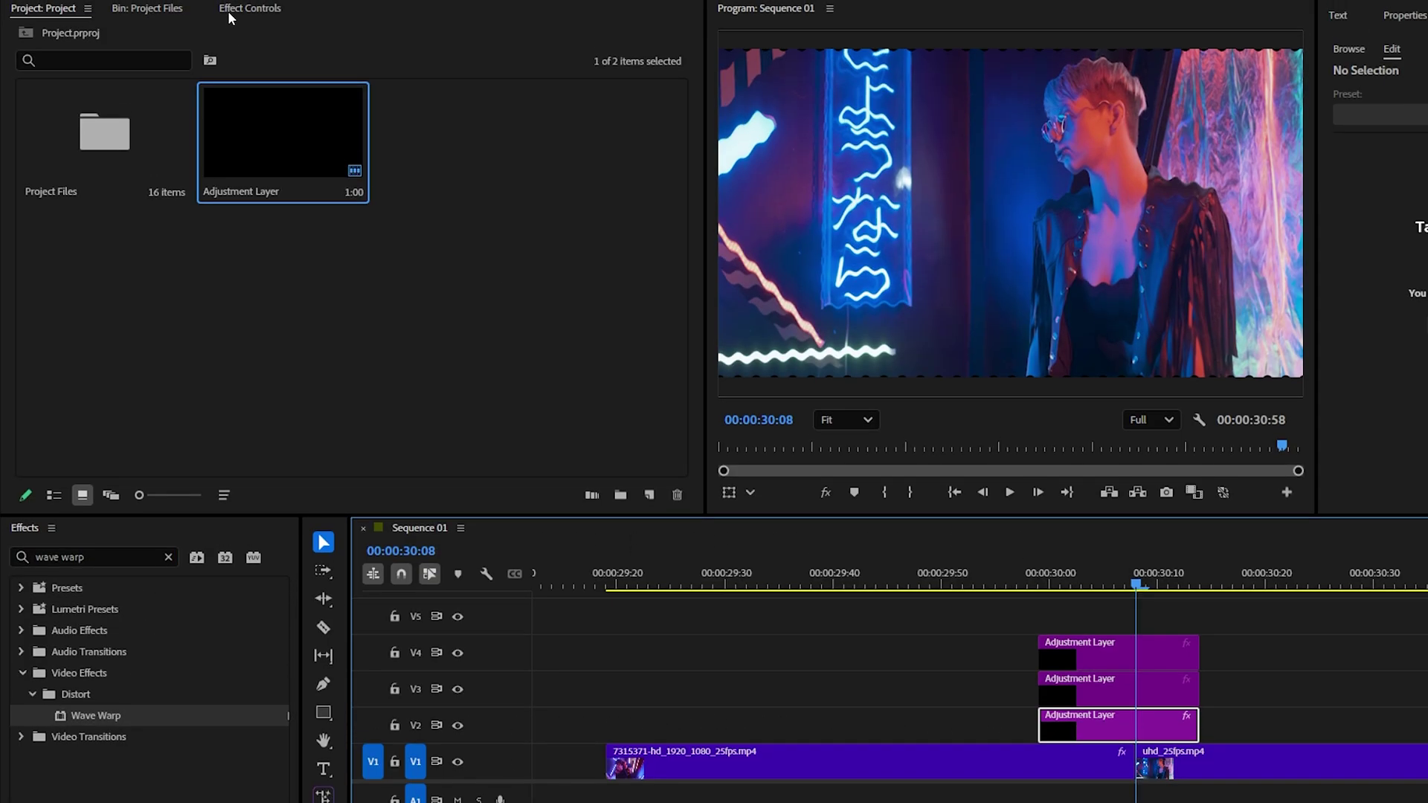
{"action": "left_click", "coordinate": [231, 11]}
{"action": "scroll", "coordinate": [317, 246], "scroll_direction": "down", "scroll_amount": 5}
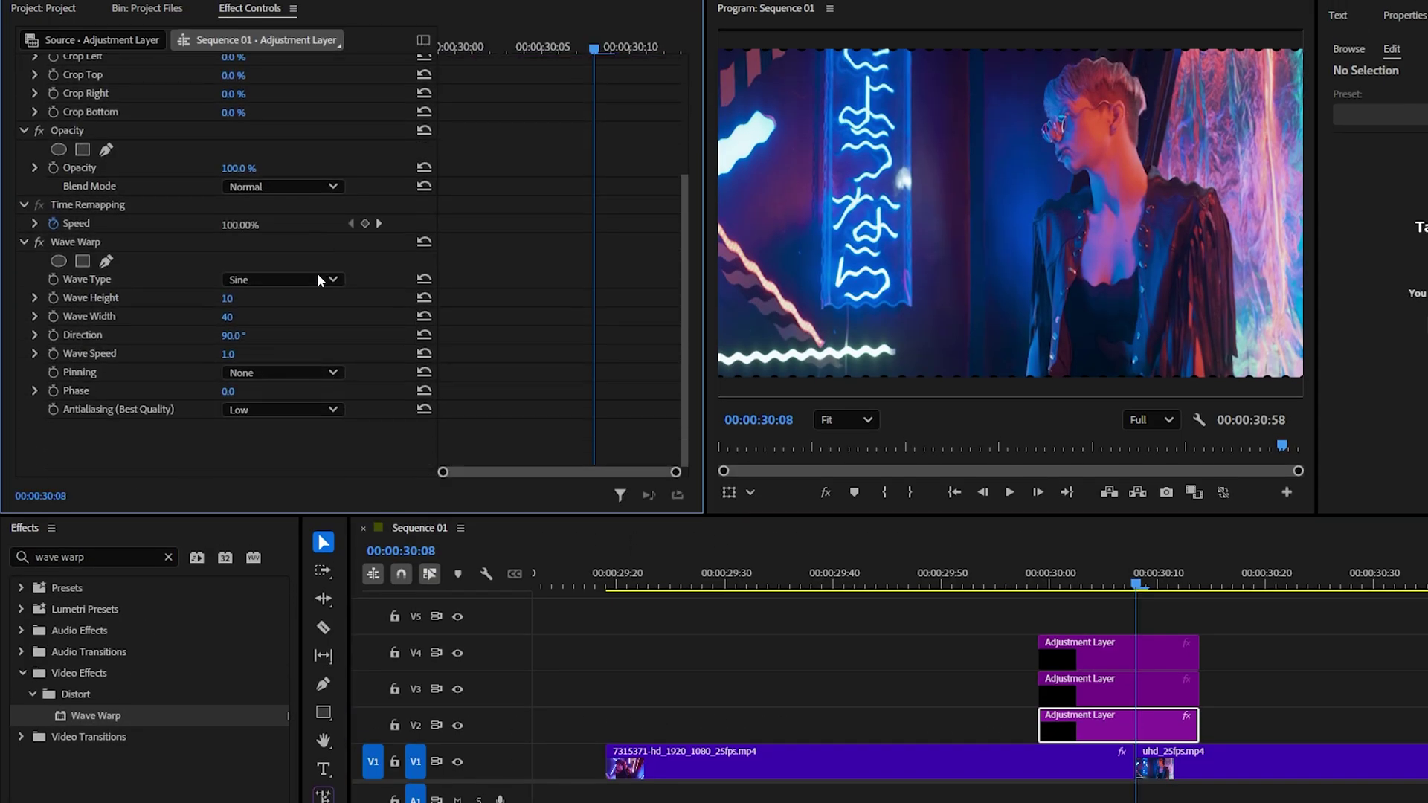
- Set Wave Warp's type to Noise, Wave Height 240 and Wave Width 750
{"action": "left_click", "coordinate": [318, 276]}
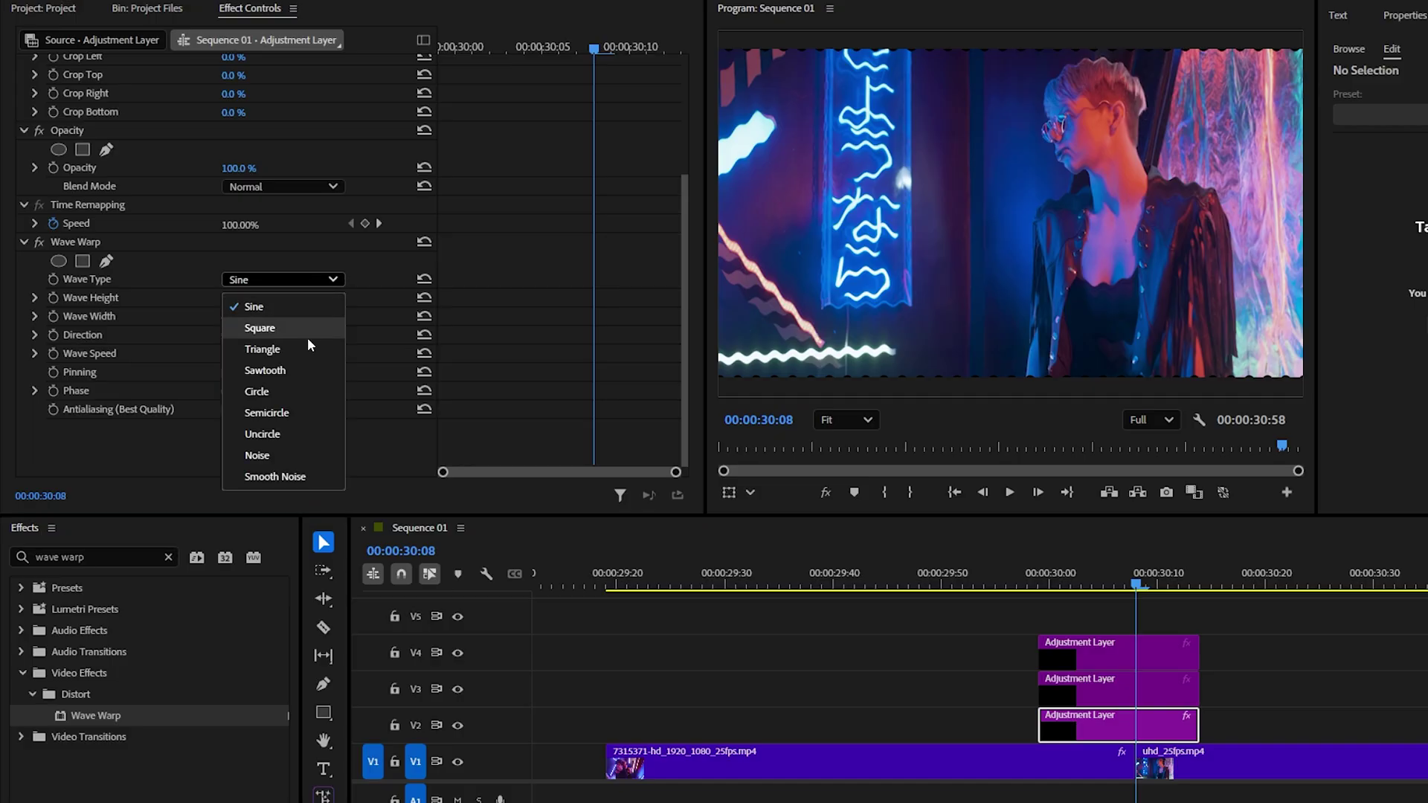
{"action": "left_click", "coordinate": [284, 451]}
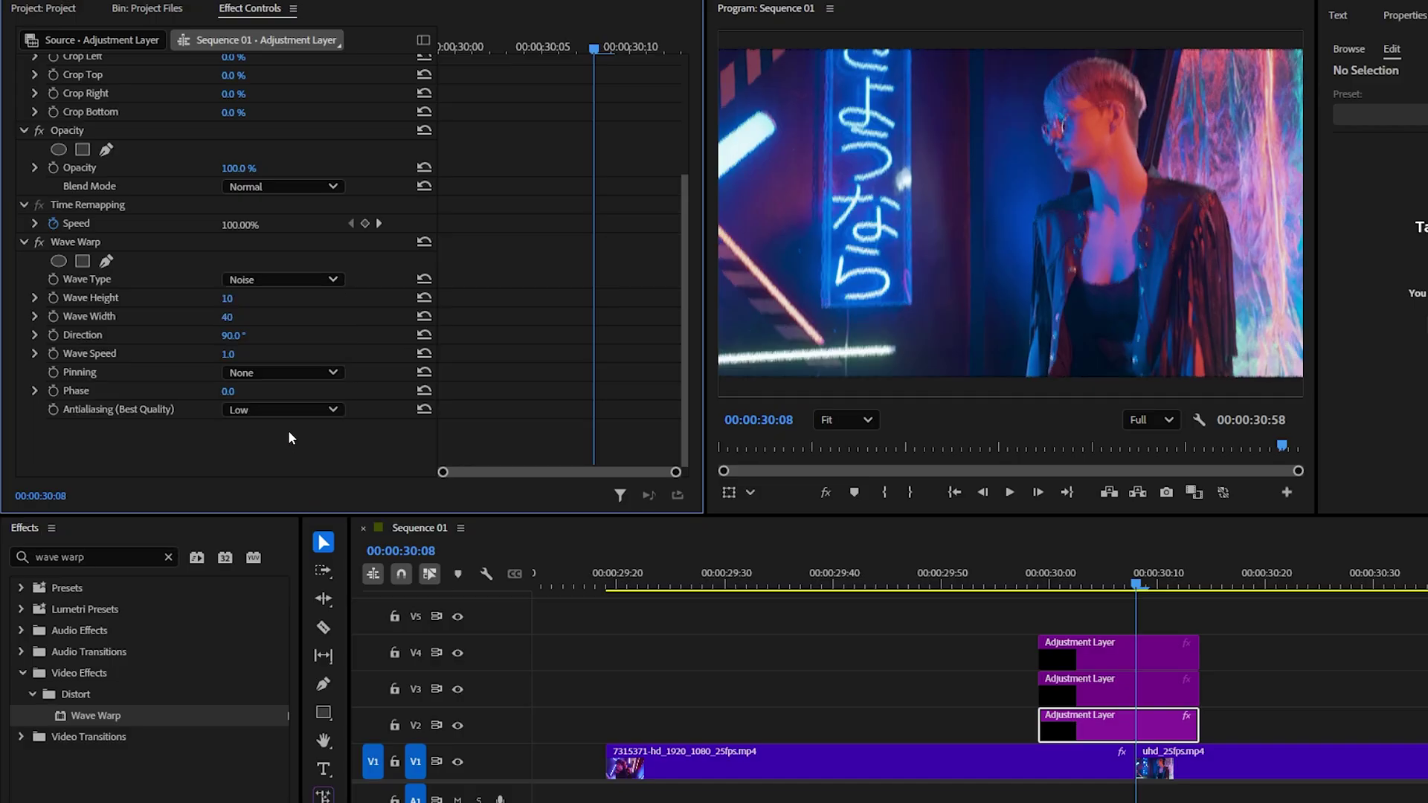
{"action": "left_click", "coordinate": [232, 299]}
{"action": "type", "text": "240"}
{"action": "key", "text": "Return"}
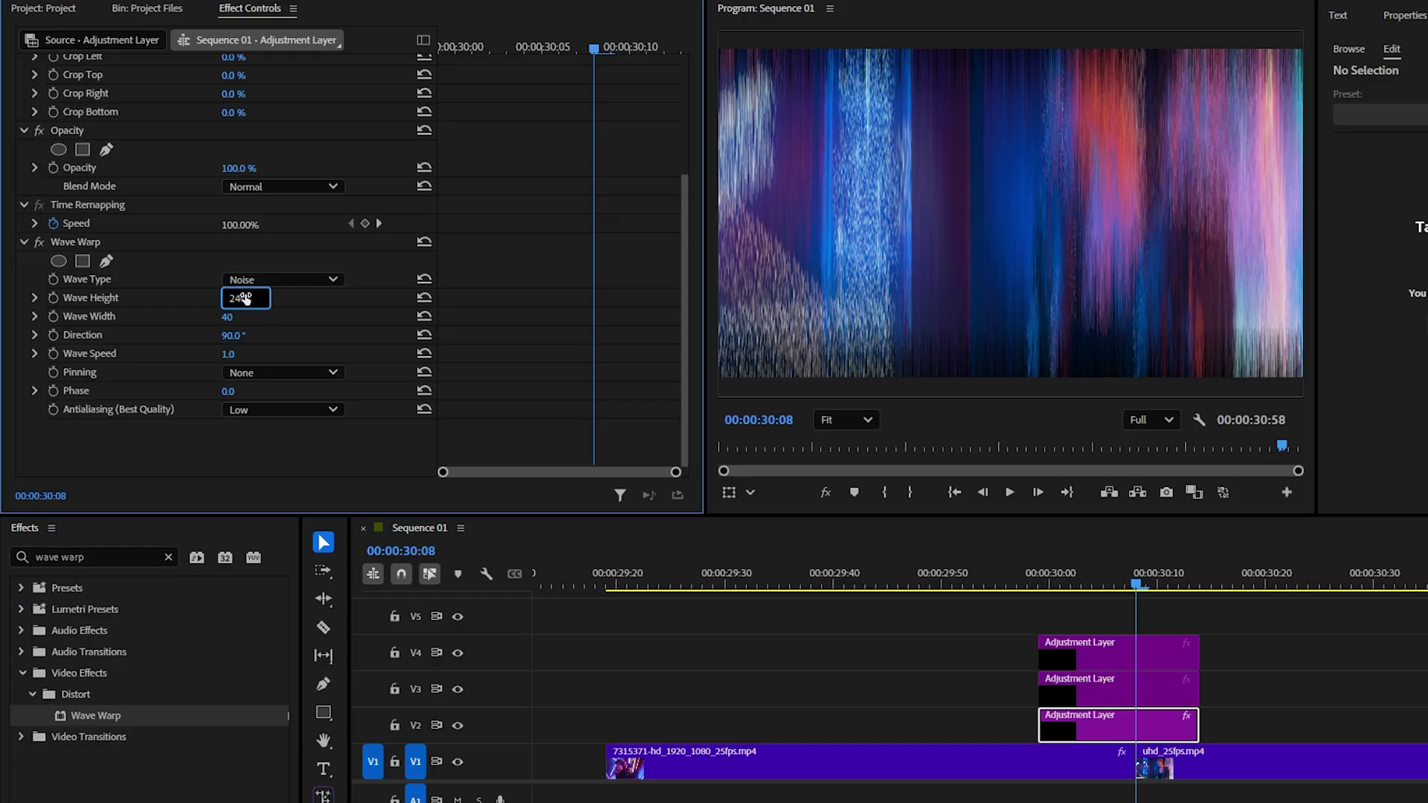
{"action": "left_click", "coordinate": [246, 315]}
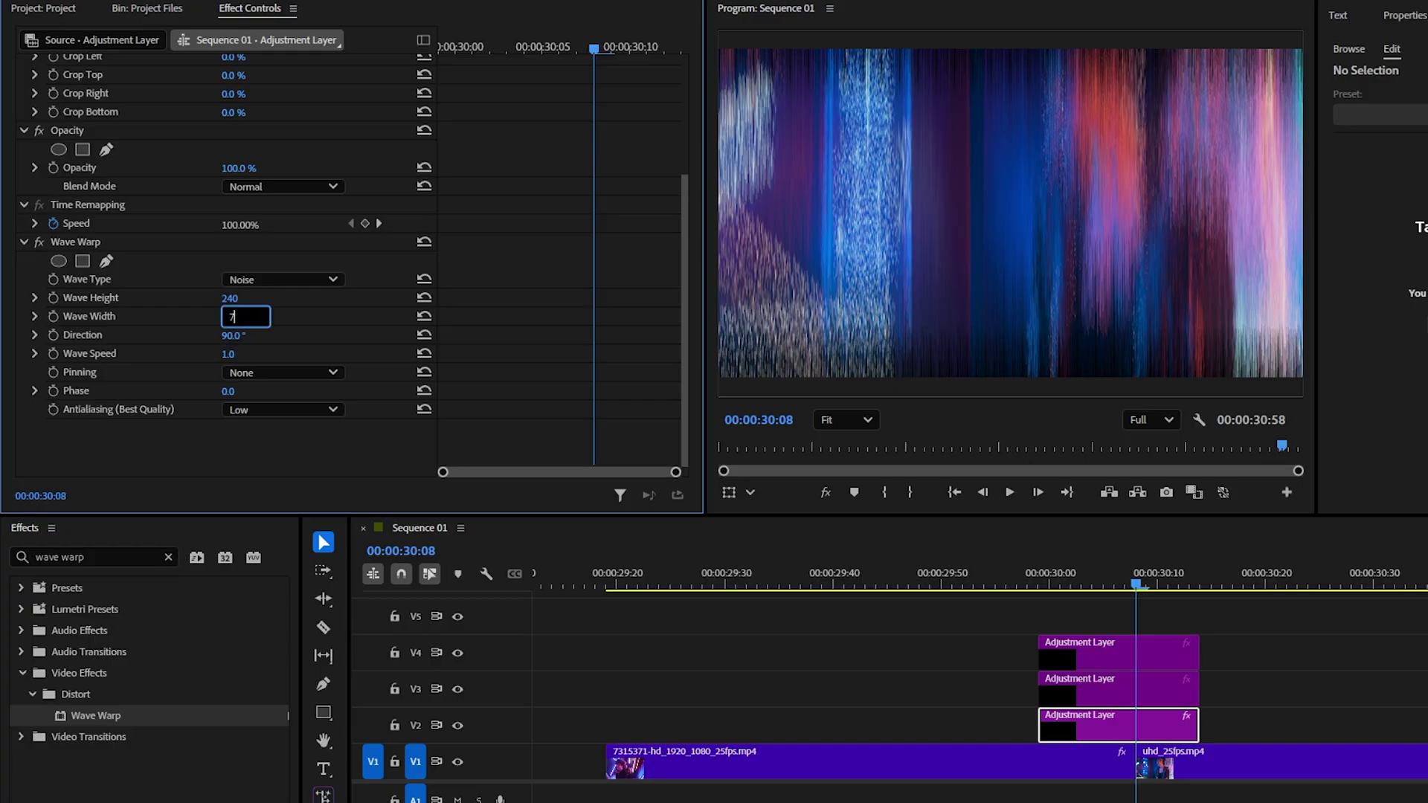
{"action": "type", "text": "750"}
{"action": "key", "text": "Return"}
- Set the Wave Warp Direction to 0° and Pinning to All Edges
{"action": "left_click", "coordinate": [230, 335]}
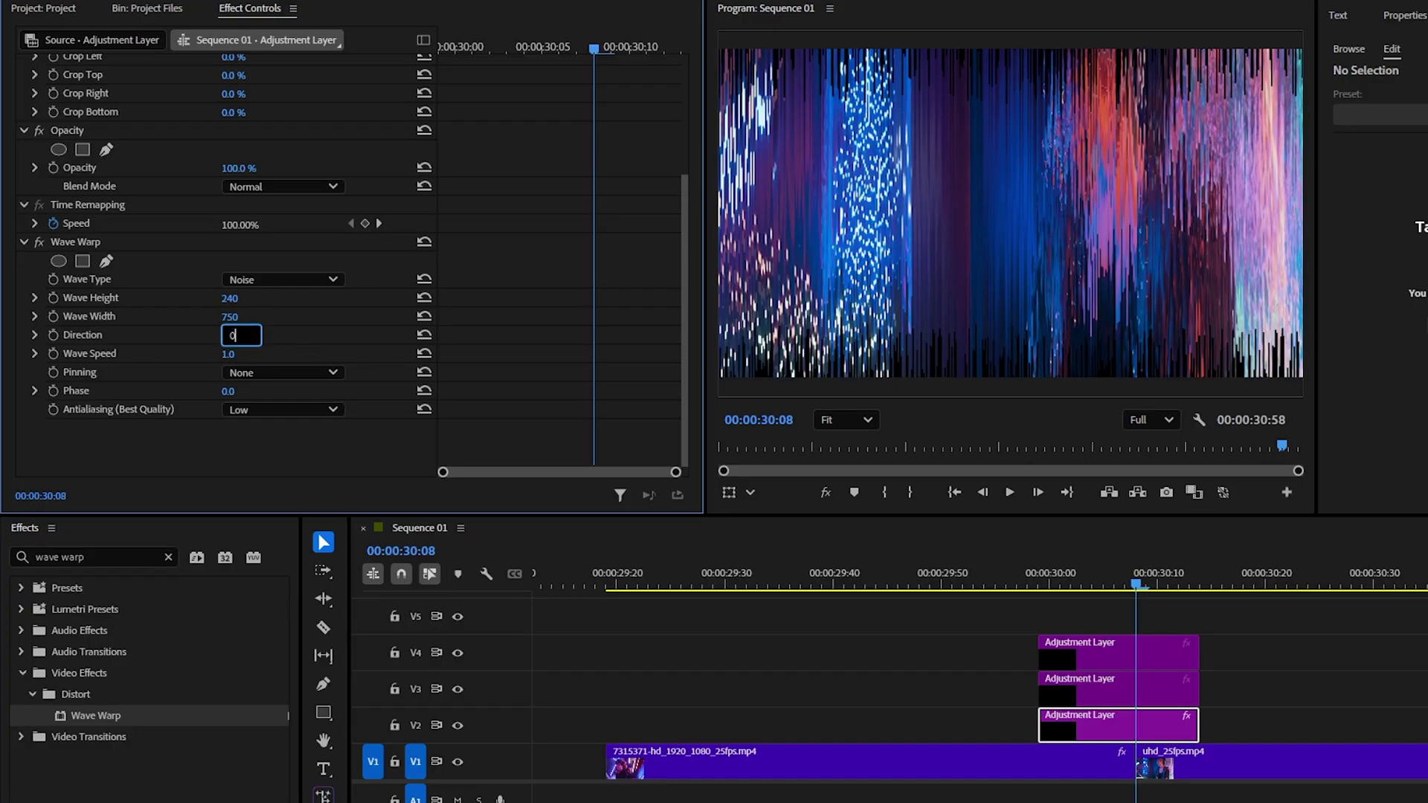
{"action": "type", "text": "0"}
{"action": "key", "text": "Return"}
{"action": "left_click", "coordinate": [283, 371]}
{"action": "left_click", "coordinate": [270, 421]}
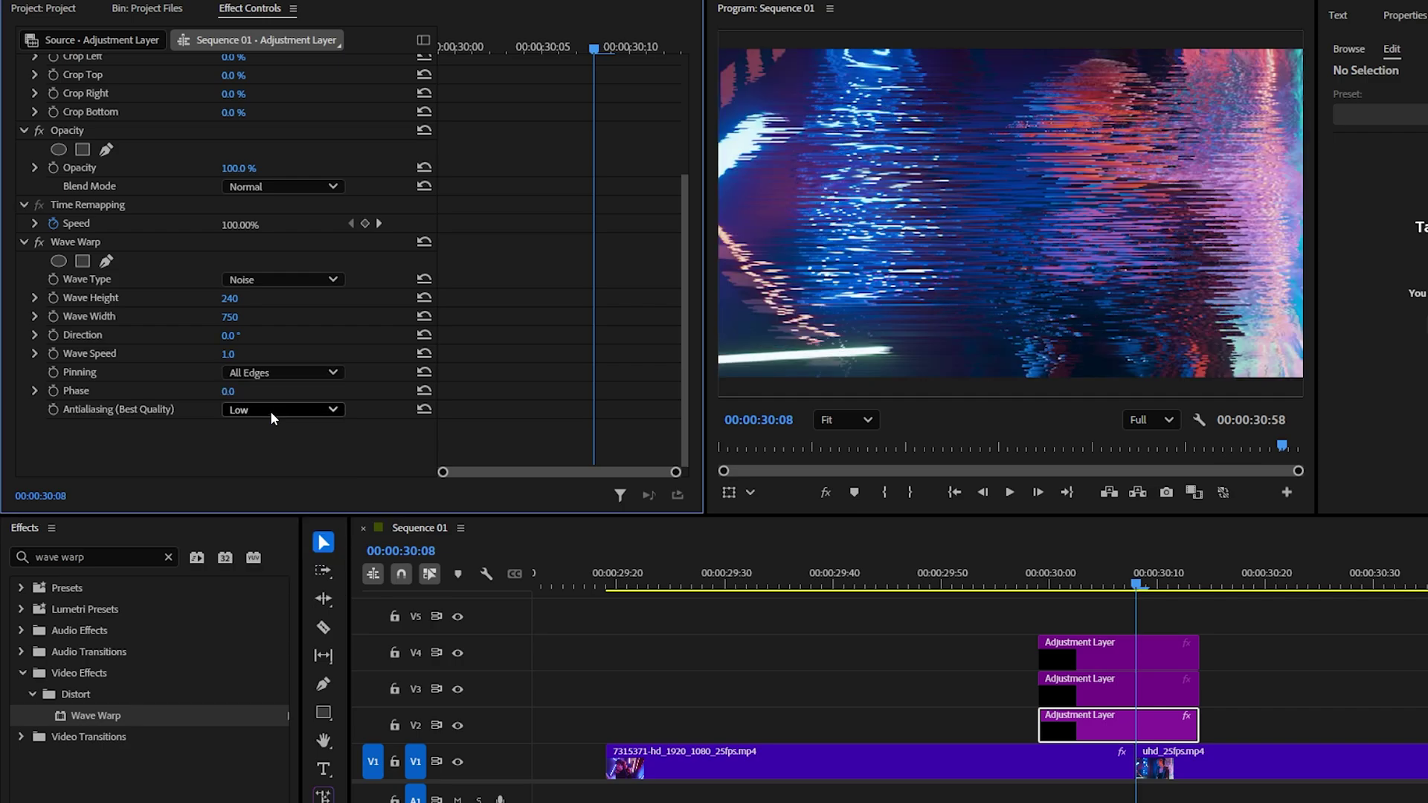
{"action": "left_click", "coordinate": [1339, 606]}
{"action": "scroll", "coordinate": [1338, 606], "scroll_direction": "down", "scroll_amount": 1}
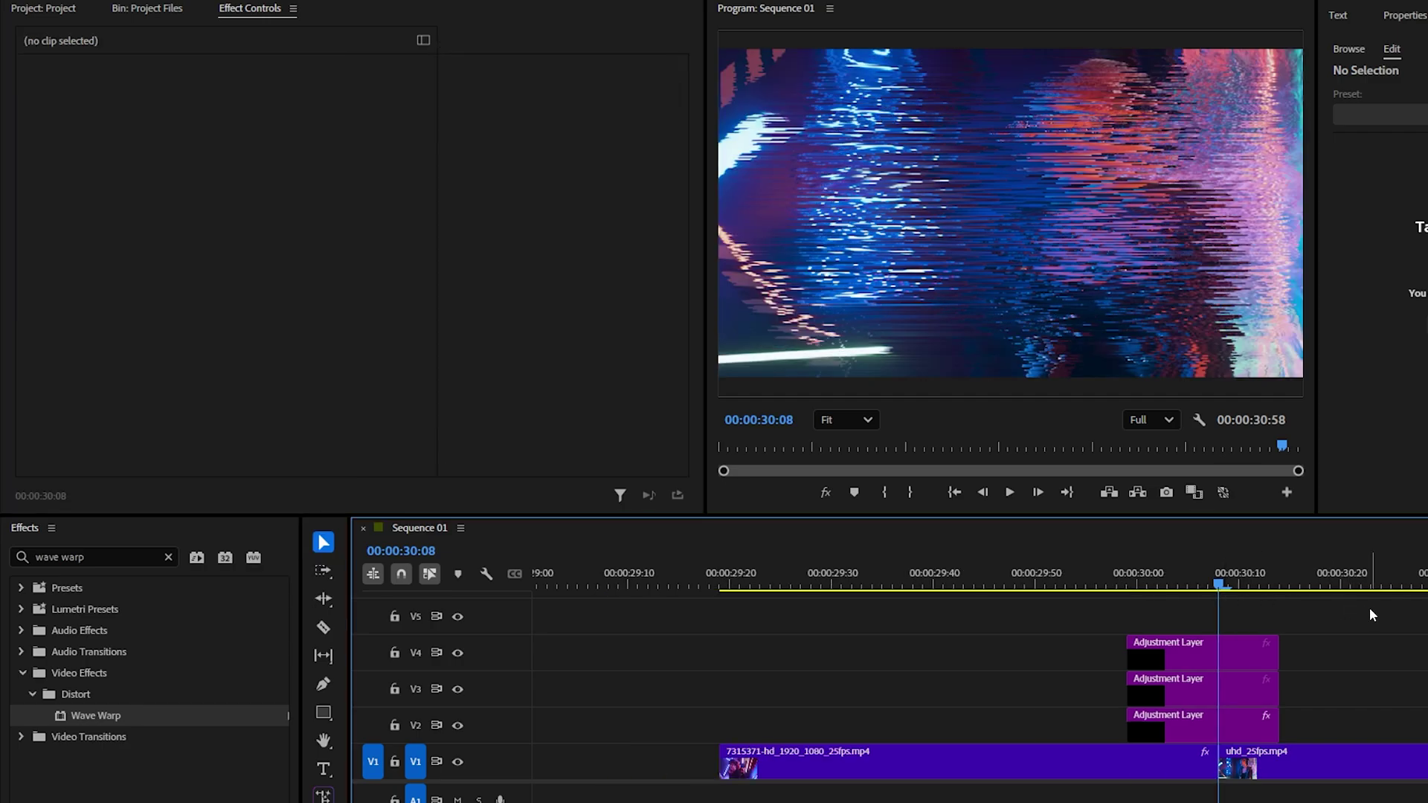
- Trim the V2 adjustment layer's start forward frame by frame from 00:00:29:59
{"action": "left_click_drag", "start_coordinate": [1219, 585], "coordinate": [1125, 589]}
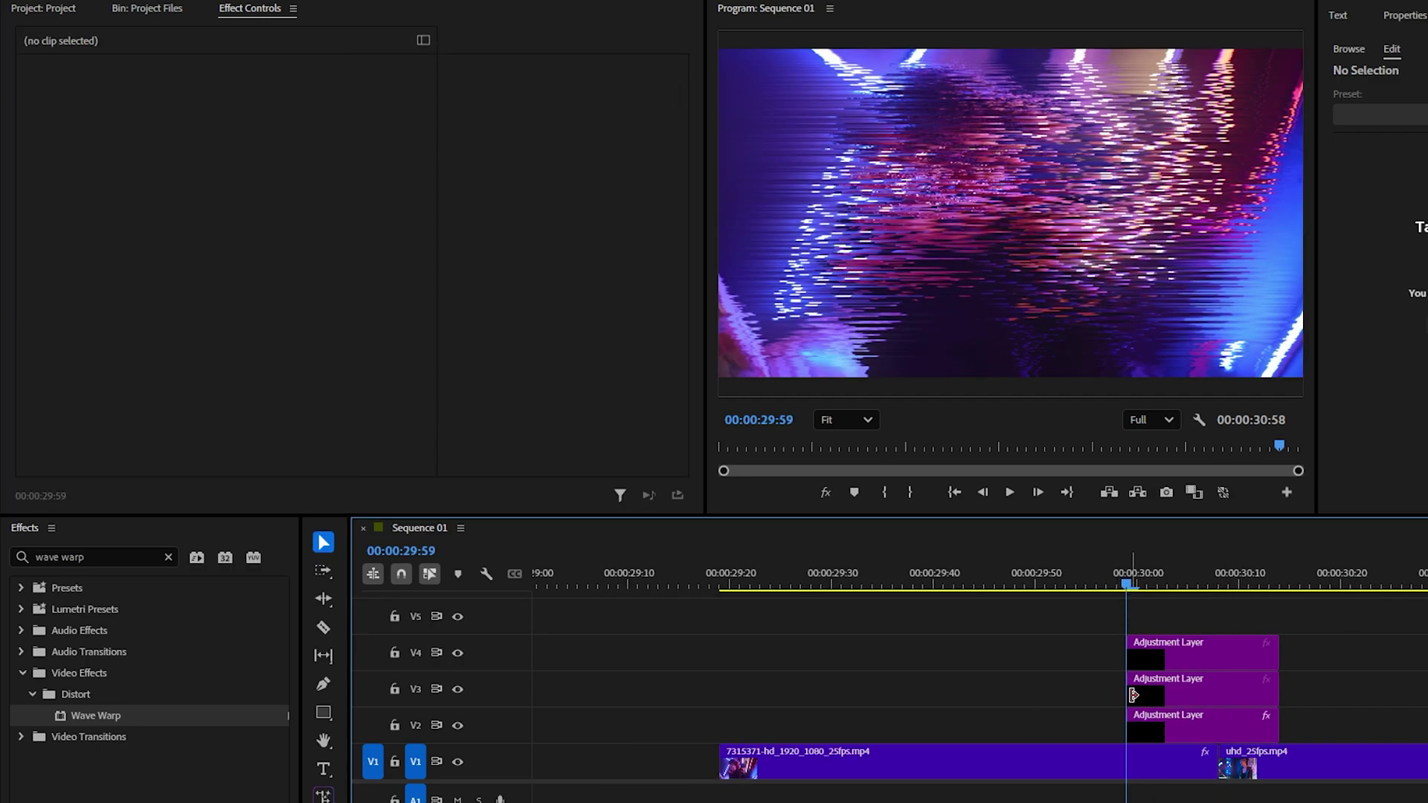
{"action": "left_click", "coordinate": [1142, 727]}
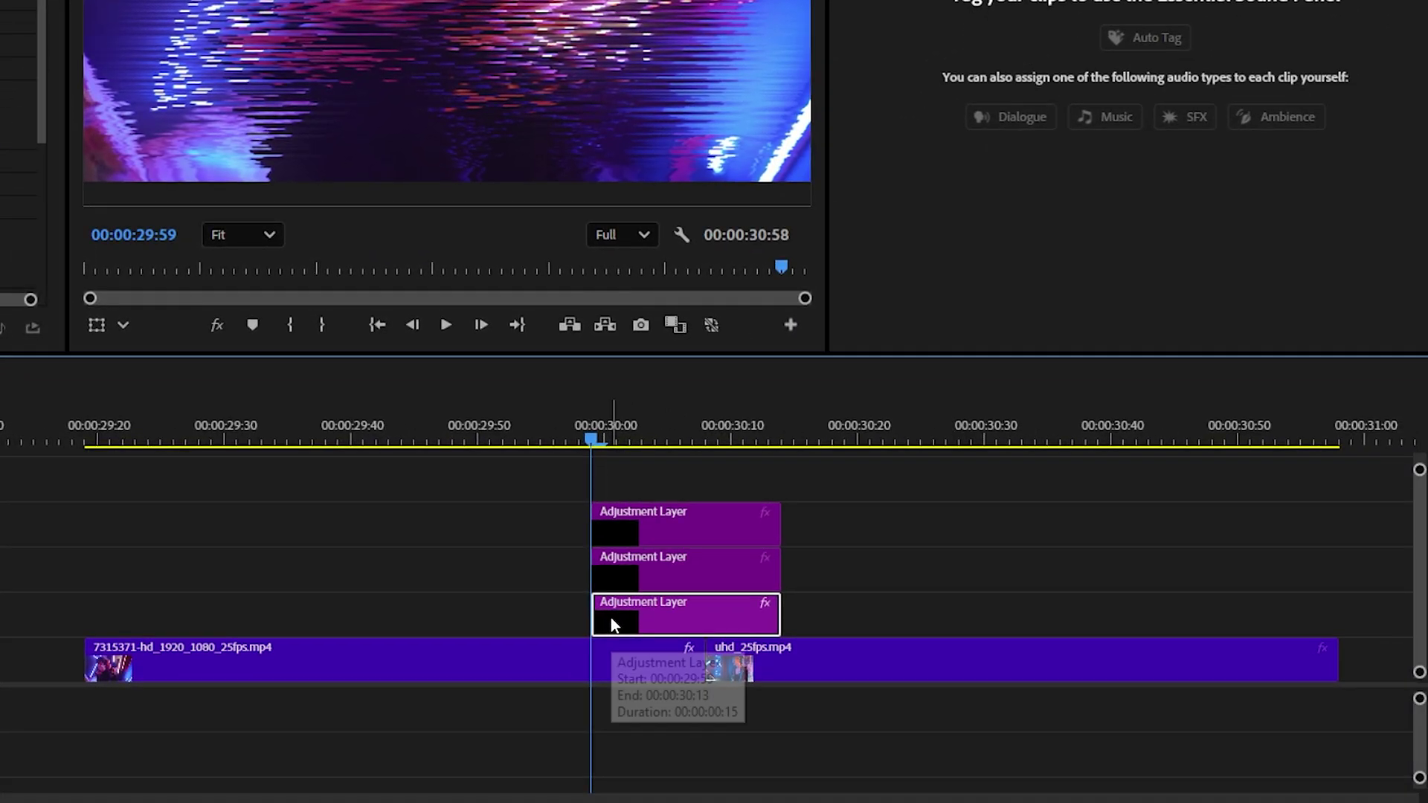
{"action": "key", "text": "Right"}
{"action": "left_click_drag", "start_coordinate": [609, 622], "coordinate": [623, 620]}
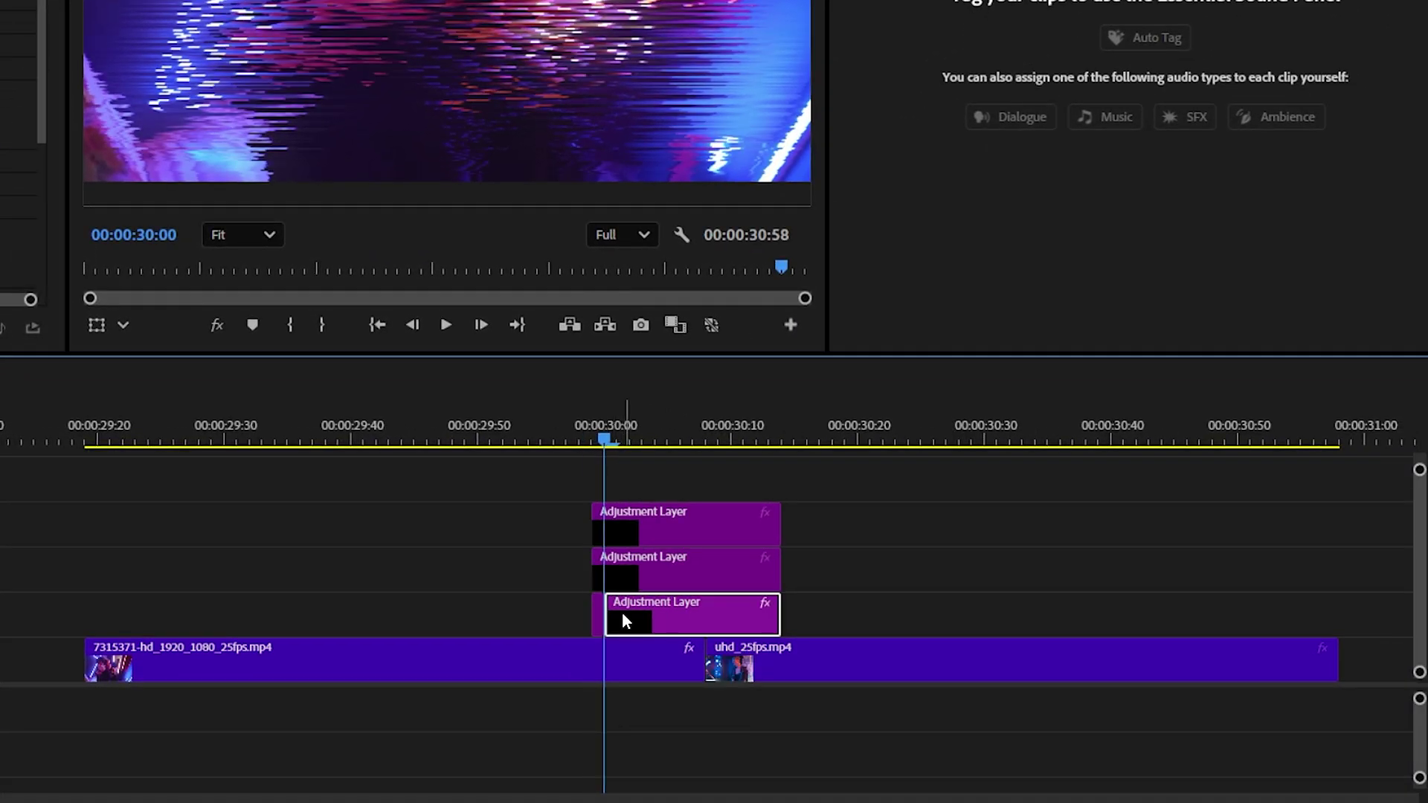
{"action": "key", "text": "Right"}
{"action": "key", "text": "Right"}
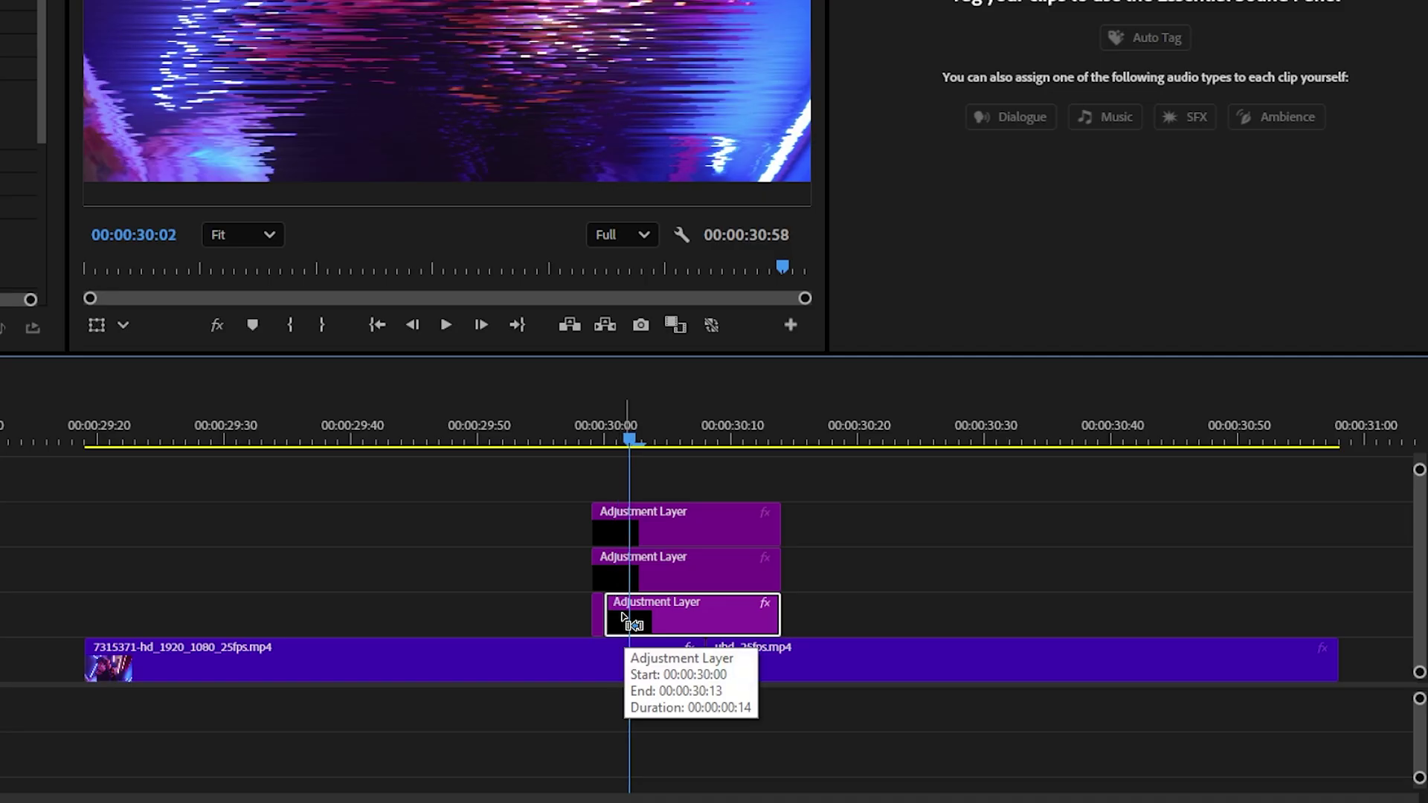
{"action": "key", "text": "ctrl+alt+q"}
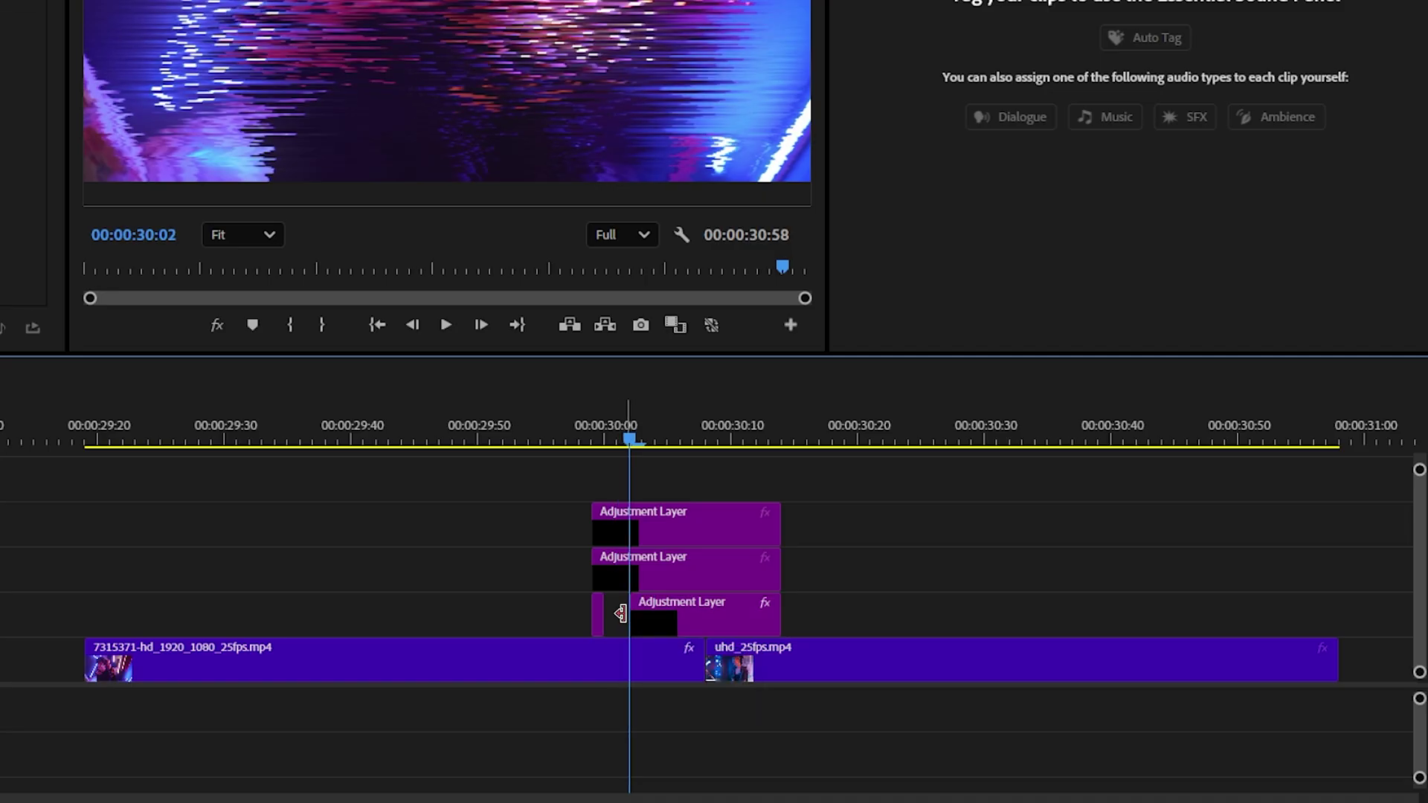
{"action": "key", "text": "Right"}
{"action": "key", "text": "ctrl+alt+q"}
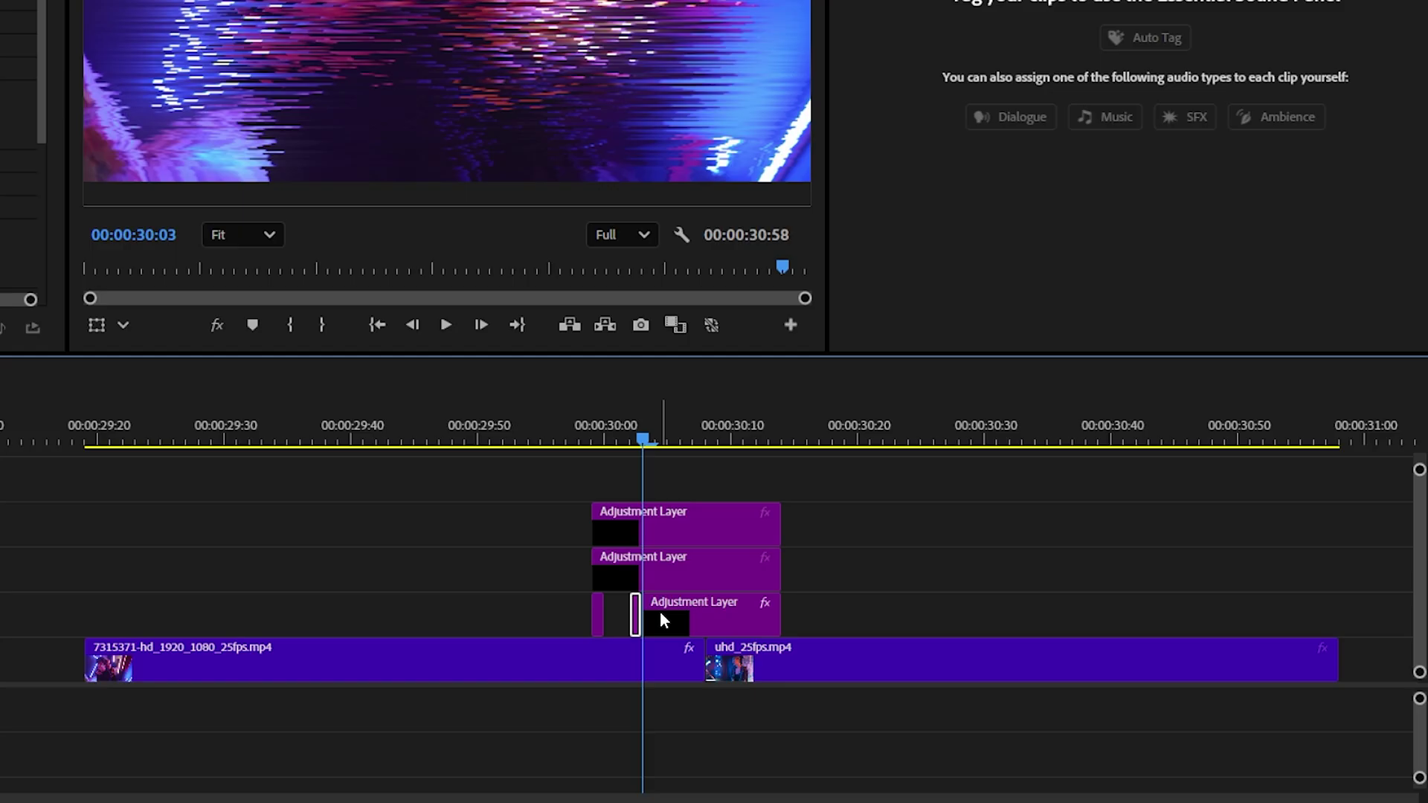
{"action": "key", "text": "Right"}
{"action": "key", "text": "Right"}
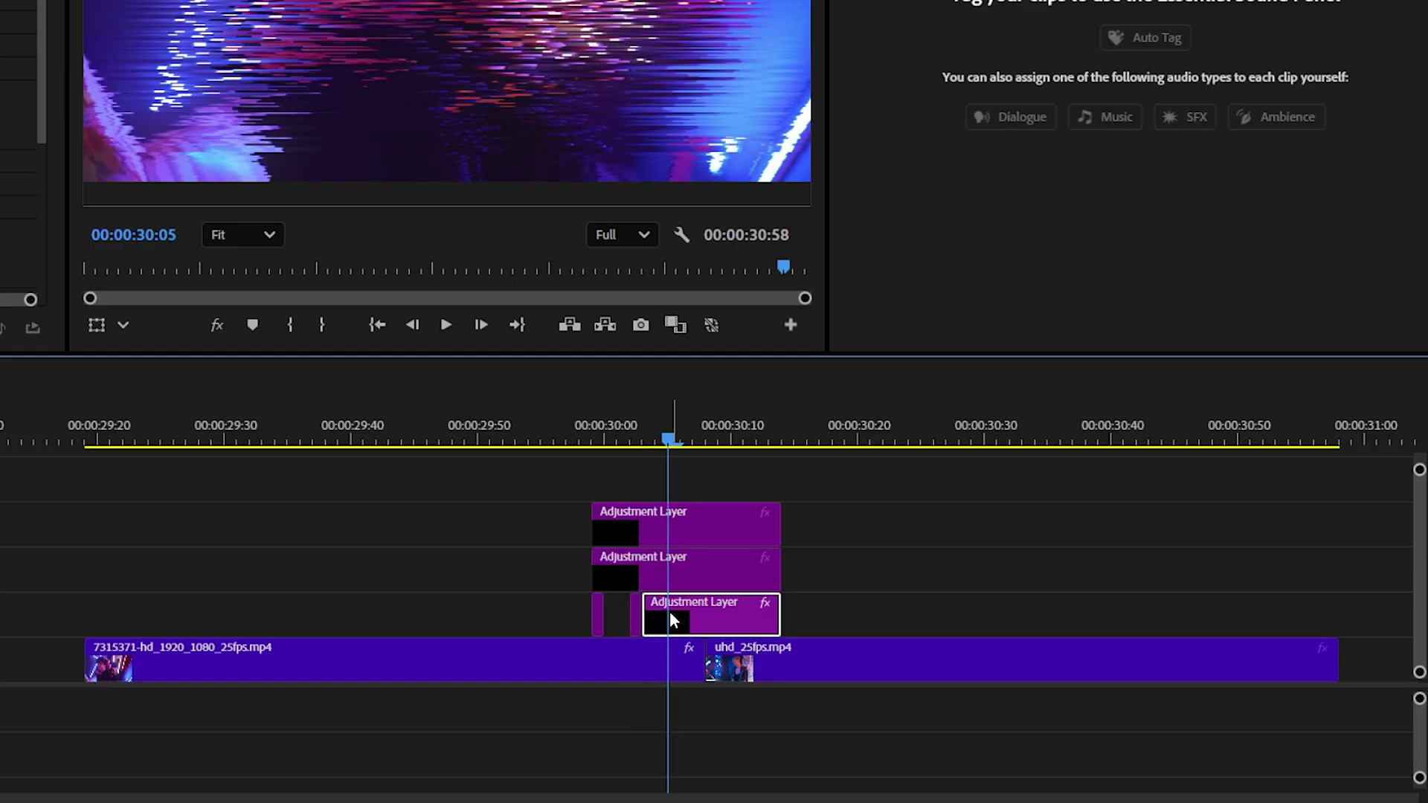
{"action": "key", "text": "ctrl+alt+q"}
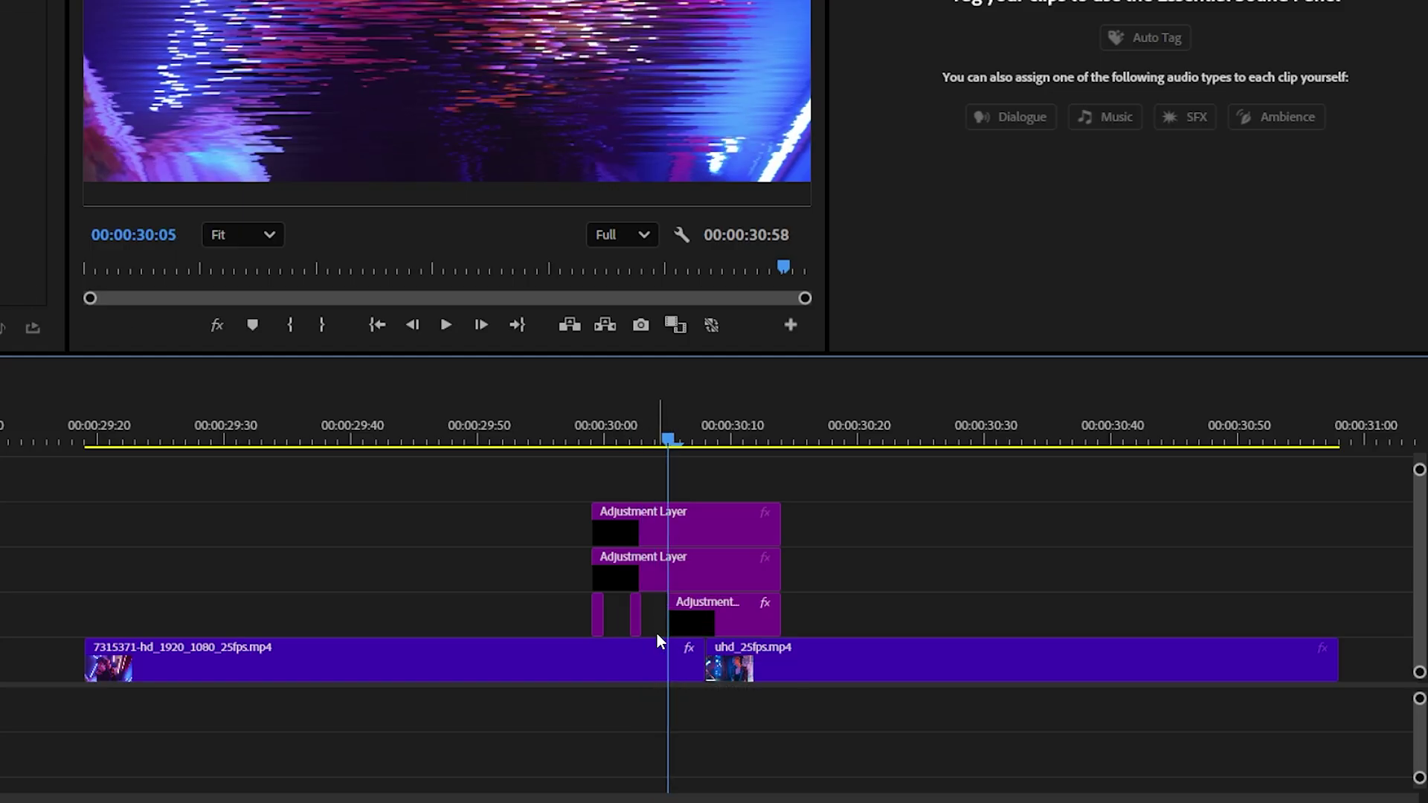
{"action": "key", "text": "Right"}
- Split the V2 layer just before 00:00:30:14 and delete the leftover piece
{"action": "left_click", "coordinate": [729, 440]}
{"action": "left_click_drag", "start_coordinate": [727, 438], "coordinate": [778, 441]}
{"action": "key", "text": "Left"}
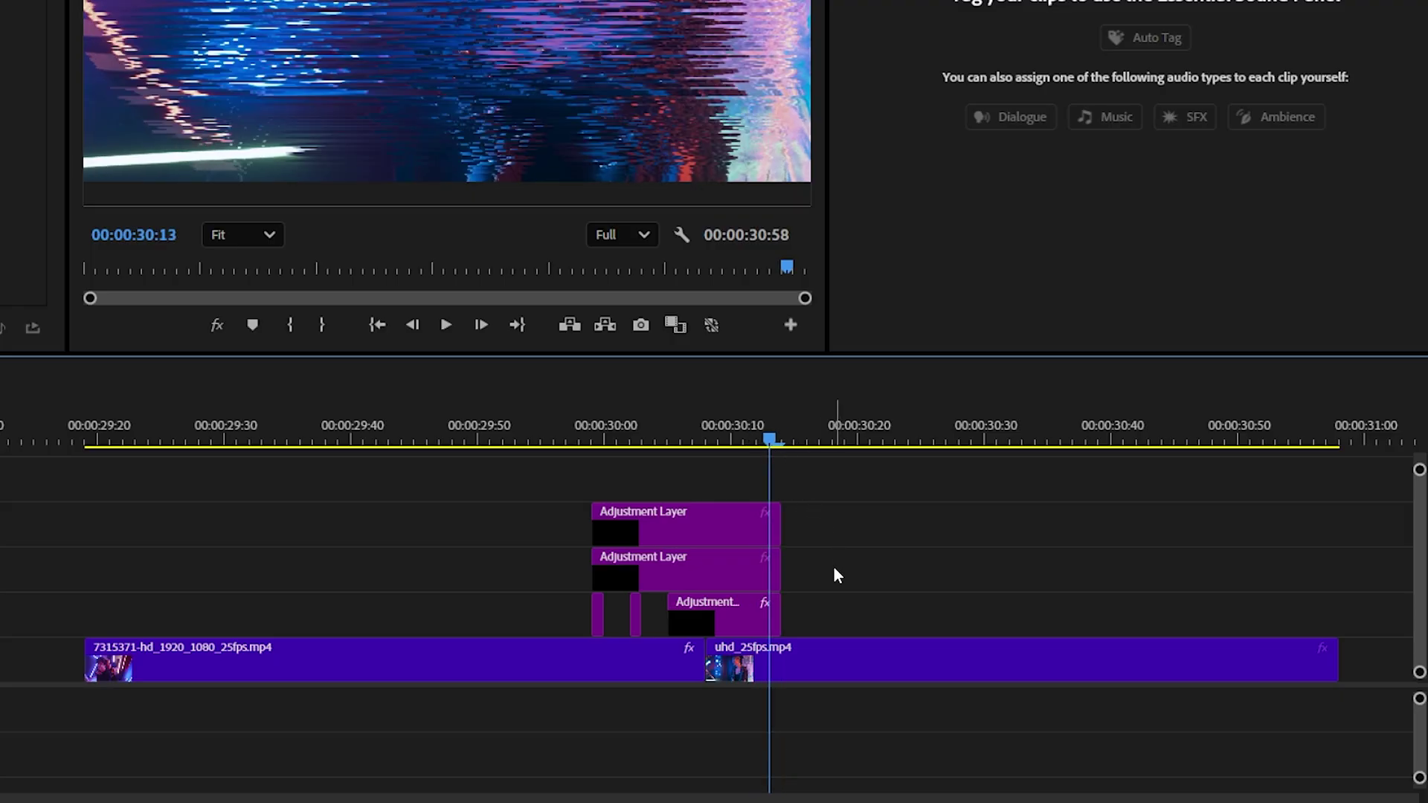
{"action": "left_click", "coordinate": [756, 620]}
{"action": "key", "text": "Left"}
{"action": "key", "text": "Left"}
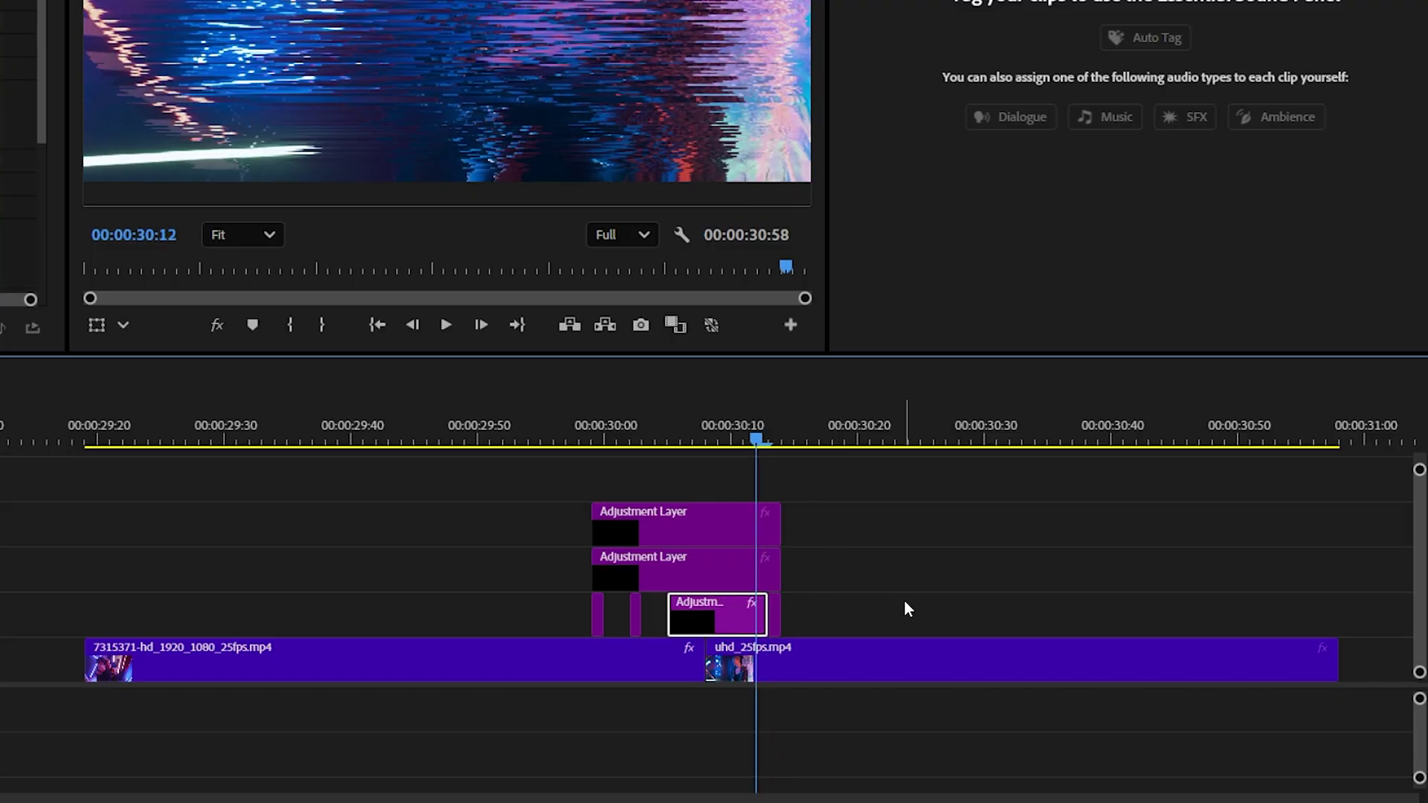
{"action": "key", "text": "ctrl+k"}
{"action": "left_click", "coordinate": [753, 618]}
{"action": "key", "text": "Delete"}
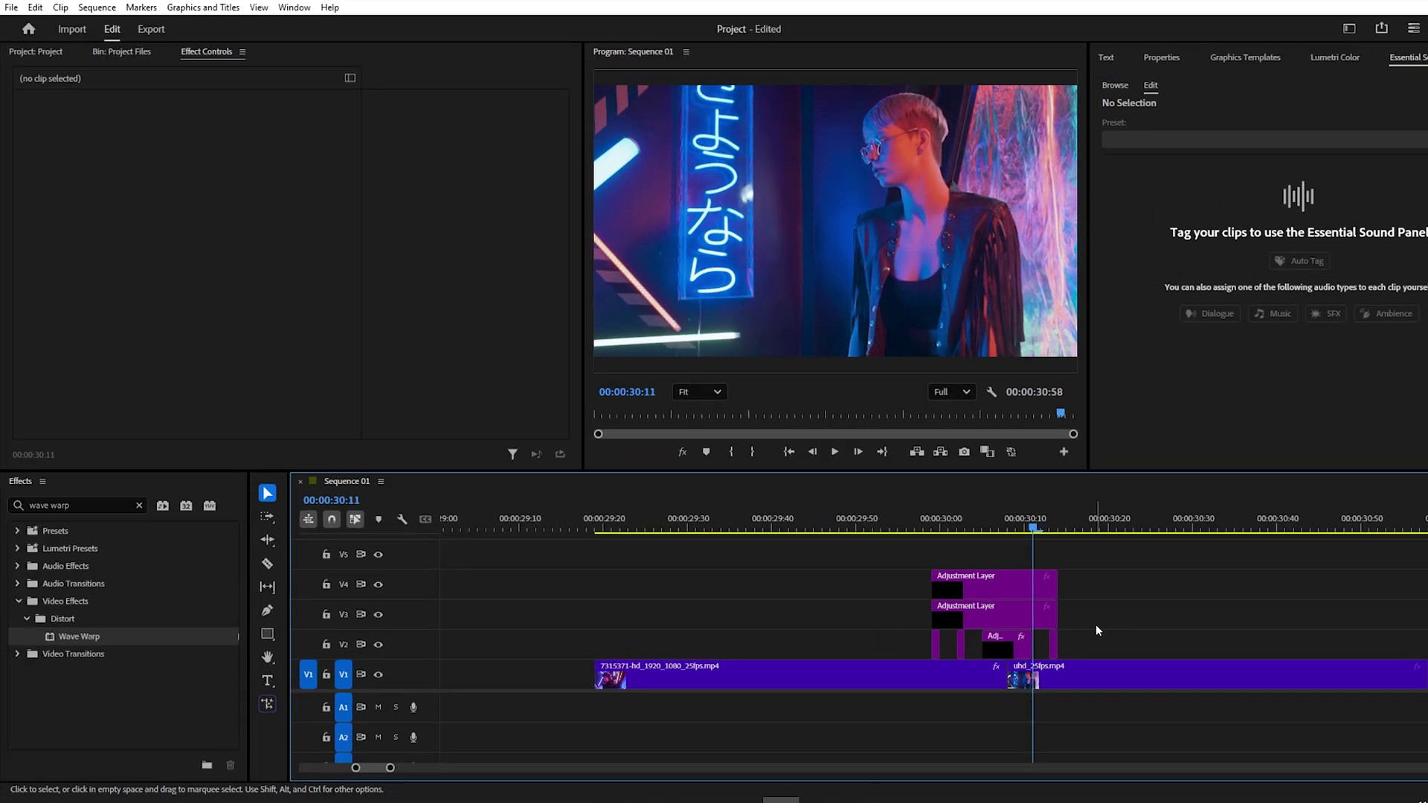
- Shorten the V3 adjustment layer's end and cut away its part before 00:00:30:05
{"action": "key", "text": "Left"}
{"action": "key", "text": "Left"}
{"action": "key", "text": "Left"}
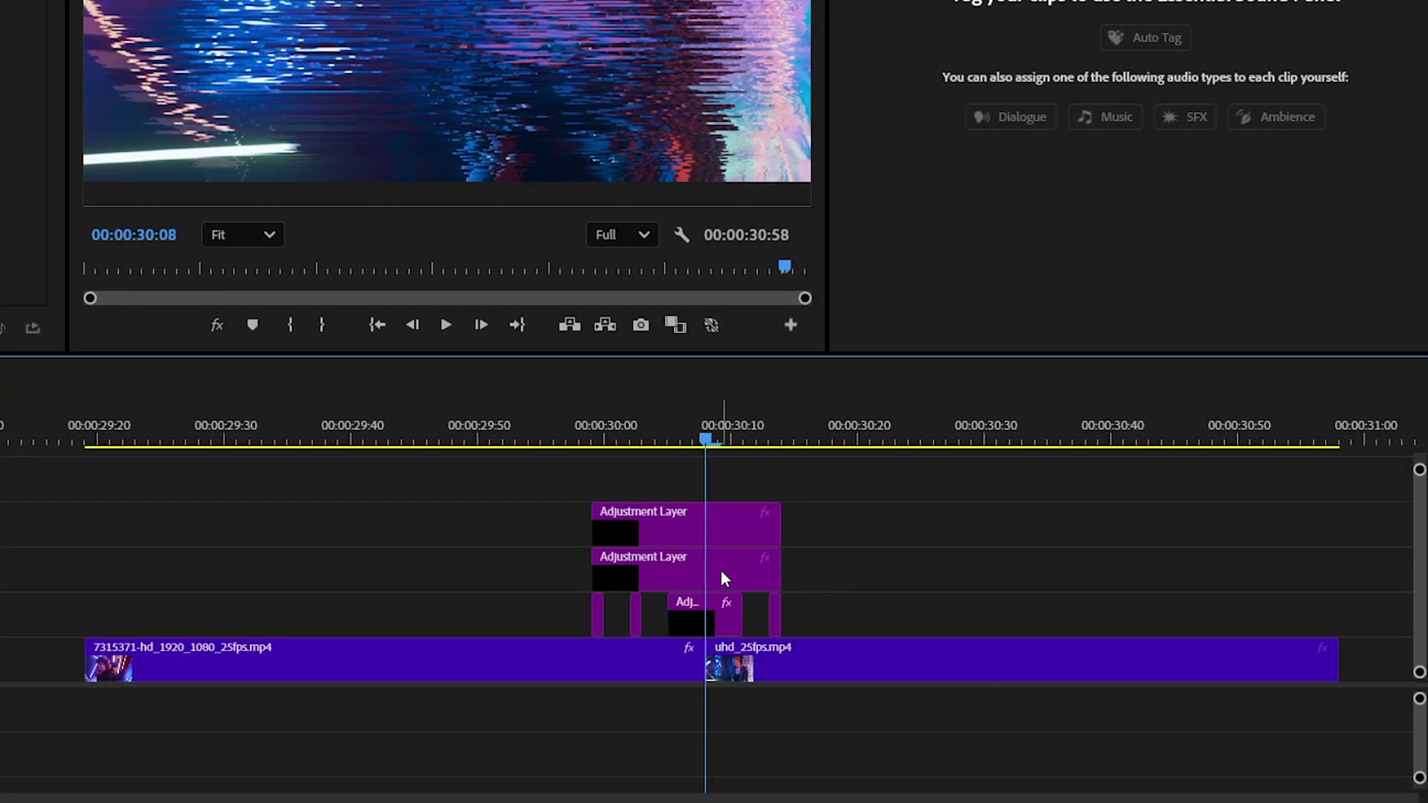
{"action": "left_click", "coordinate": [810, 589]}
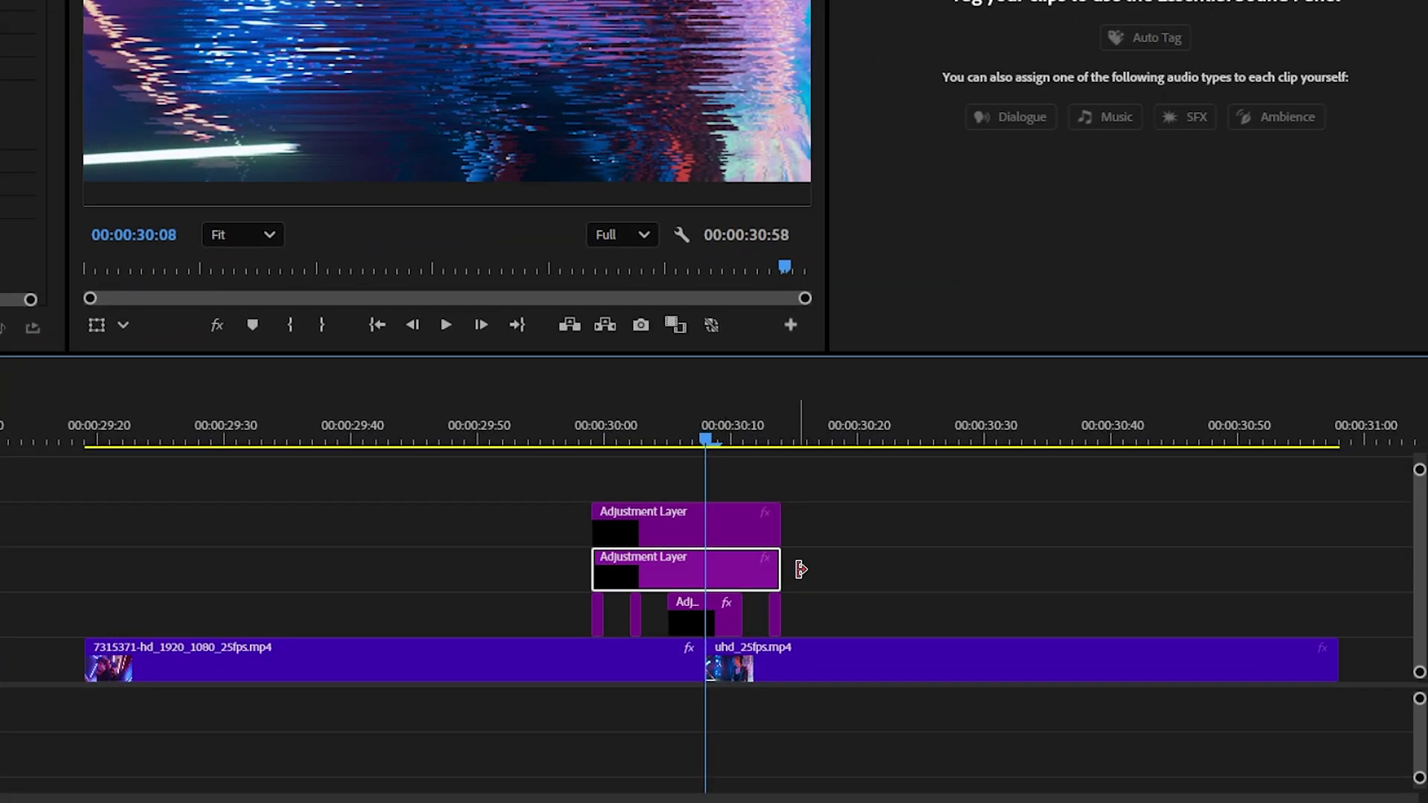
{"action": "left_click_drag", "start_coordinate": [800, 569], "coordinate": [747, 573]}
{"action": "key", "text": "Left"}
{"action": "key", "text": "Left"}
{"action": "key", "text": "Left"}
{"action": "key", "text": "Left"}
{"action": "key", "text": "Left"}
{"action": "key", "text": "Left"}
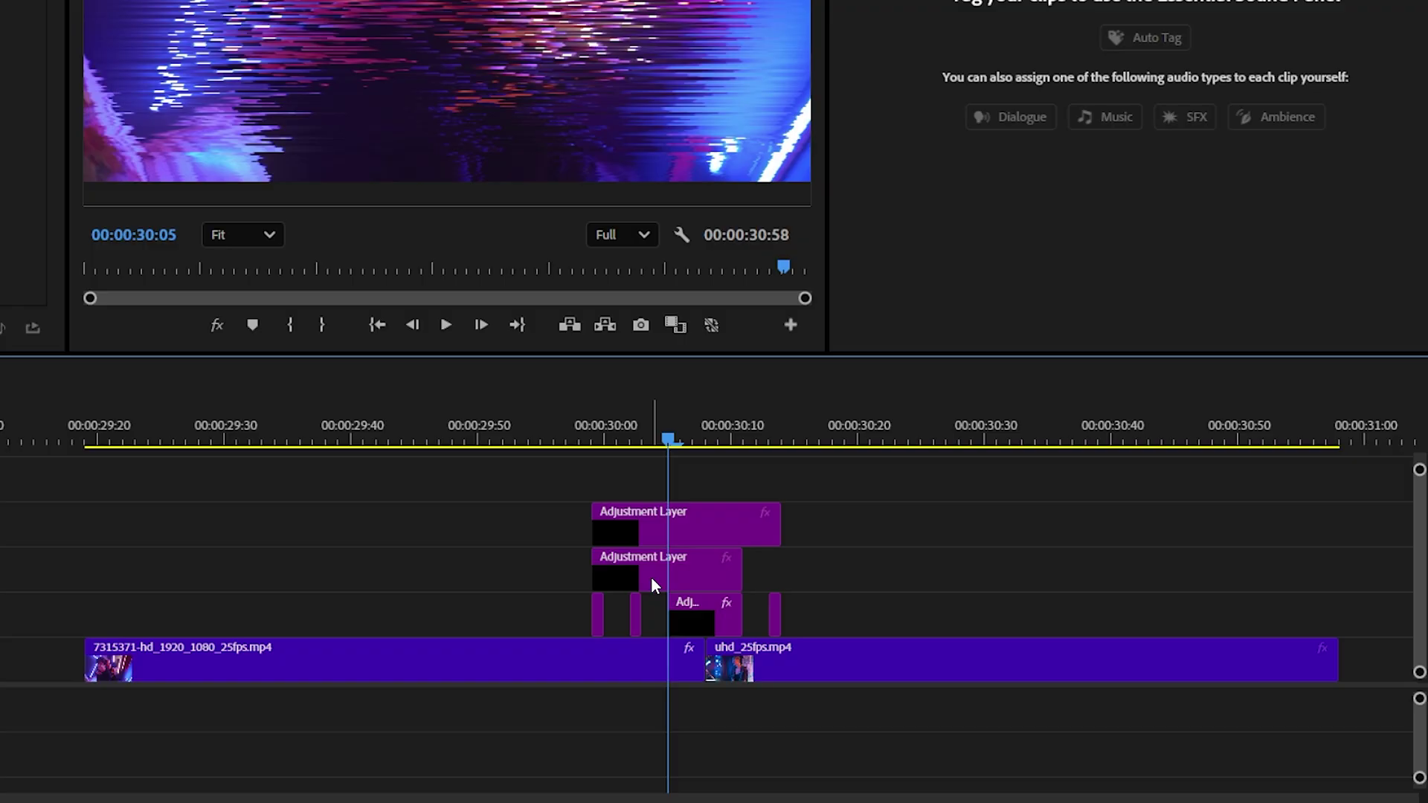
{"action": "key", "text": "ctrl+k"}
{"action": "key", "text": "Delete"}
{"action": "key", "text": "Right"}
{"action": "key", "text": "Right"}
{"action": "key", "text": "Right"}
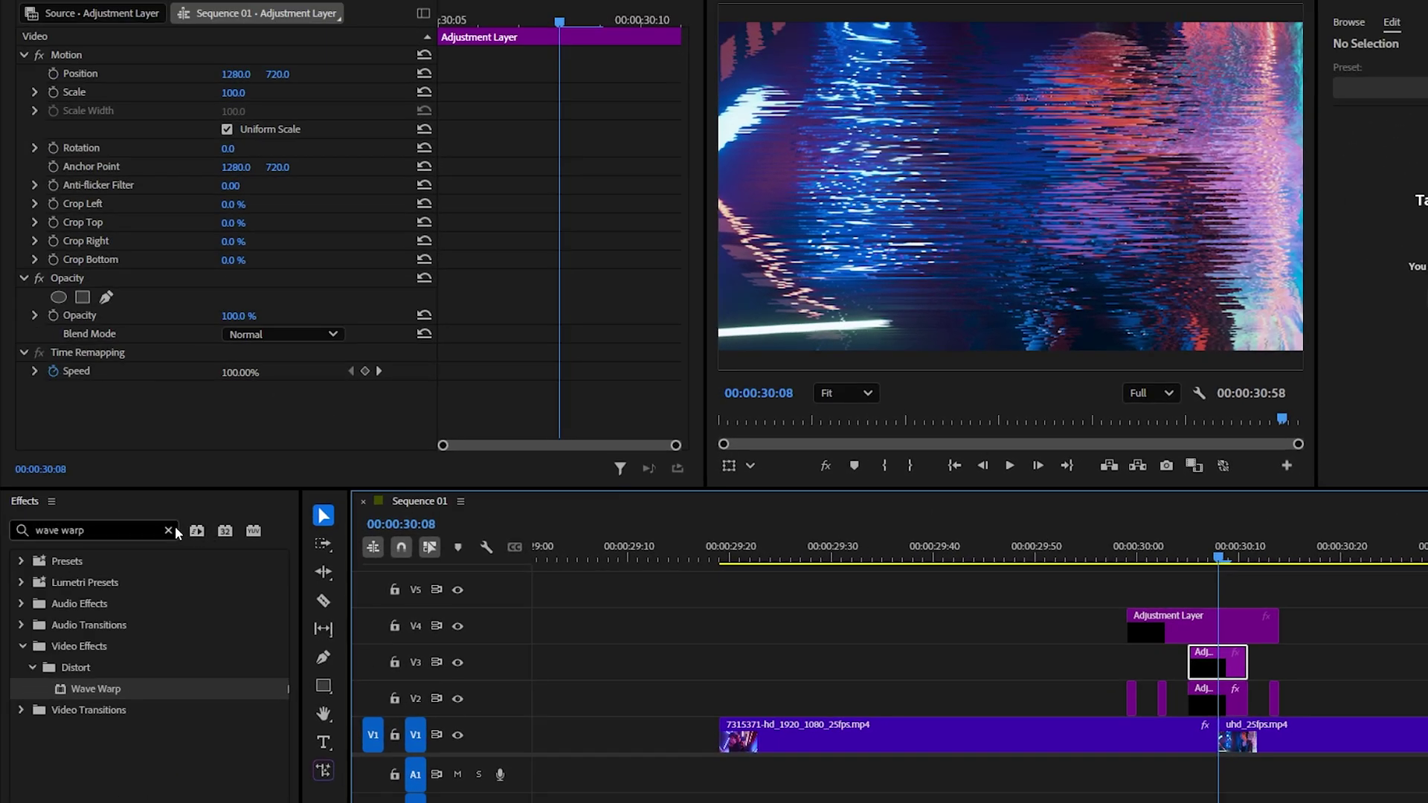
- Search 'VR digi' and apply VR Digital Glitch to the V3 adjustment layer
{"action": "left_click", "coordinate": [168, 530]}
{"action": "type", "text": "VR di"}
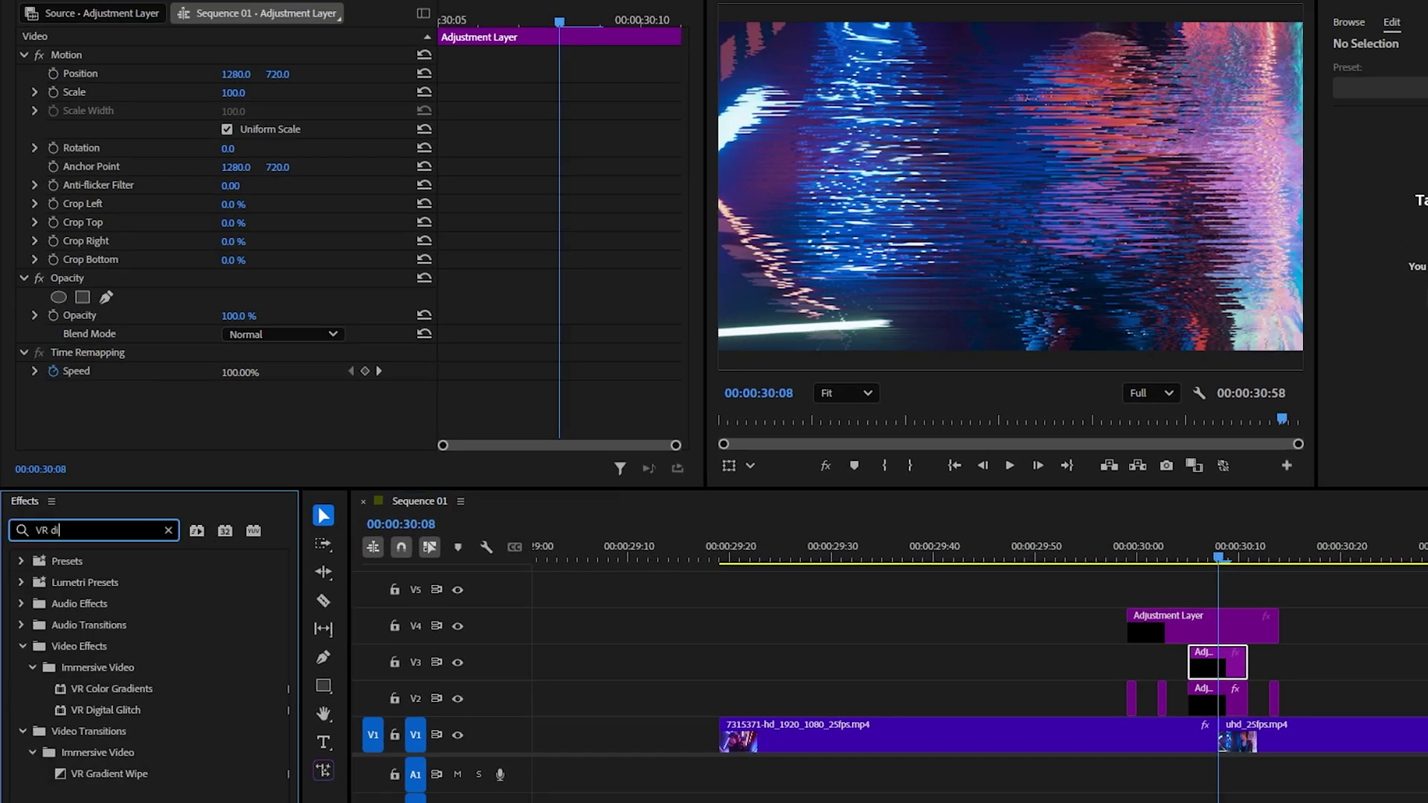
{"action": "type", "text": "gi"}
{"action": "left_click_drag", "start_coordinate": [122, 684], "coordinate": [1205, 671]}
{"action": "scroll", "coordinate": [341, 166], "scroll_direction": "down", "scroll_amount": 4}
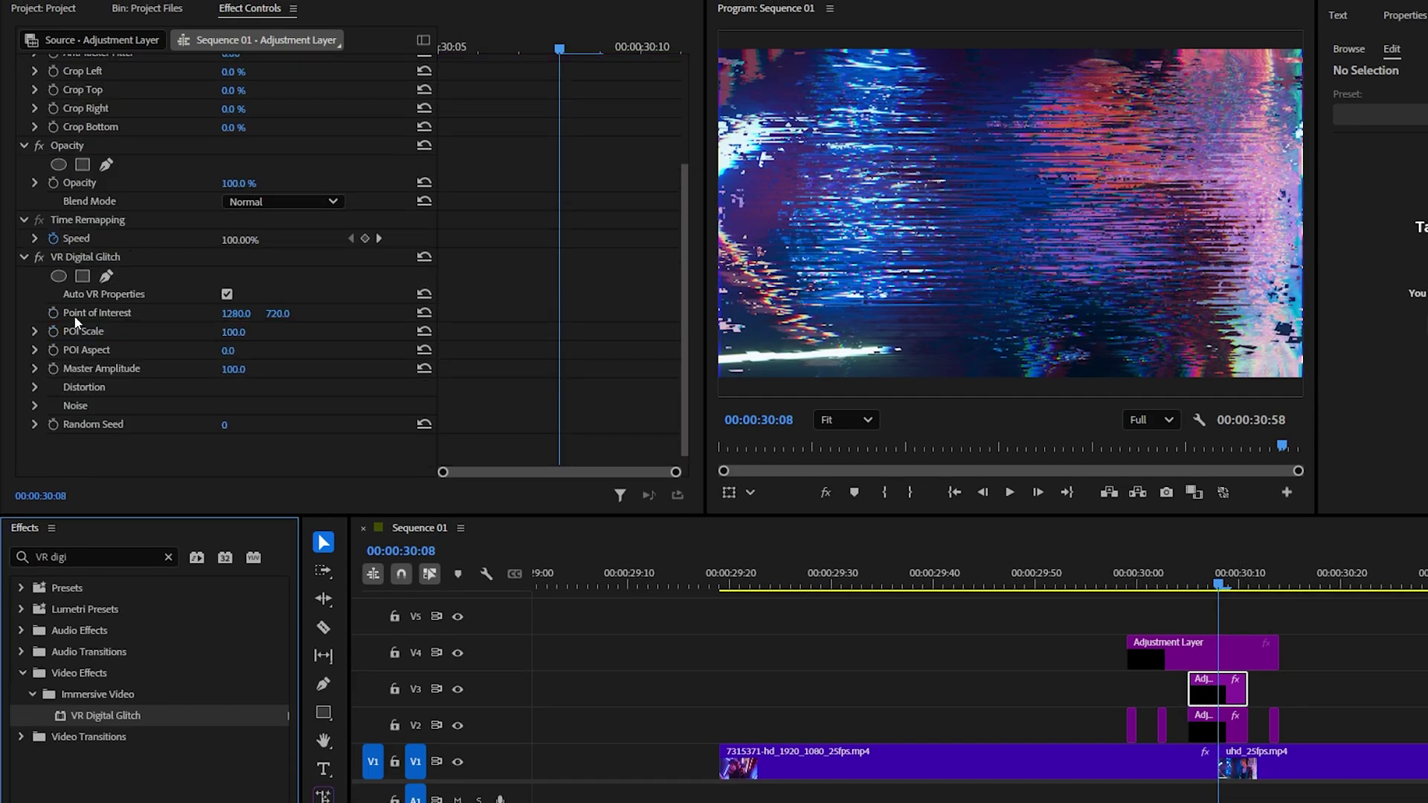
- Set Geometry Distortion Y 25, Z 8 and Distortion Rate 70, then scrub to preview
{"action": "left_click", "coordinate": [34, 386]}
{"action": "scroll", "coordinate": [34, 385], "scroll_direction": "down", "scroll_amount": 2}
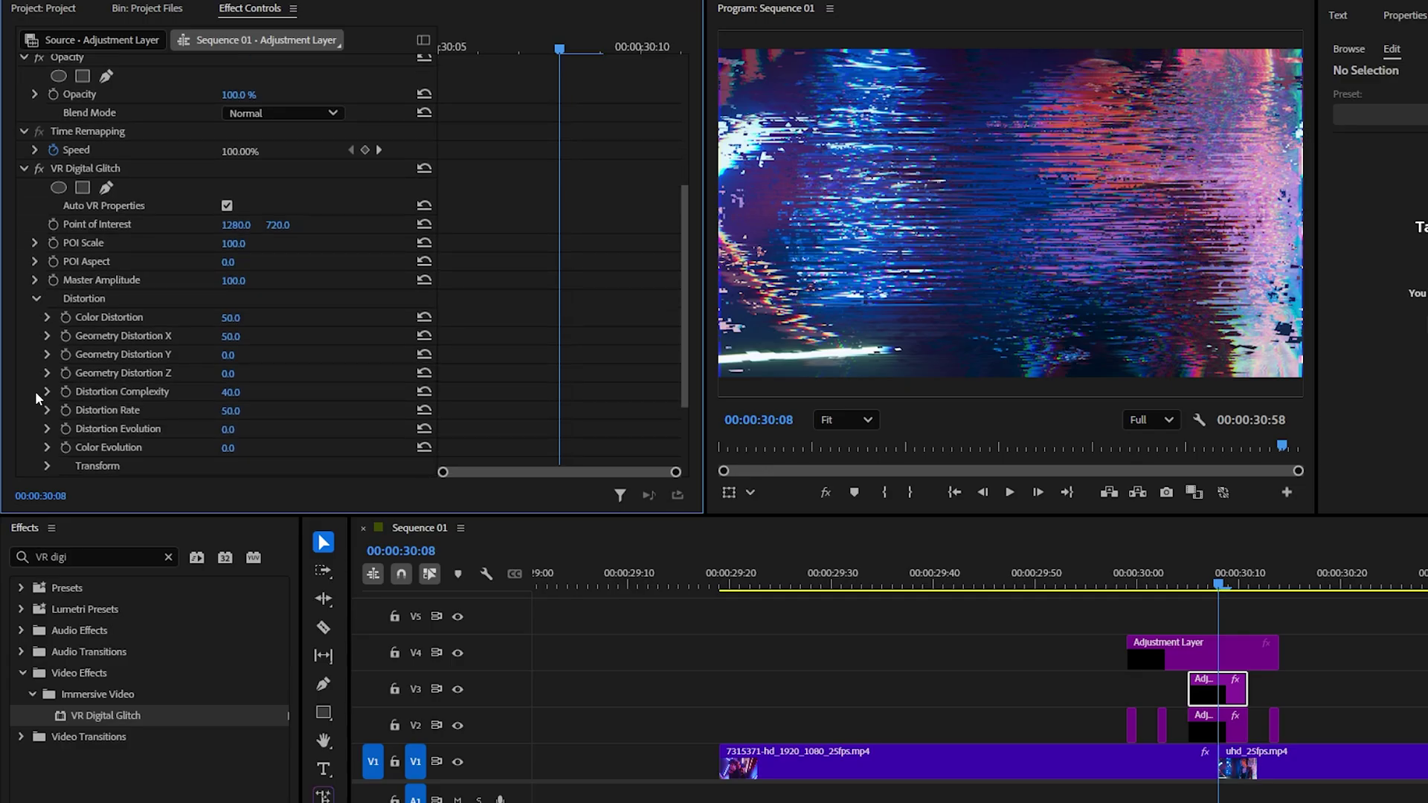
{"action": "scroll", "coordinate": [36, 392], "scroll_direction": "down", "scroll_amount": 1}
{"action": "left_click", "coordinate": [229, 337]}
{"action": "type", "text": "25"}
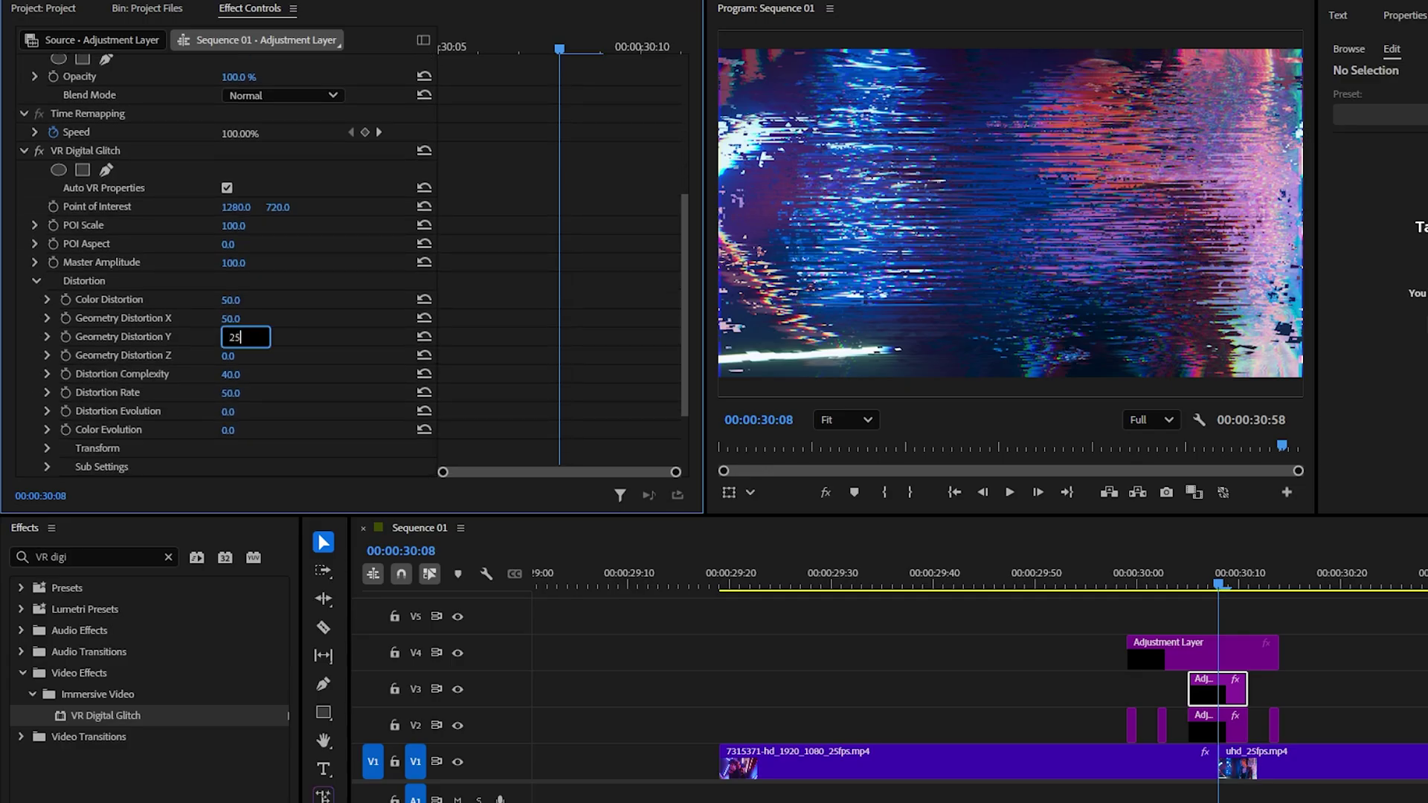
{"action": "key", "text": "Return"}
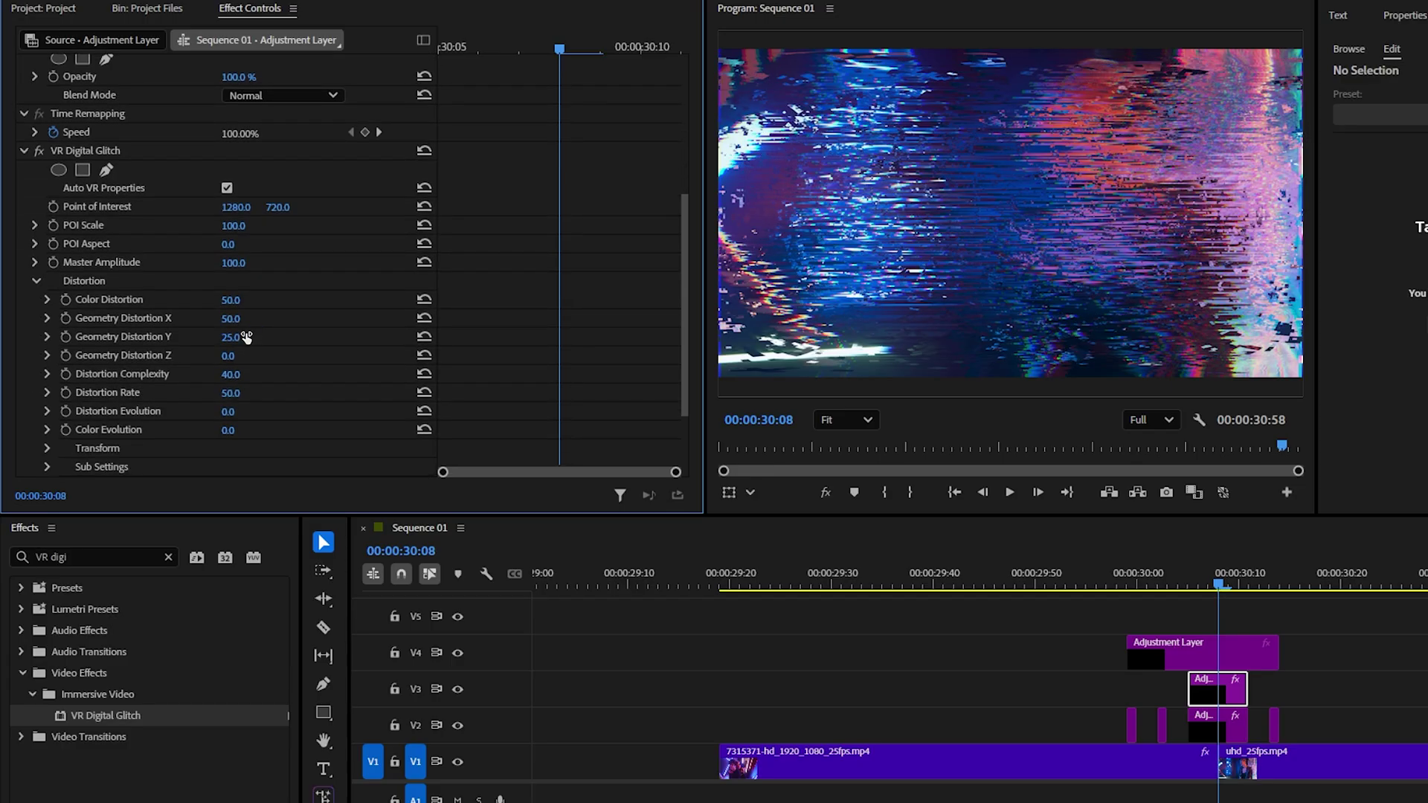
{"action": "left_click", "coordinate": [233, 354]}
{"action": "key", "text": "Return"}
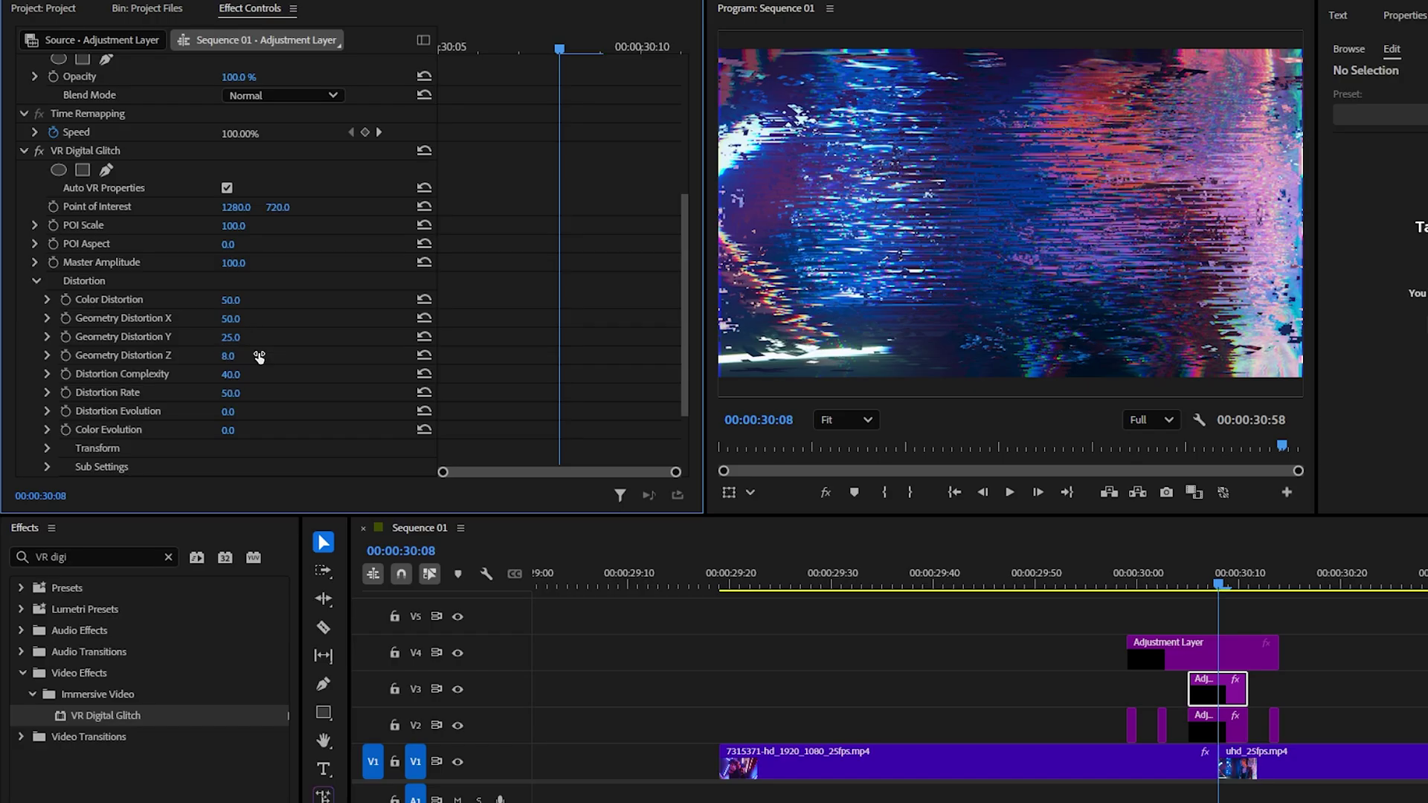
{"action": "left_click", "coordinate": [230, 392]}
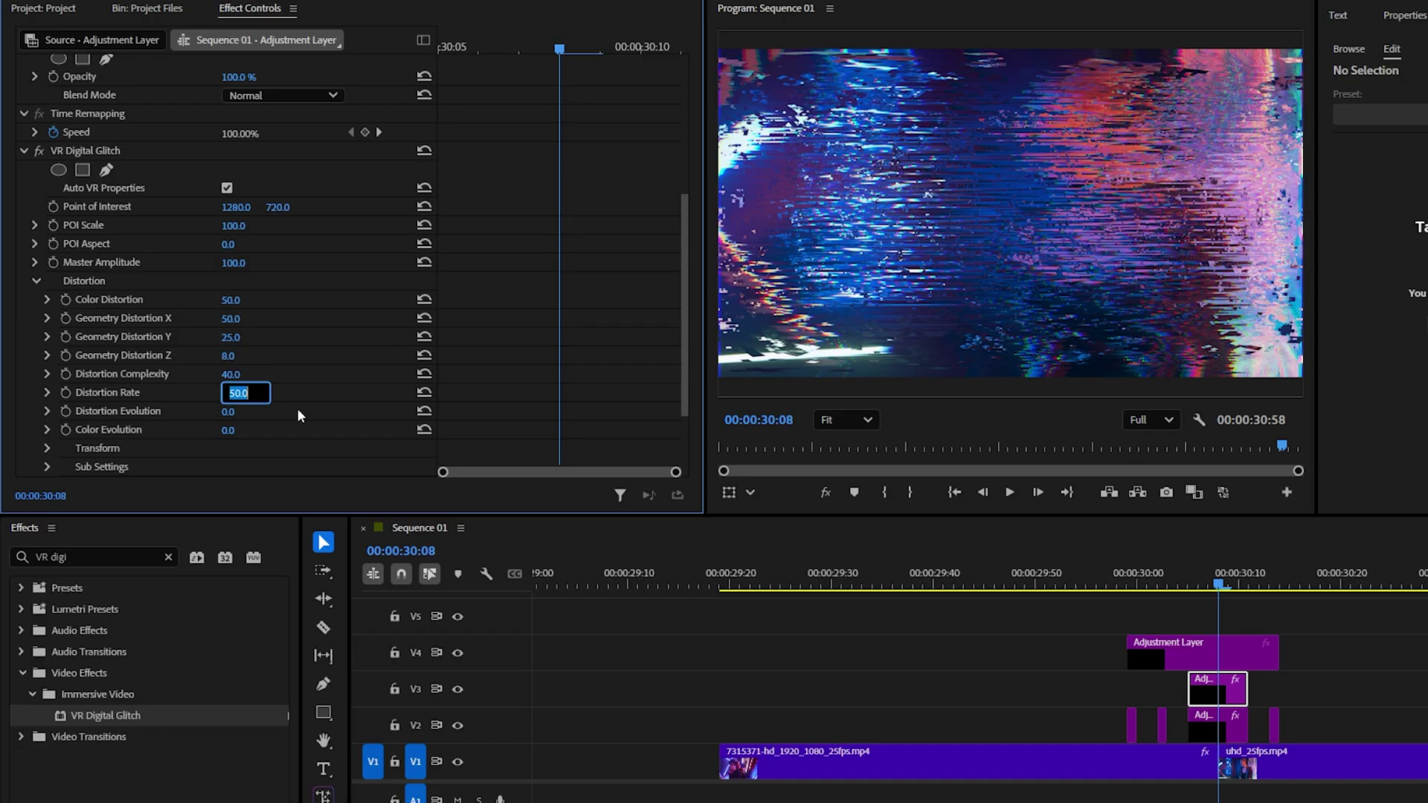
{"action": "type", "text": "70"}
{"action": "key", "text": "Return"}
{"action": "left_click_drag", "start_coordinate": [1219, 587], "coordinate": [1214, 622]}
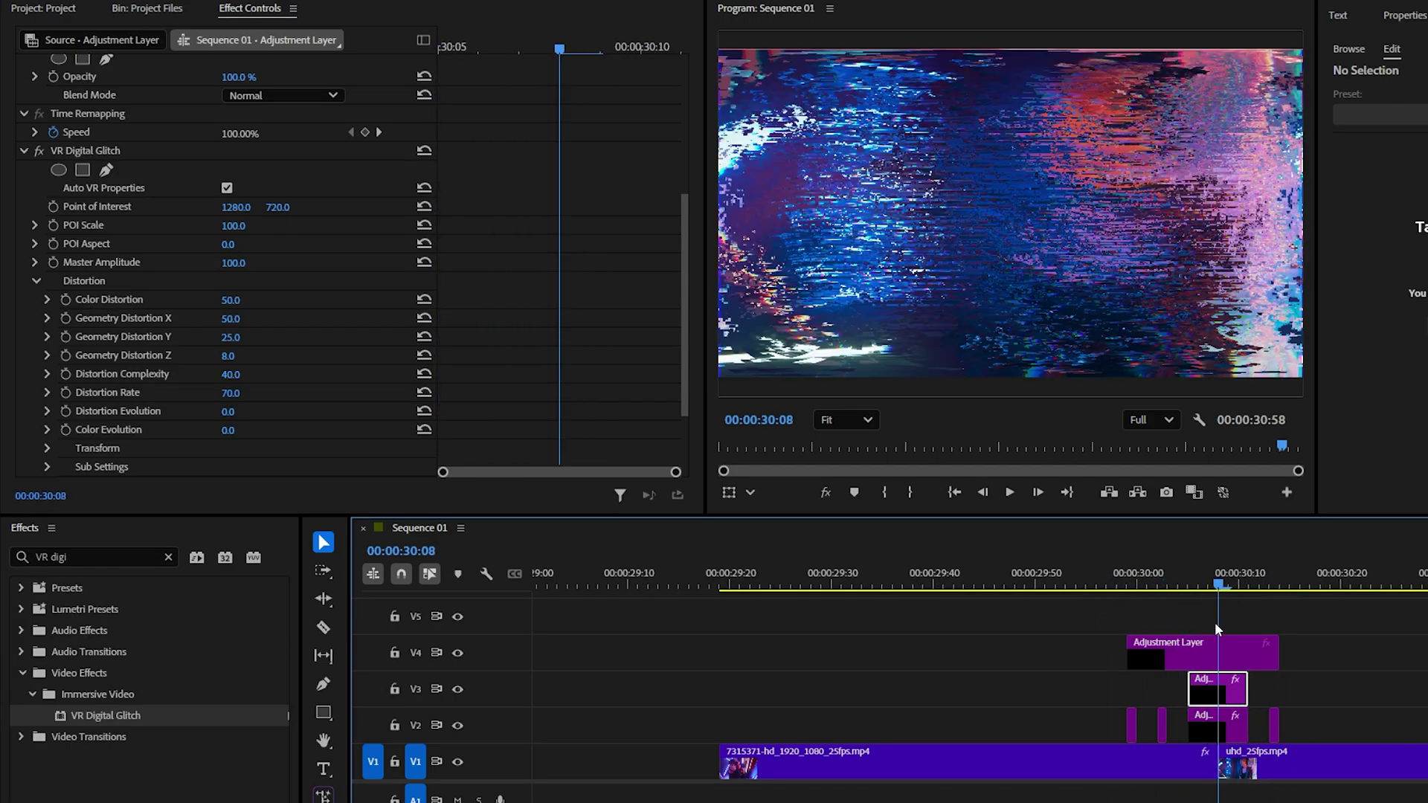
{"action": "double_click", "coordinate": [71, 556]}
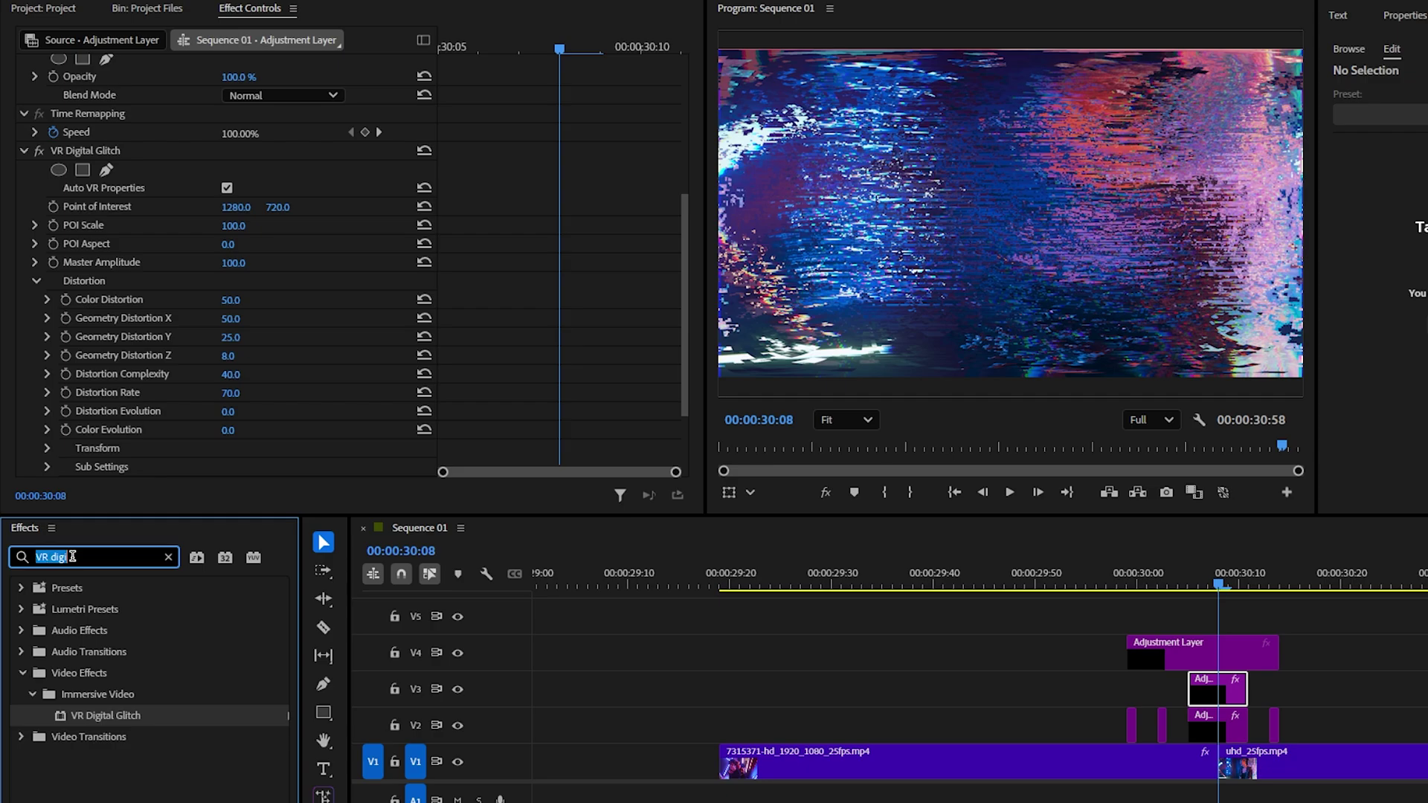
- Apply VR Chromatic Aberrations to the V4 layer with red aberration 20 and green 3
{"action": "type", "text": "VR"}
{"action": "type", "text": "chro"}
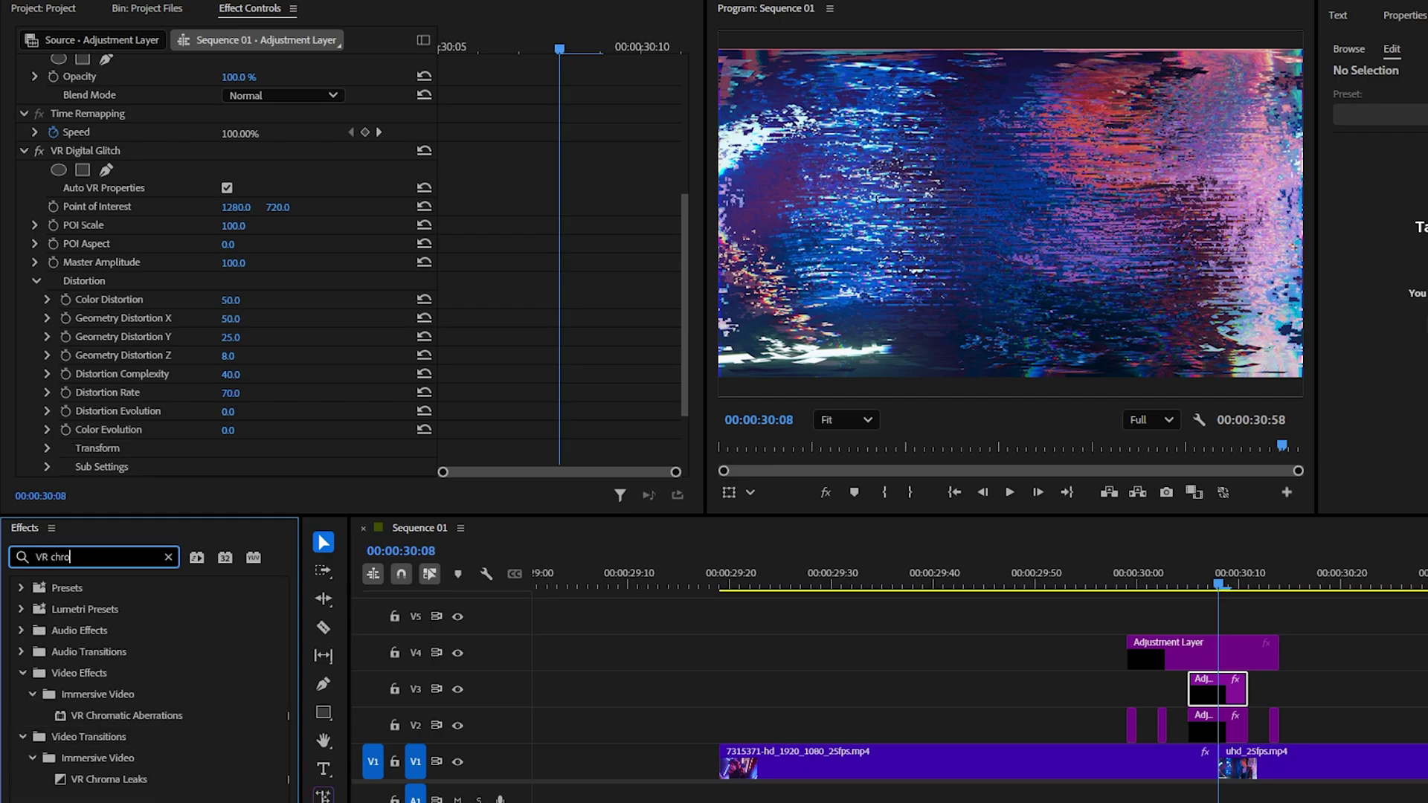
{"action": "left_click", "coordinate": [96, 718]}
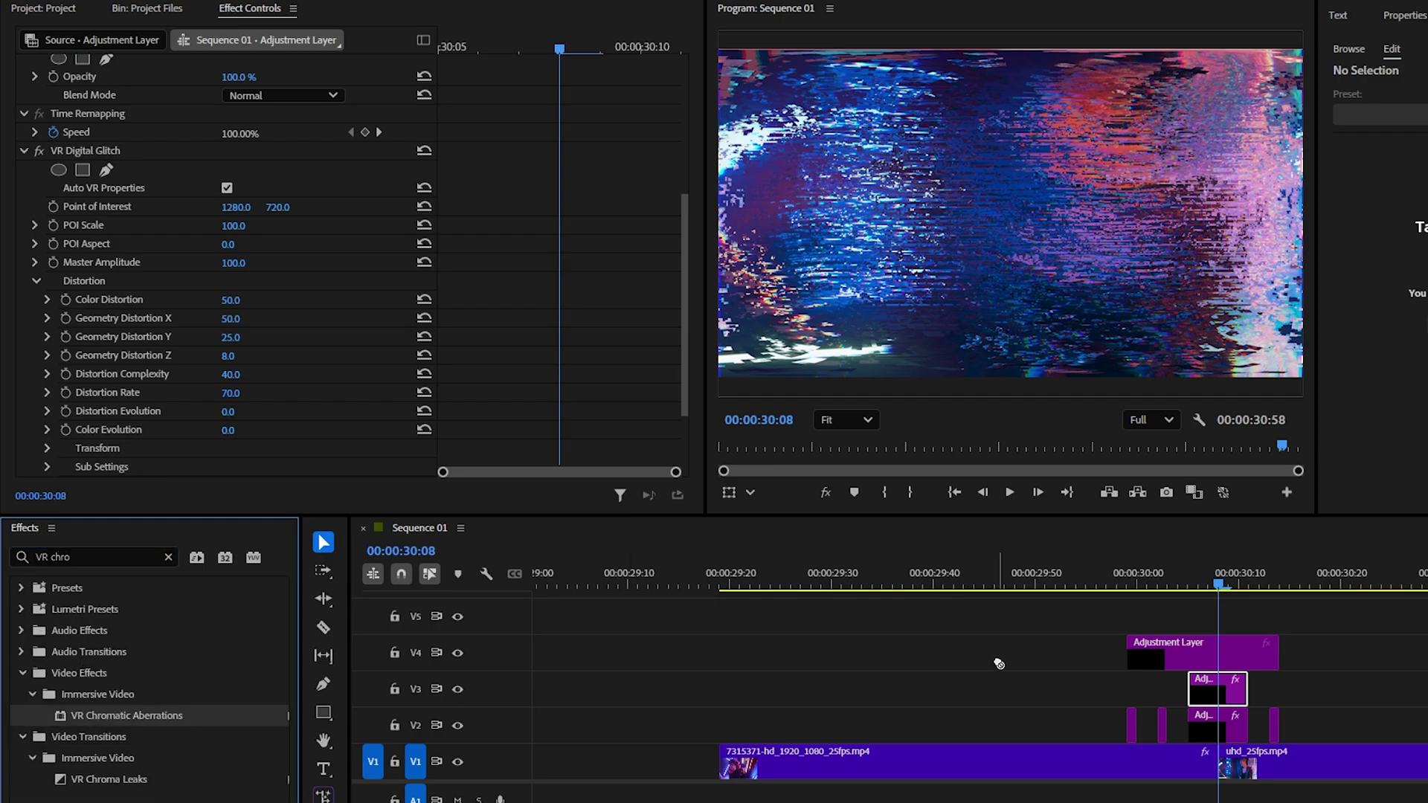
{"action": "left_click_drag", "start_coordinate": [999, 664], "coordinate": [1190, 654]}
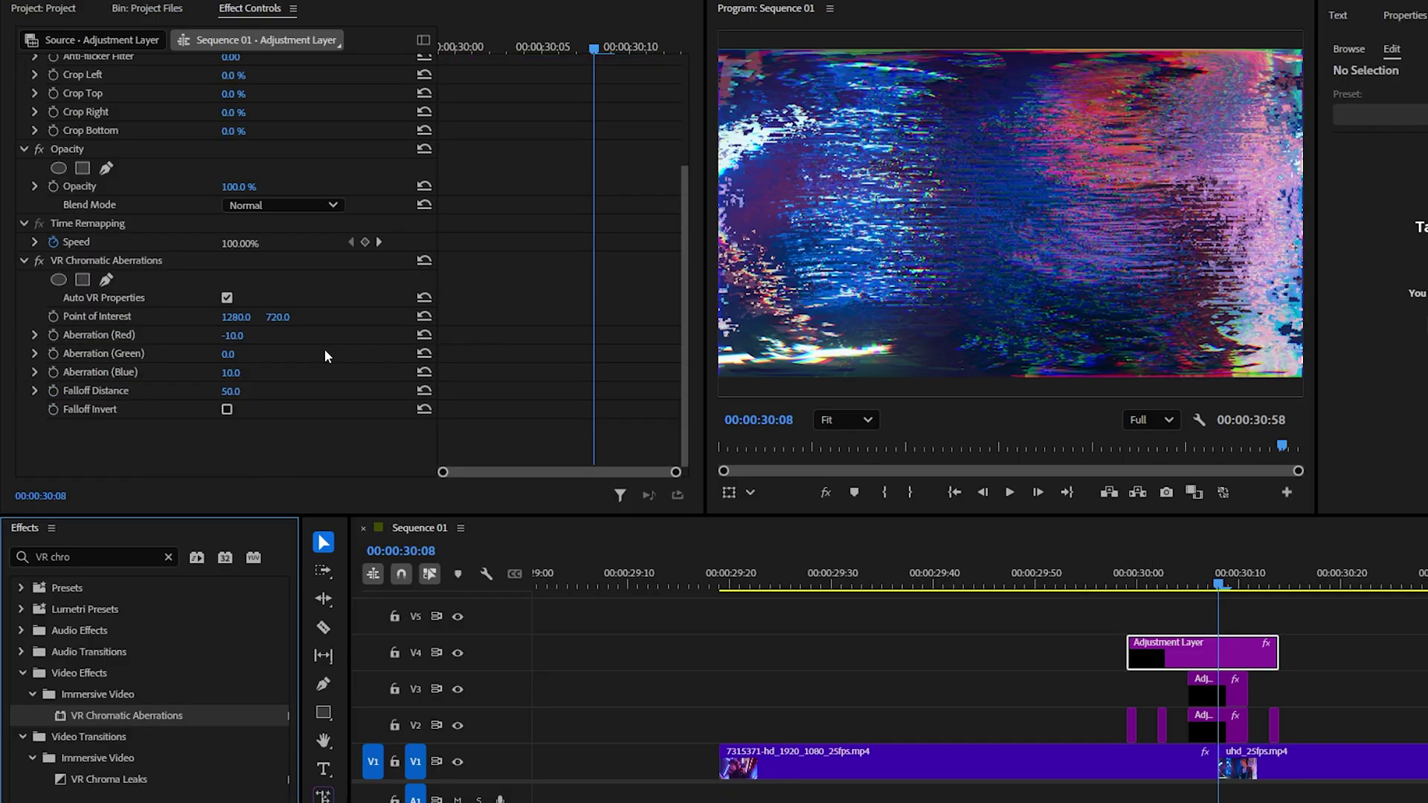
{"action": "left_click_drag", "start_coordinate": [235, 335], "coordinate": [251, 376]}
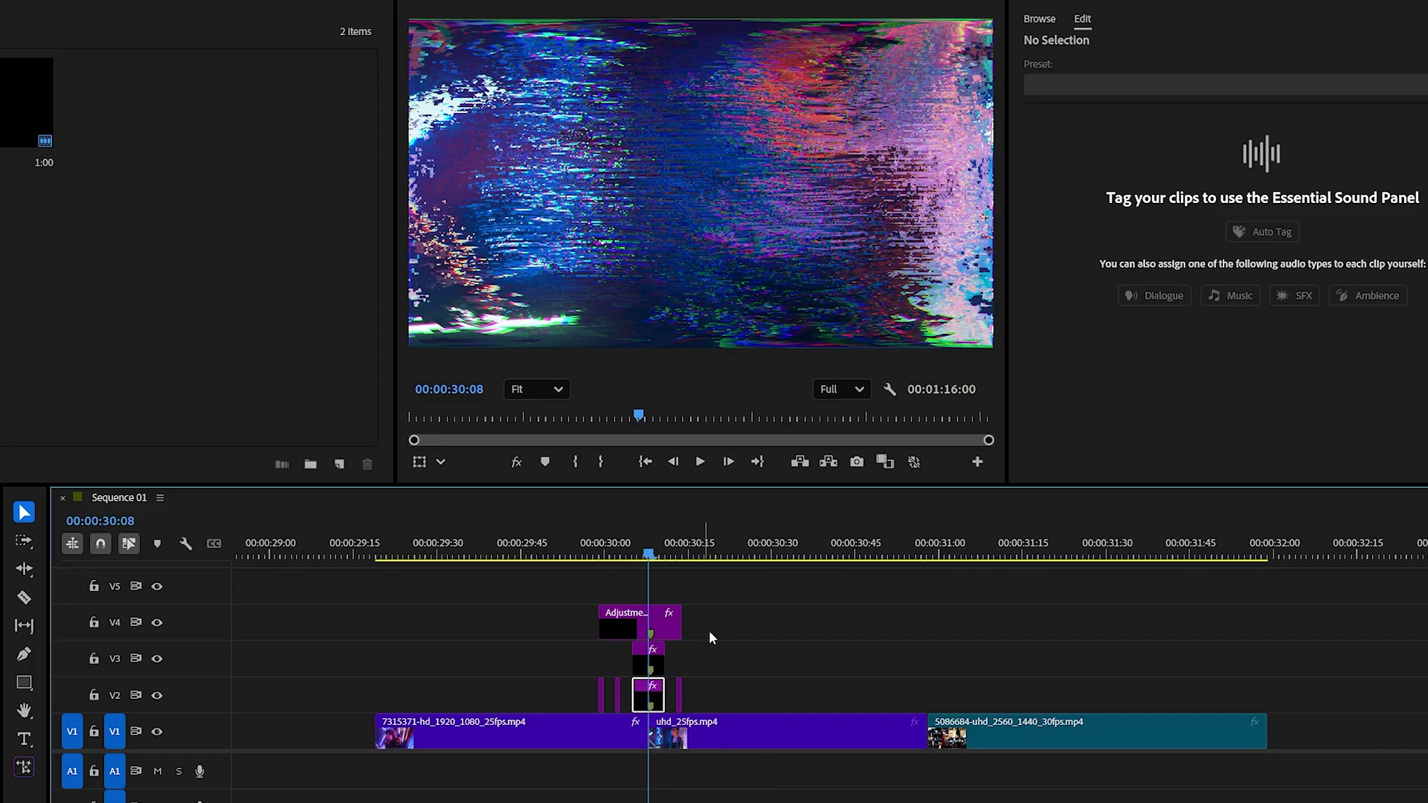
- Alt-drag the V2–V4 adjustment layer stack onto the next cut and play it back
{"action": "left_click_drag", "start_coordinate": [761, 583], "coordinate": [573, 702]}
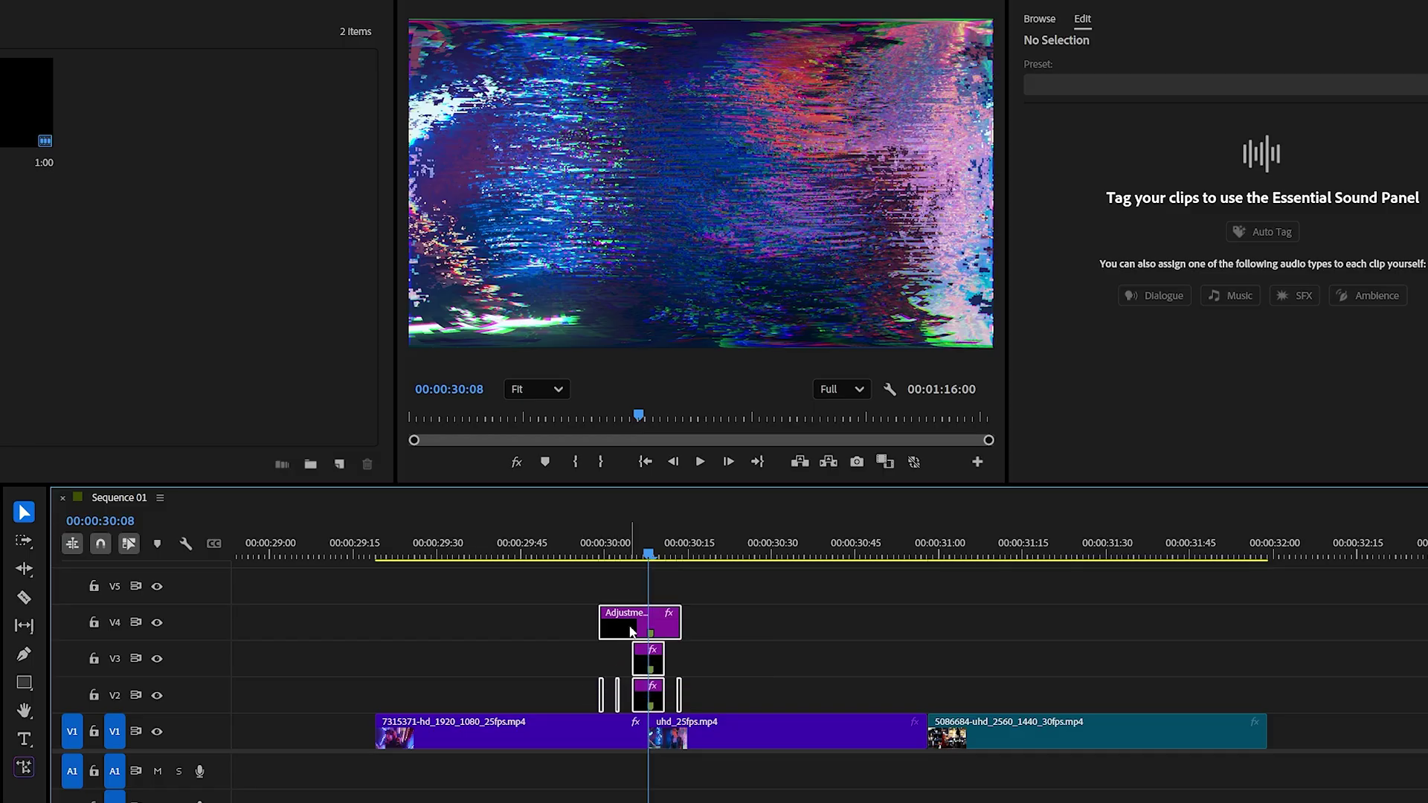
{"action": "left_click_drag", "start_coordinate": [630, 631], "coordinate": [921, 645]}
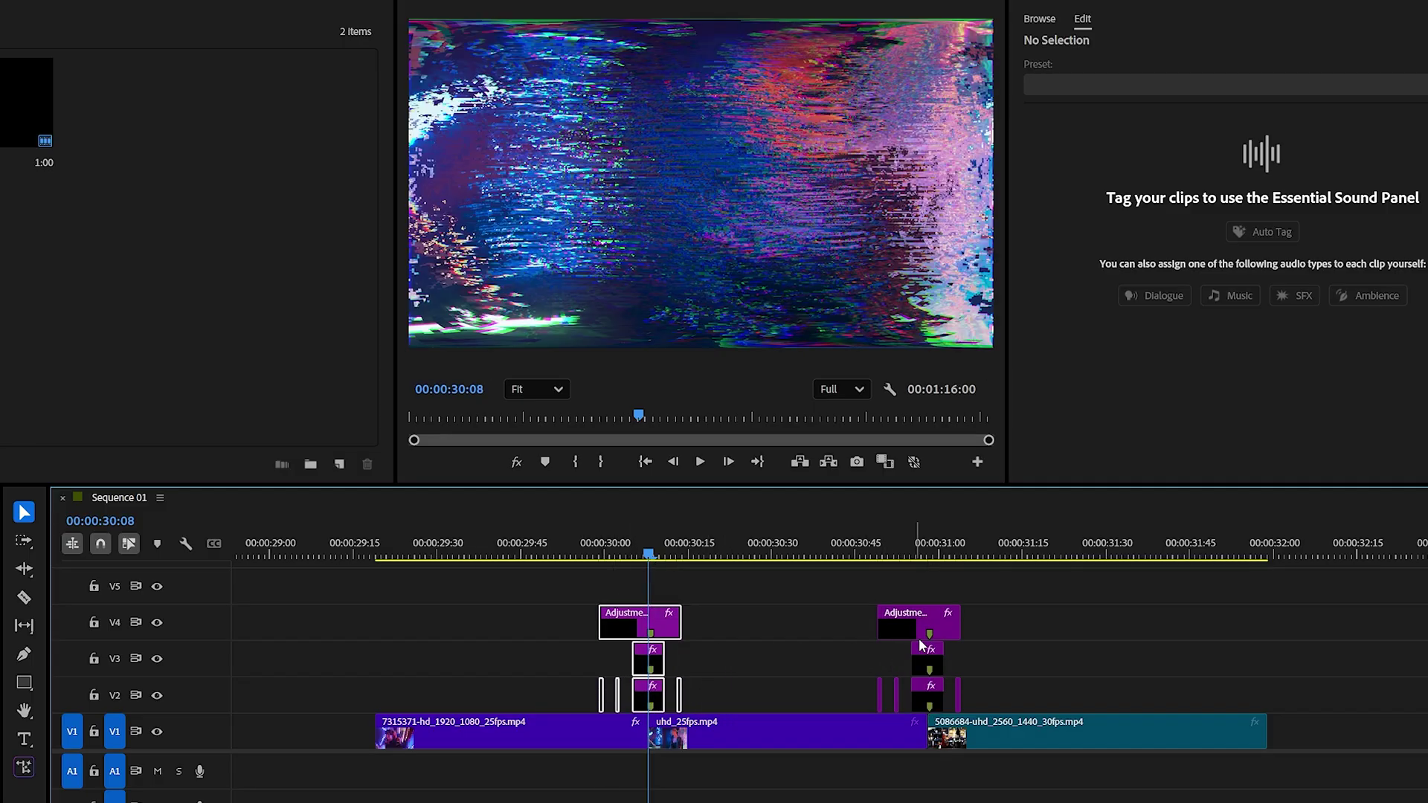
{"action": "left_click_drag", "start_coordinate": [780, 552], "coordinate": [846, 577]}
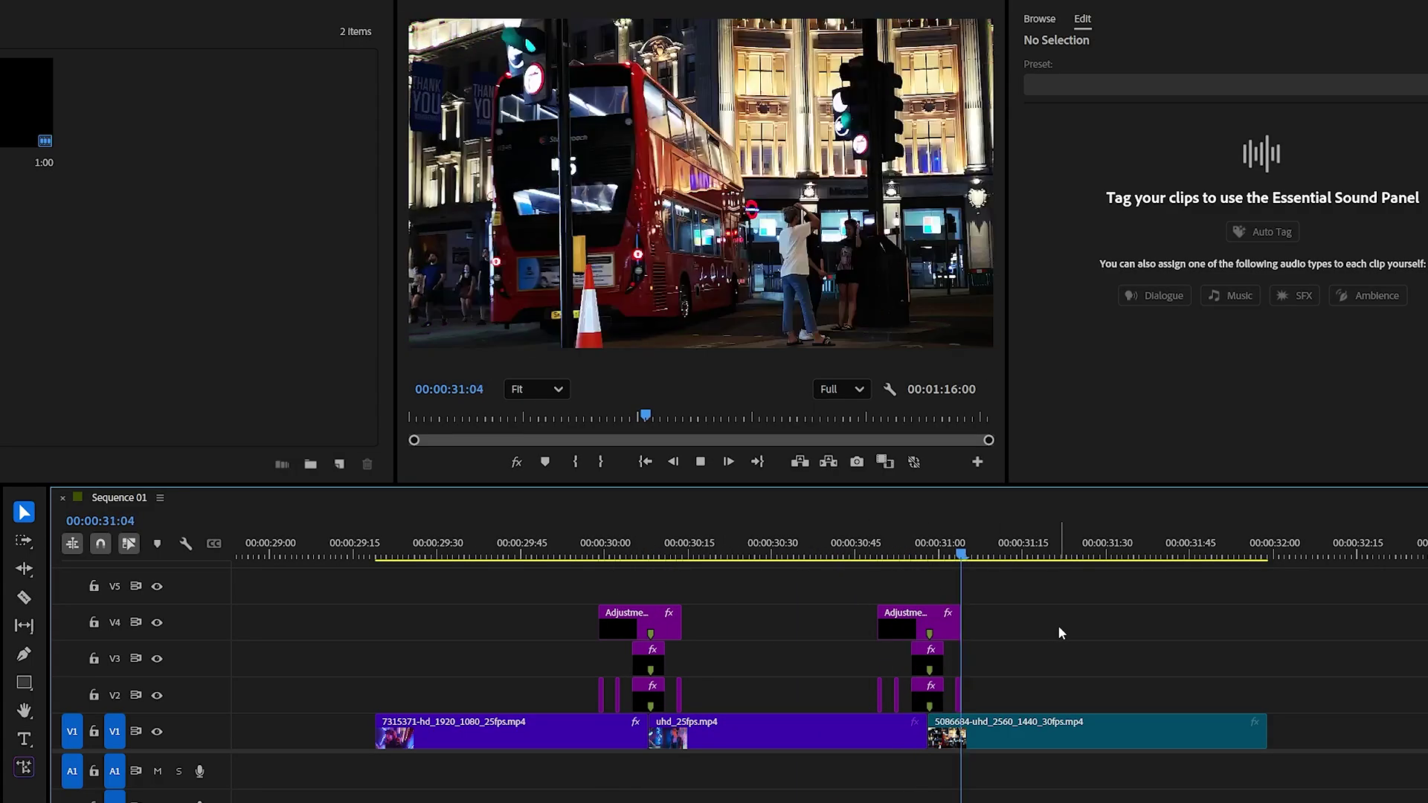
{"action": "key", "text": "space"}
{"action": "left_click_drag", "start_coordinate": [1125, 552], "coordinate": [819, 568]}
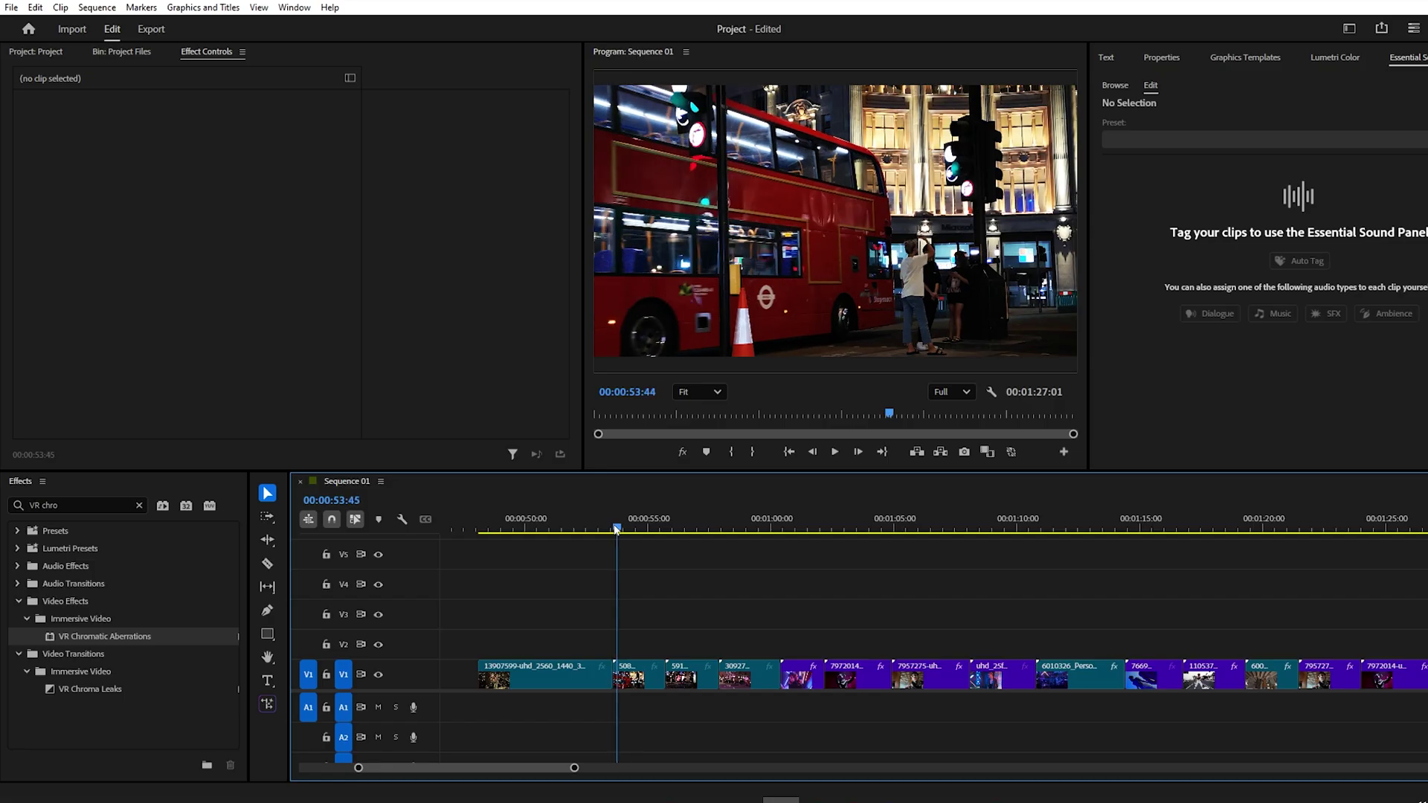
- Ripple-trim the 5086684 clip down to its first couple of frames, closing the gap
{"action": "left_click_drag", "start_coordinate": [615, 557], "coordinate": [644, 601]}
{"action": "key", "text": "Up"}
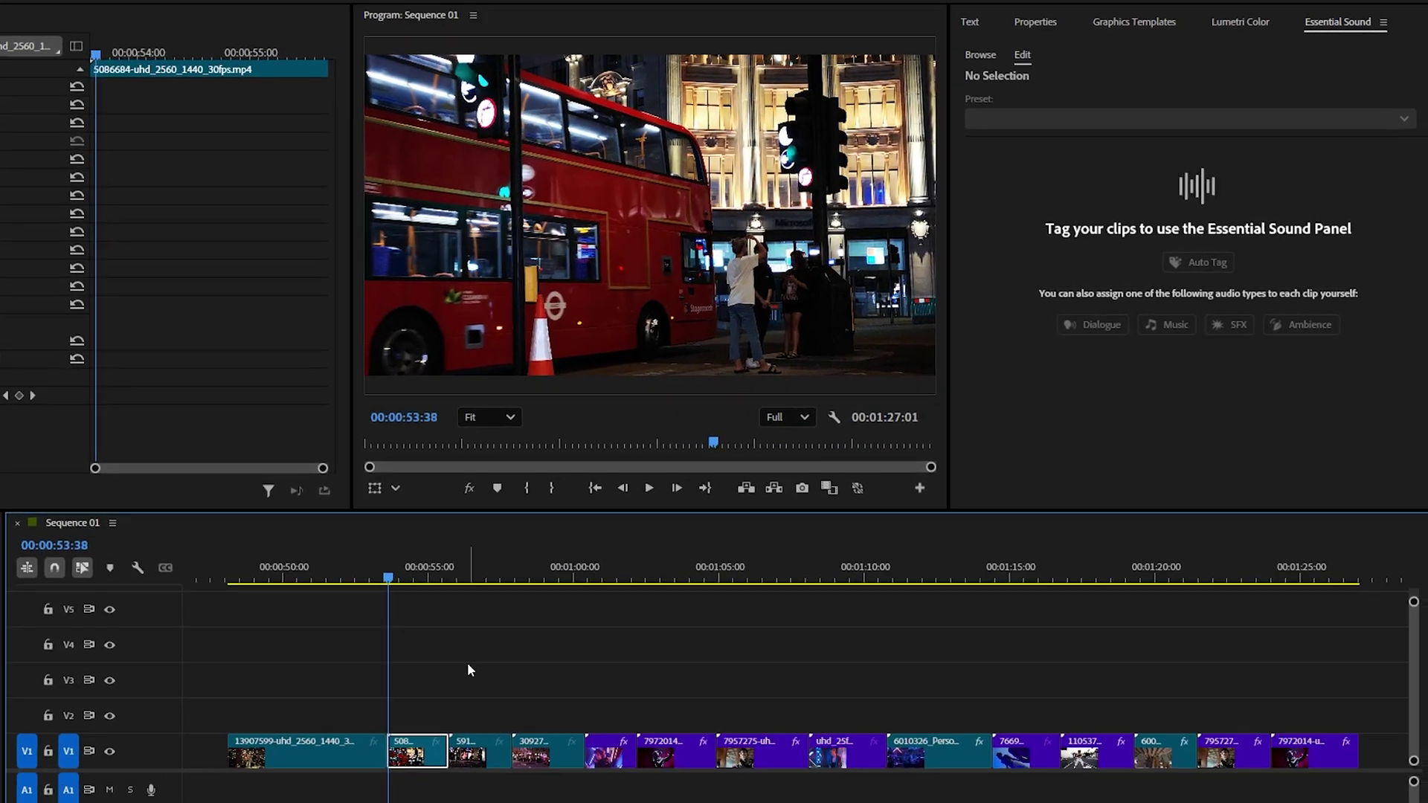
{"action": "key", "text": "Right"}
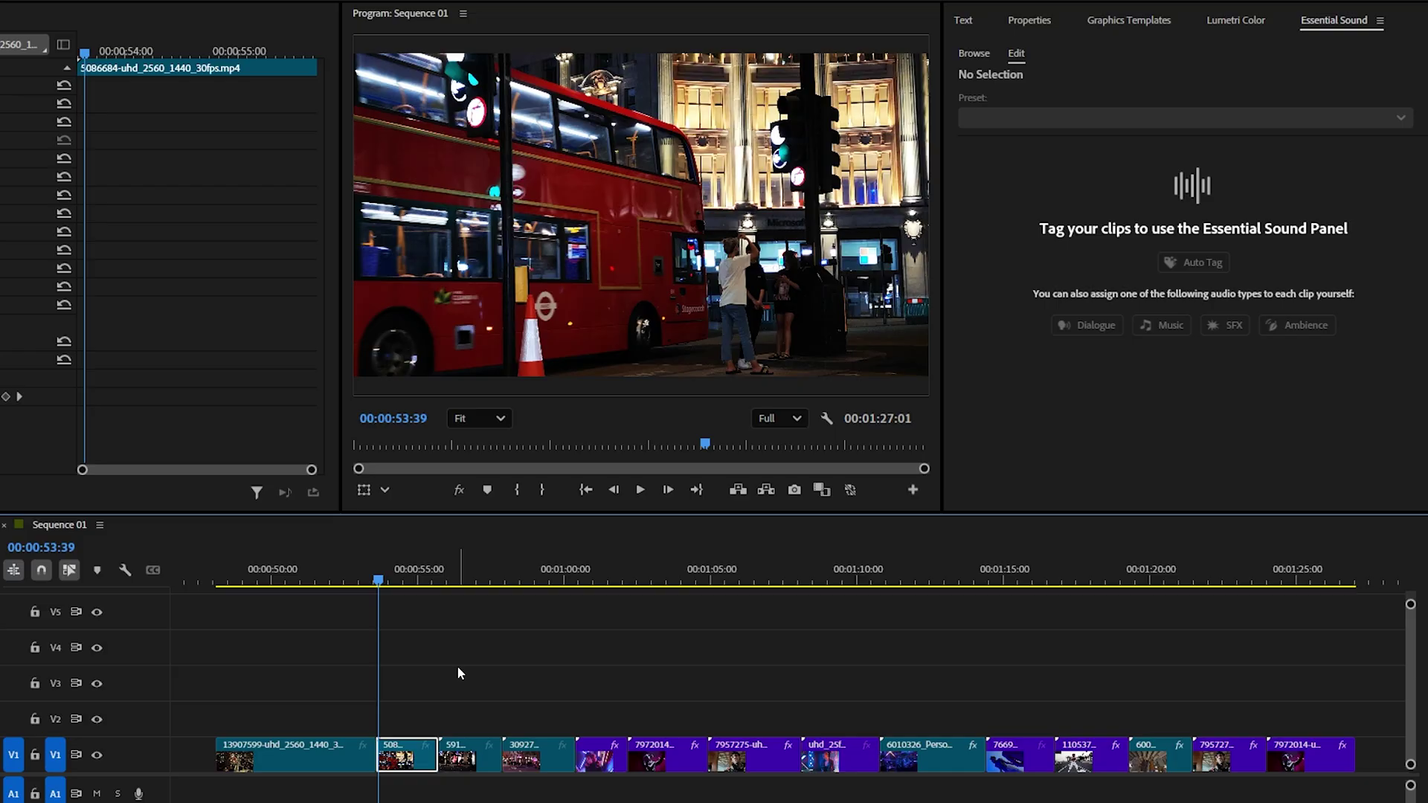
{"action": "key", "text": "Right"}
{"action": "key", "text": "Right"}
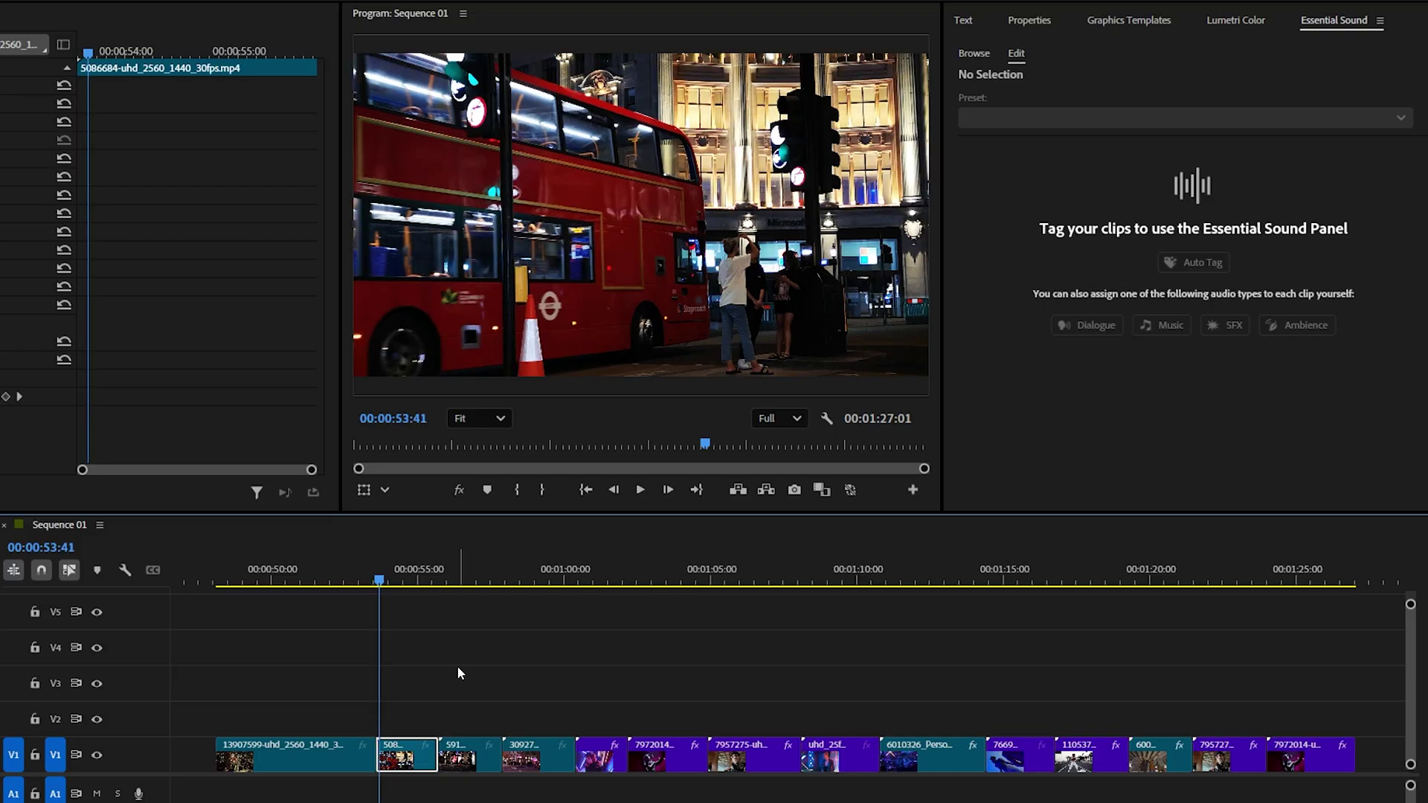
{"action": "key", "text": "shift+Delete"}
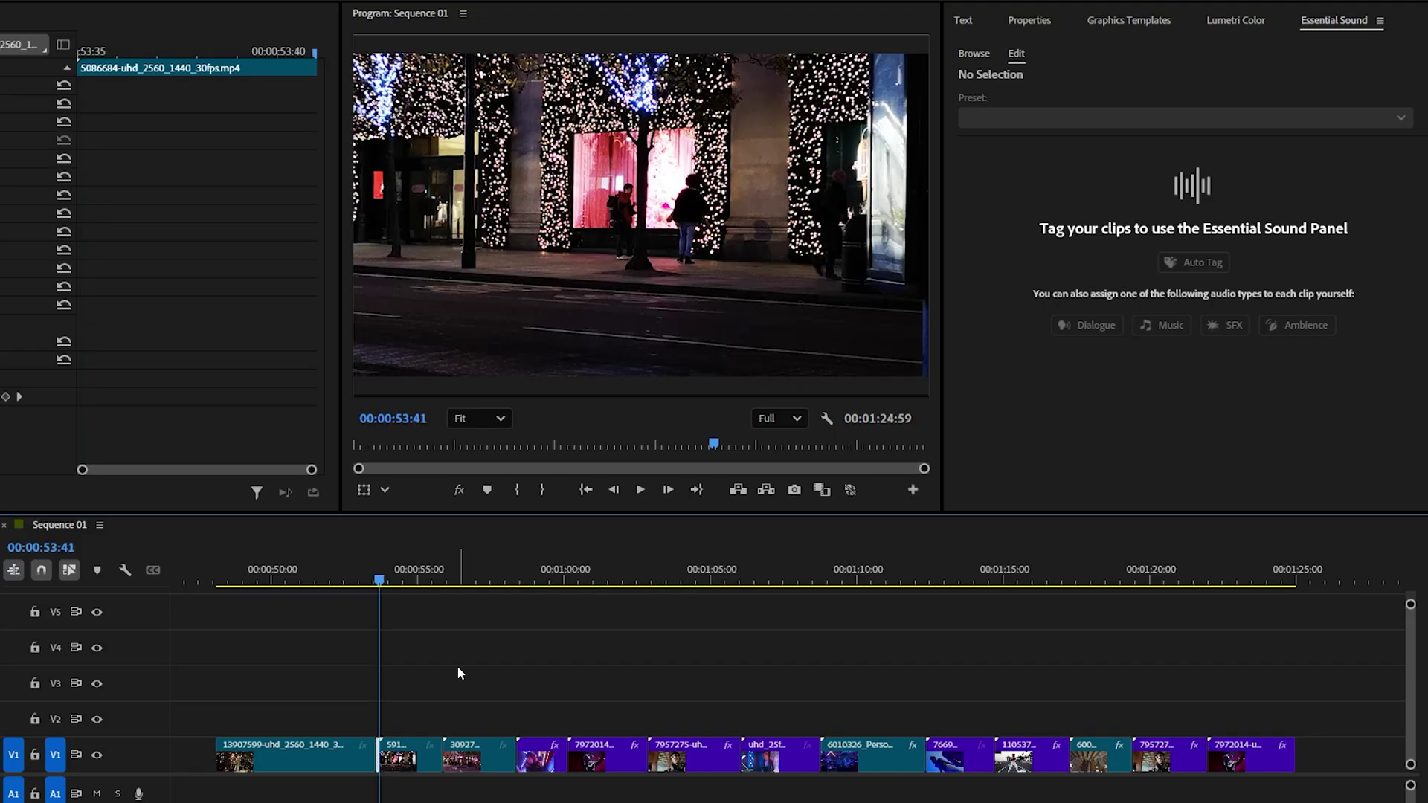
- Ripple-trim the next five clips to a few frames each and zoom the timeline in on them
{"action": "key", "text": "Right"}
{"action": "key", "text": "Right"}
{"action": "key", "text": "Right"}
{"action": "key", "text": "Right"}
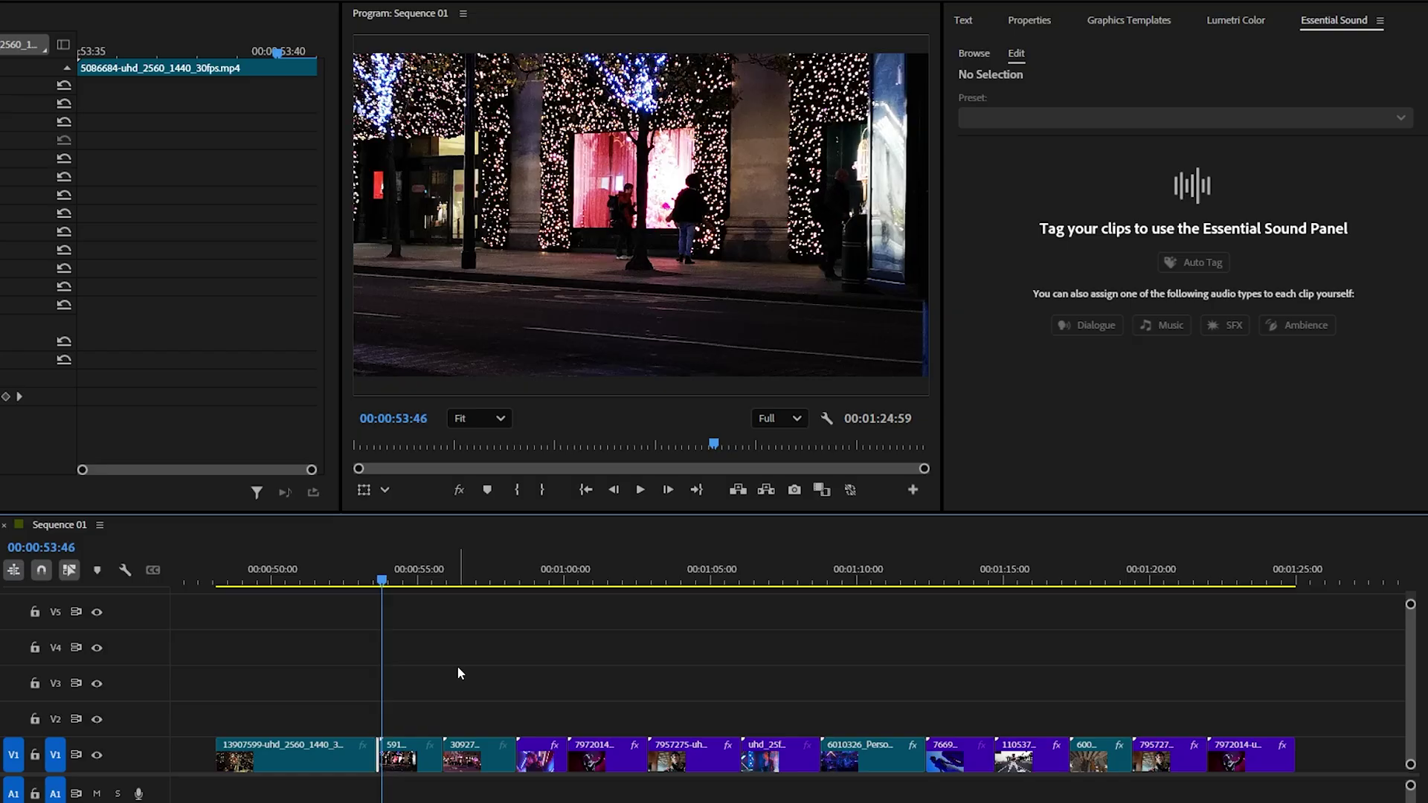
{"action": "key", "text": "shift+Delete"}
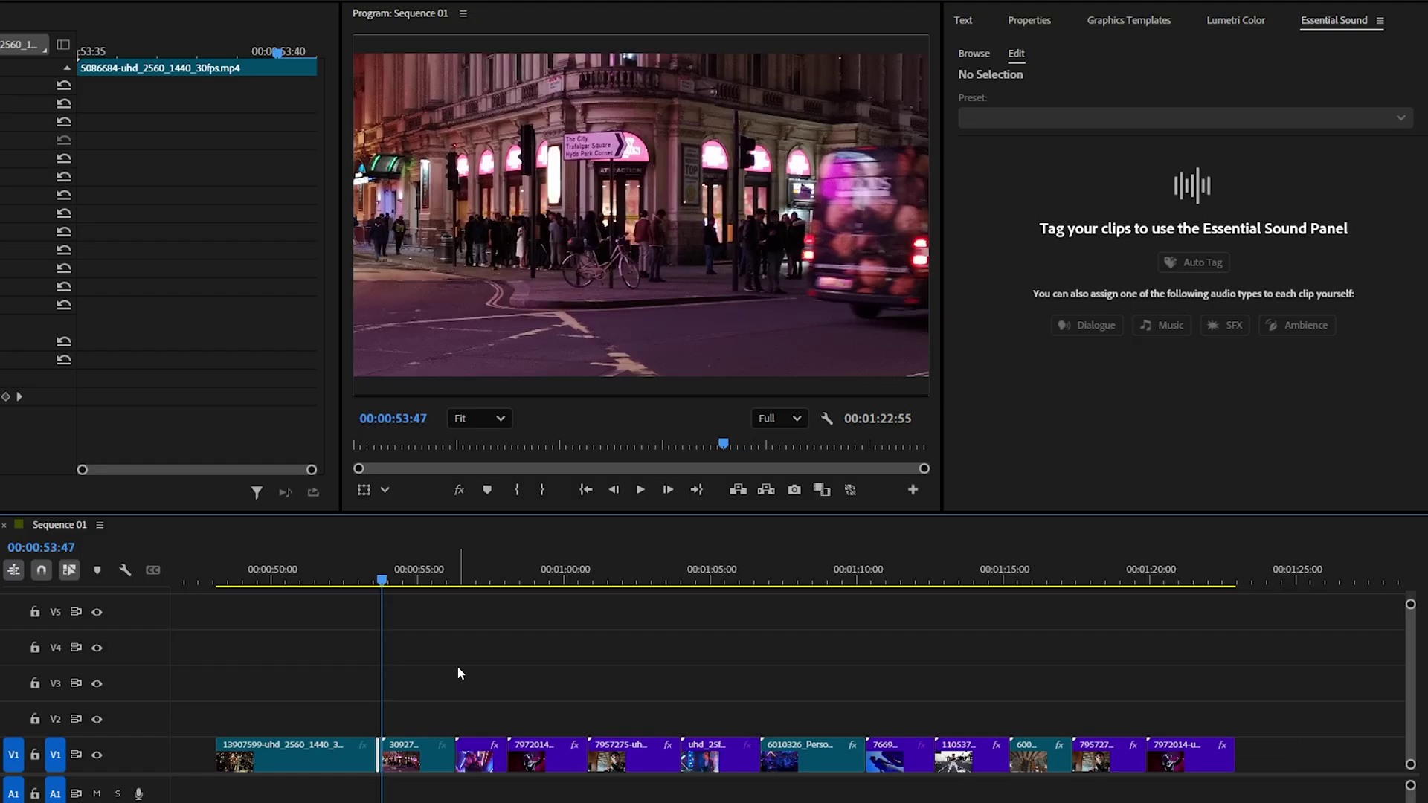
{"action": "key", "text": "Right"}
{"action": "key", "text": "Right"}
{"action": "key", "text": "Right"}
{"action": "key", "text": "Right"}
{"action": "key", "text": "Right"}
{"action": "key", "text": "Right"}
{"action": "key", "text": "shift+Delete"}
{"action": "key", "text": "shift+Delete"}
{"action": "key", "text": "Right"}
{"action": "key", "text": "Right"}
{"action": "key", "text": "Right"}
{"action": "key", "text": "Right"}
{"action": "key", "text": "Right"}
{"action": "key", "text": "Right"}
{"action": "key", "text": "shift+Delete"}
{"action": "key", "text": "Right"}
{"action": "key", "text": "Right"}
{"action": "key", "text": "Right"}
{"action": "key", "text": "Right"}
{"action": "key", "text": "Right"}
{"action": "key", "text": "Right"}
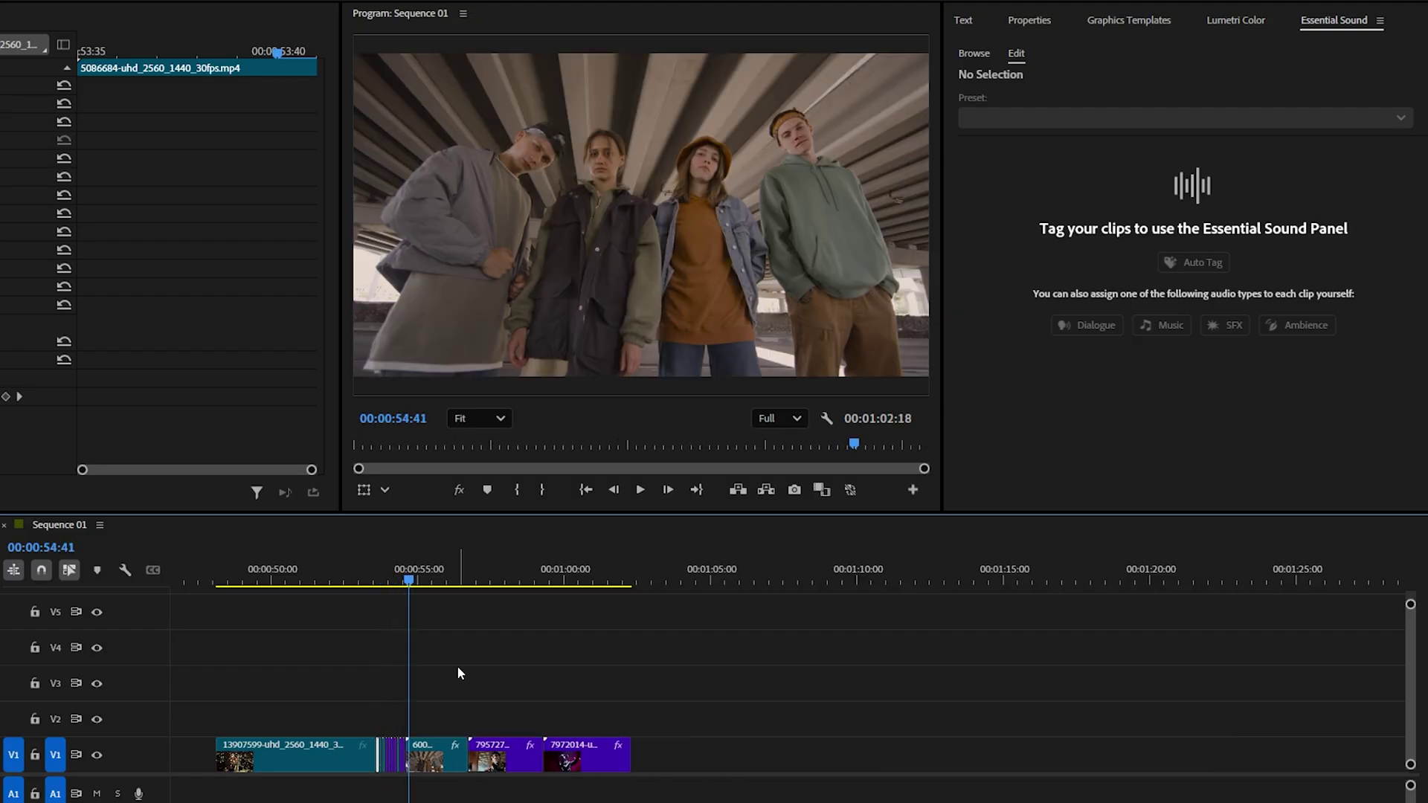
{"action": "key", "text": "shift+Delete"}
{"action": "key", "text": "Right"}
{"action": "key", "text": "Right"}
{"action": "key", "text": "Right"}
{"action": "key", "text": "Right"}
{"action": "key", "text": "Right"}
{"action": "key", "text": "Right"}
{"action": "key", "text": "shift+Delete"}
{"action": "key", "text": "equal"}
{"action": "key", "text": "equal"}
{"action": "key", "text": "equal"}
{"action": "key", "text": "equal"}
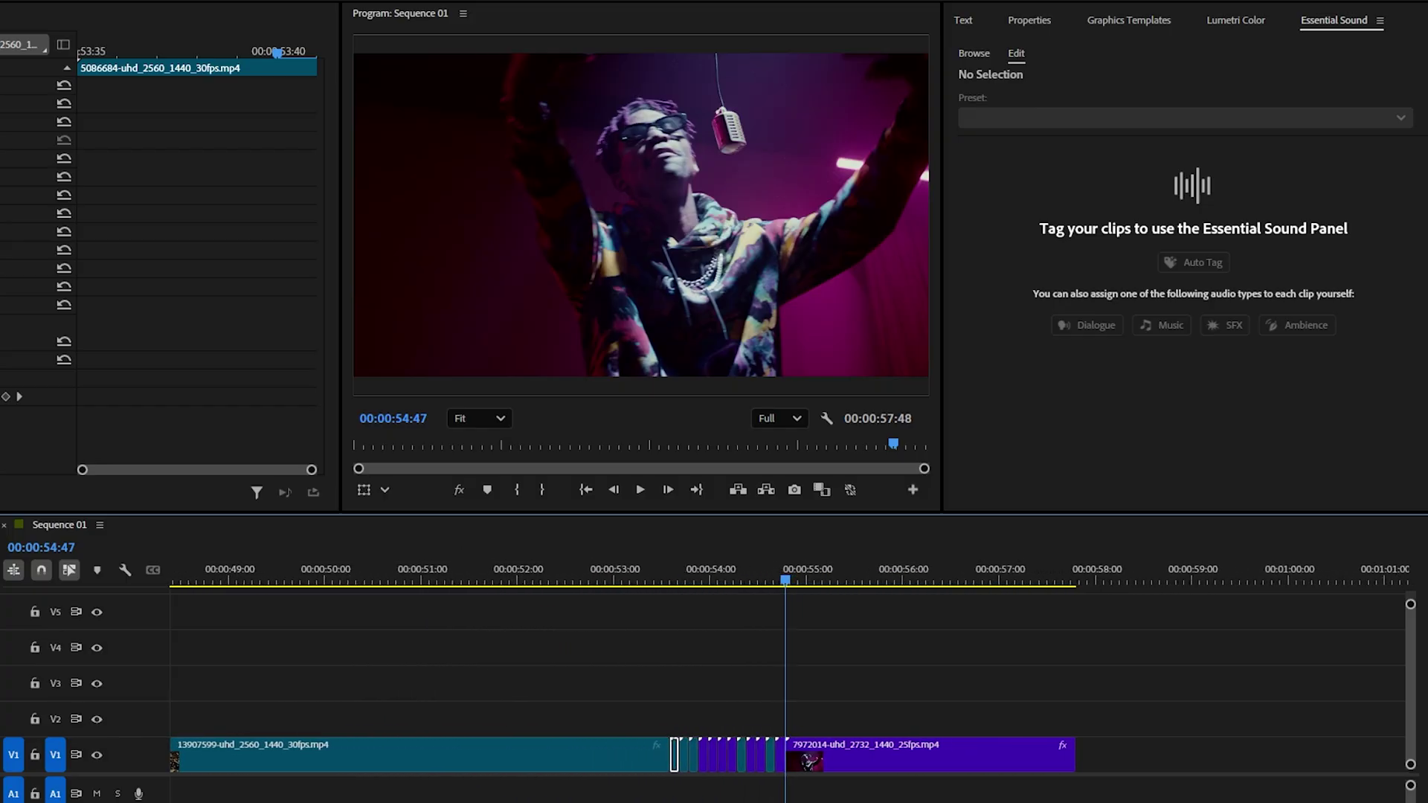
{"action": "key", "text": "Up"}
{"action": "key", "text": "Up"}
{"action": "key", "text": "Up"}
{"action": "key", "text": "Up"}
{"action": "key", "text": "Up"}
{"action": "key", "text": "Up"}
{"action": "key", "text": "Up"}
{"action": "key", "text": "Up"}
{"action": "key", "text": "Up"}
{"action": "key", "text": "Up"}
{"action": "key", "text": "Up"}
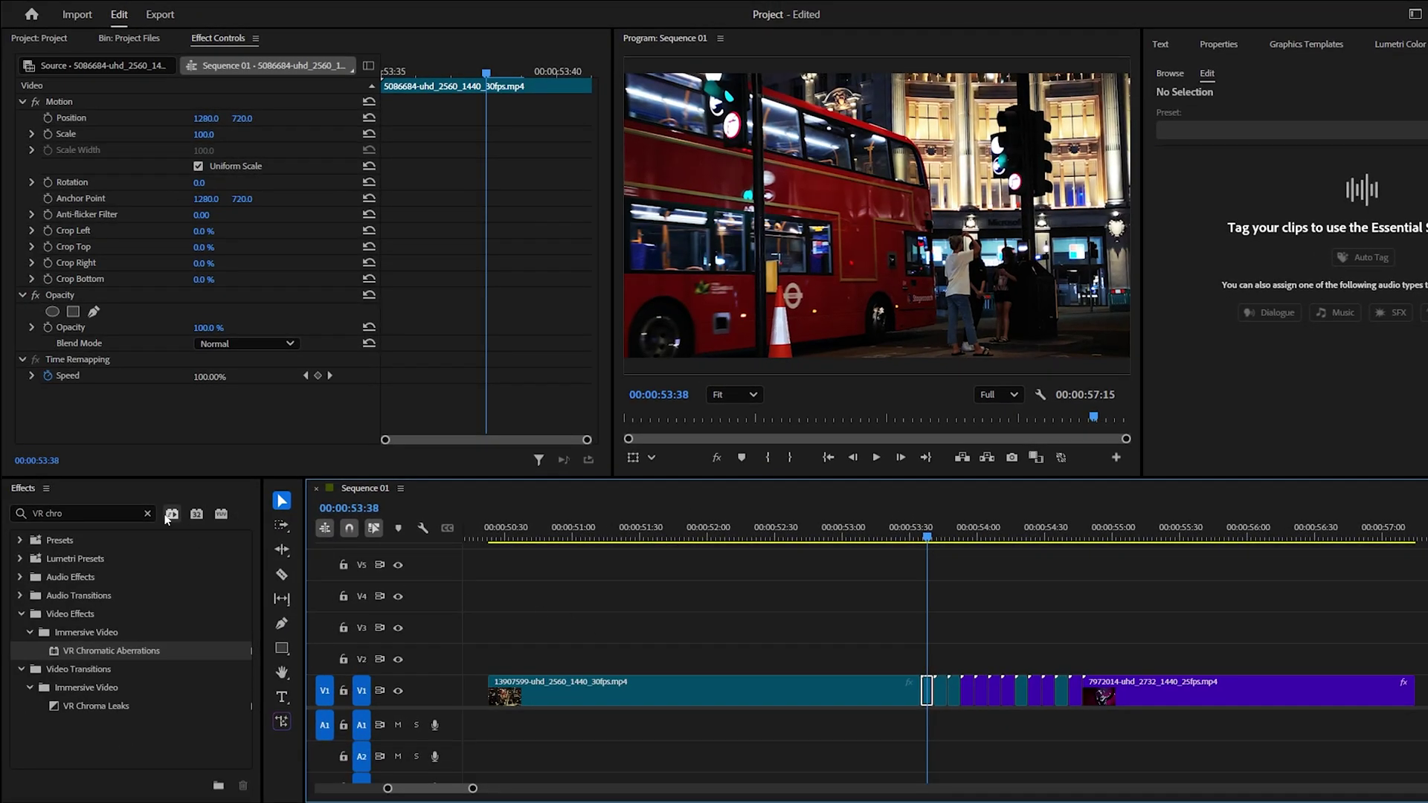
- Apply the Transform effect to the 5086684 clip
{"action": "key", "text": "shift+7"}
{"action": "type", "text": "transfor"}
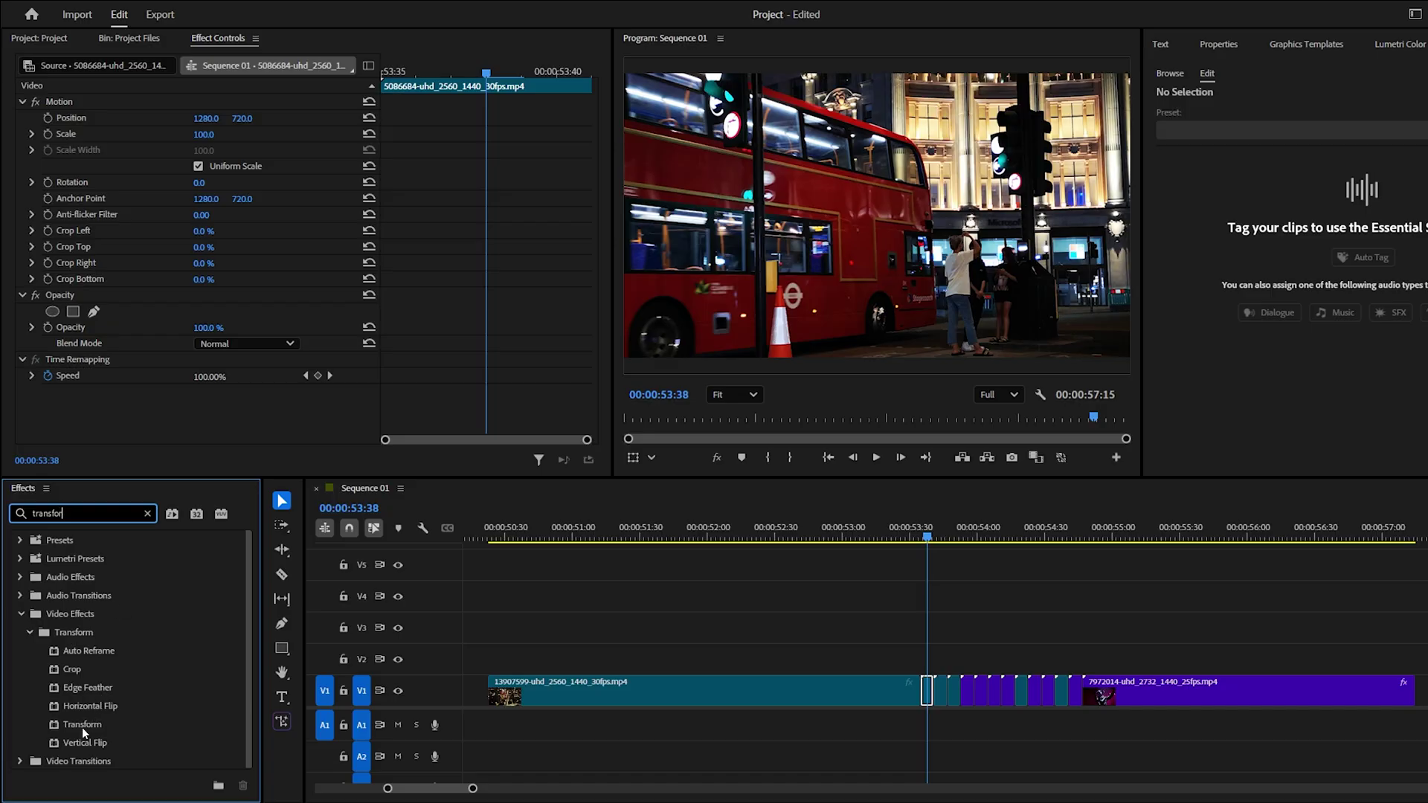
{"action": "left_click_drag", "start_coordinate": [83, 732], "coordinate": [930, 694]}
{"action": "scroll", "coordinate": [338, 265], "scroll_direction": "down", "scroll_amount": 2}
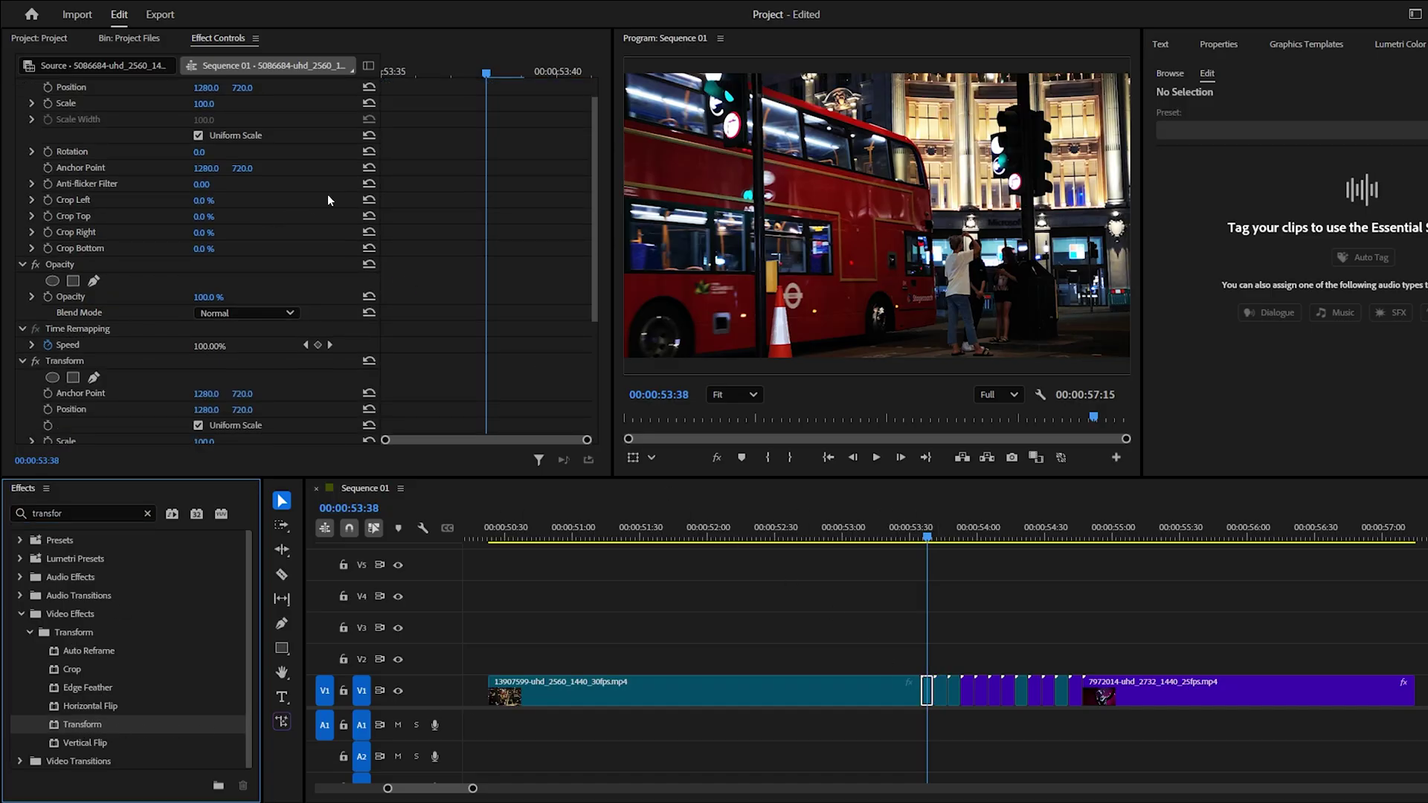
{"action": "left_click_drag", "start_coordinate": [485, 74], "coordinate": [383, 77]}
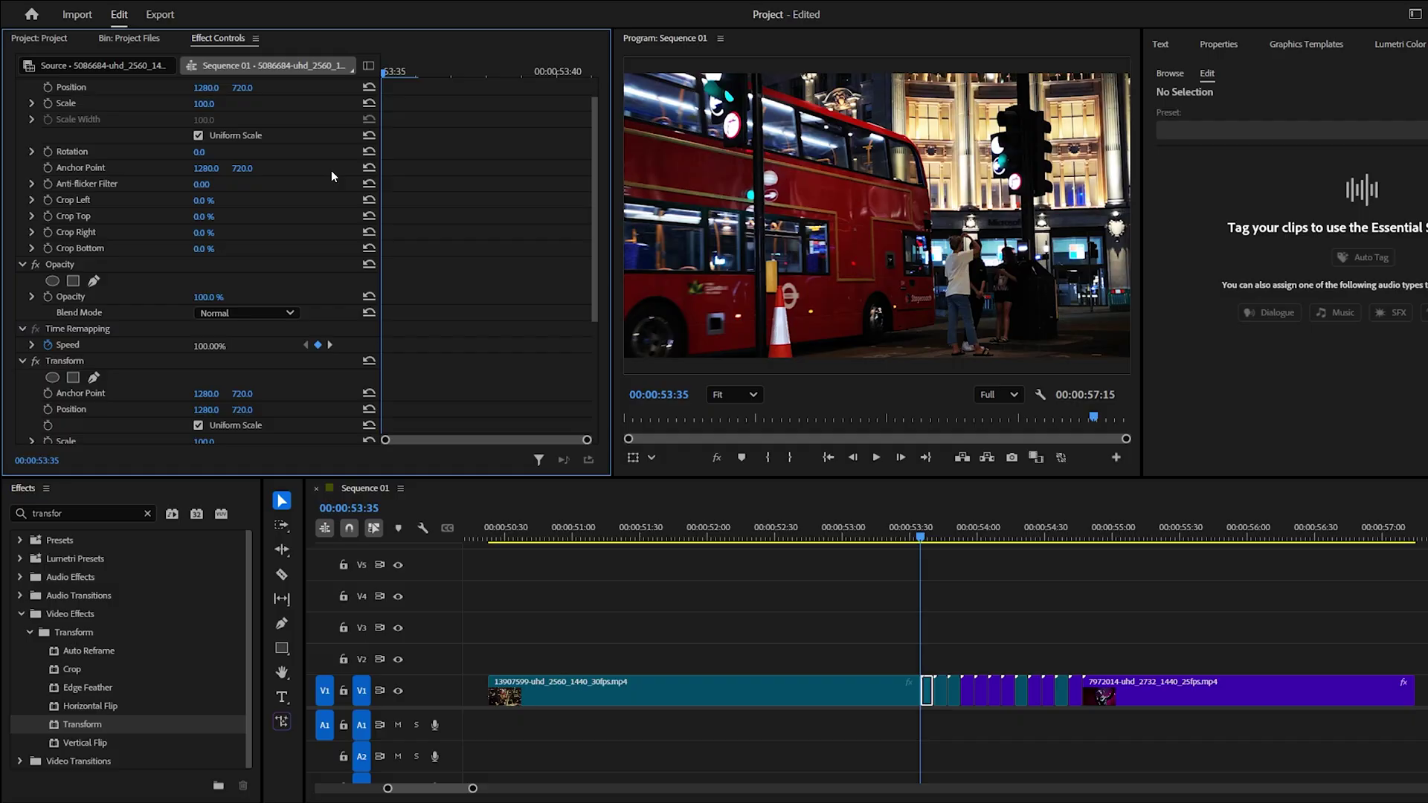
{"action": "scroll", "coordinate": [321, 189], "scroll_direction": "down", "scroll_amount": 4}
{"action": "scroll", "coordinate": [252, 201], "scroll_direction": "down", "scroll_amount": 5}
- Keyframe Transform Scale at 200, returning to 100 a few frames later
{"action": "left_click", "coordinate": [47, 304]}
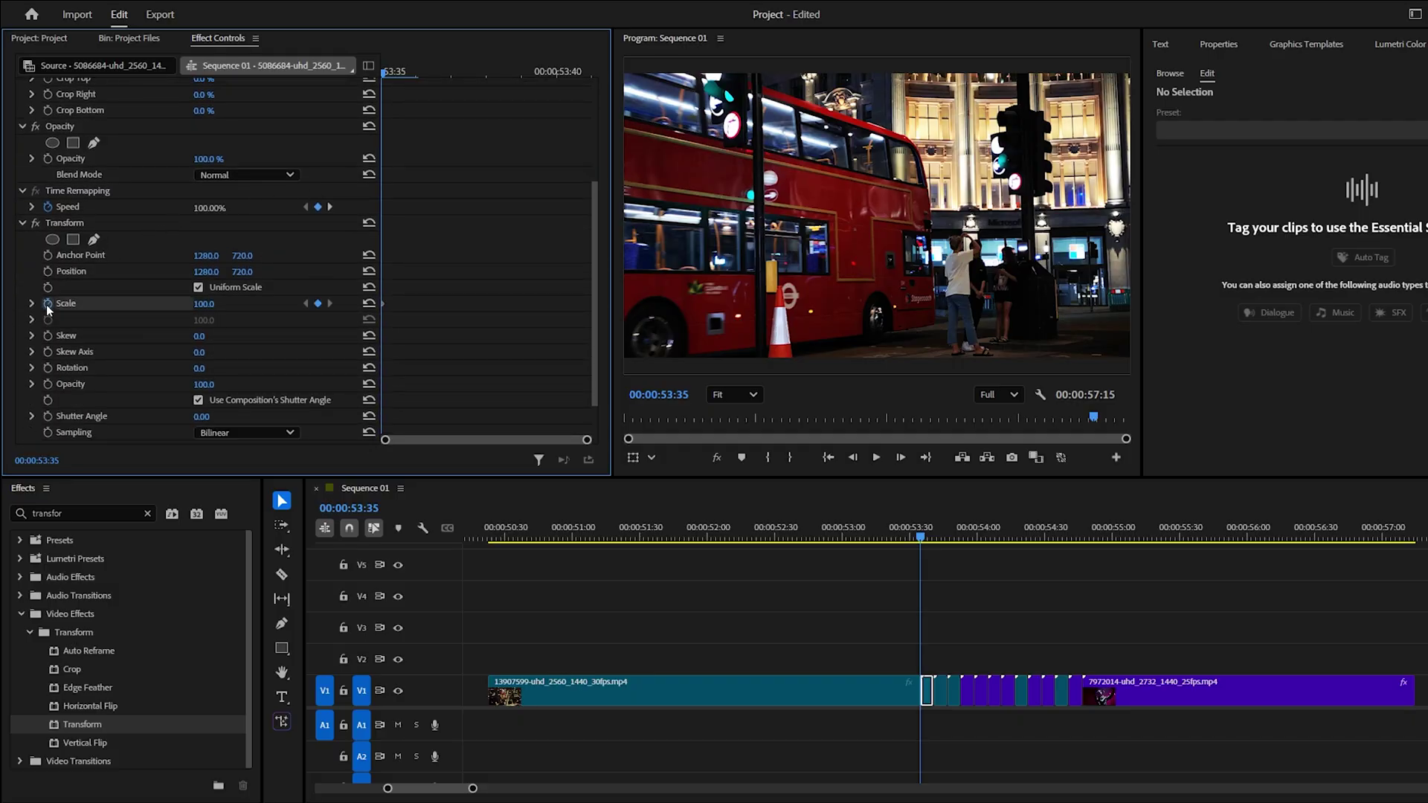
{"action": "left_click", "coordinate": [214, 302]}
{"action": "type", "text": "200"}
{"action": "key", "text": "Return"}
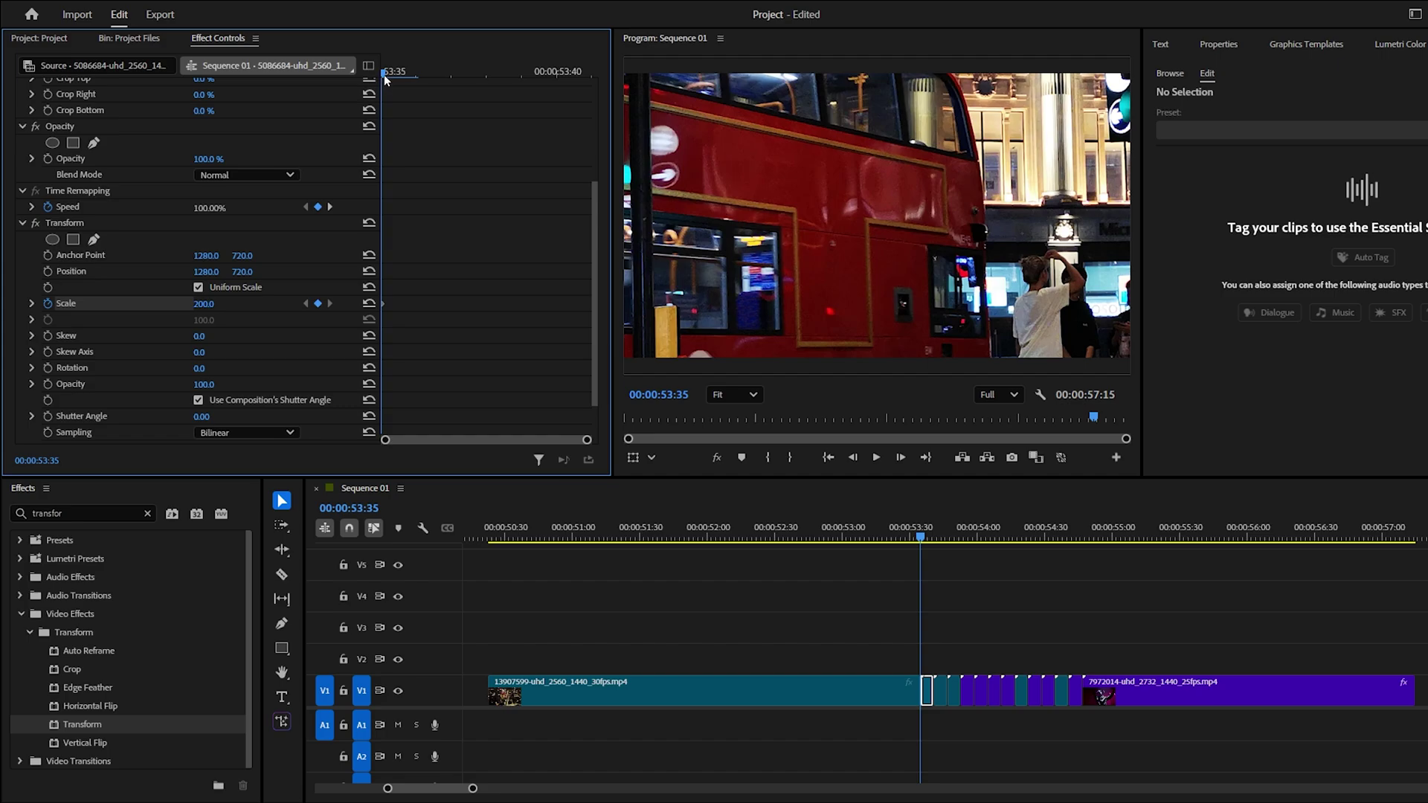
{"action": "left_click_drag", "start_coordinate": [385, 80], "coordinate": [581, 81]}
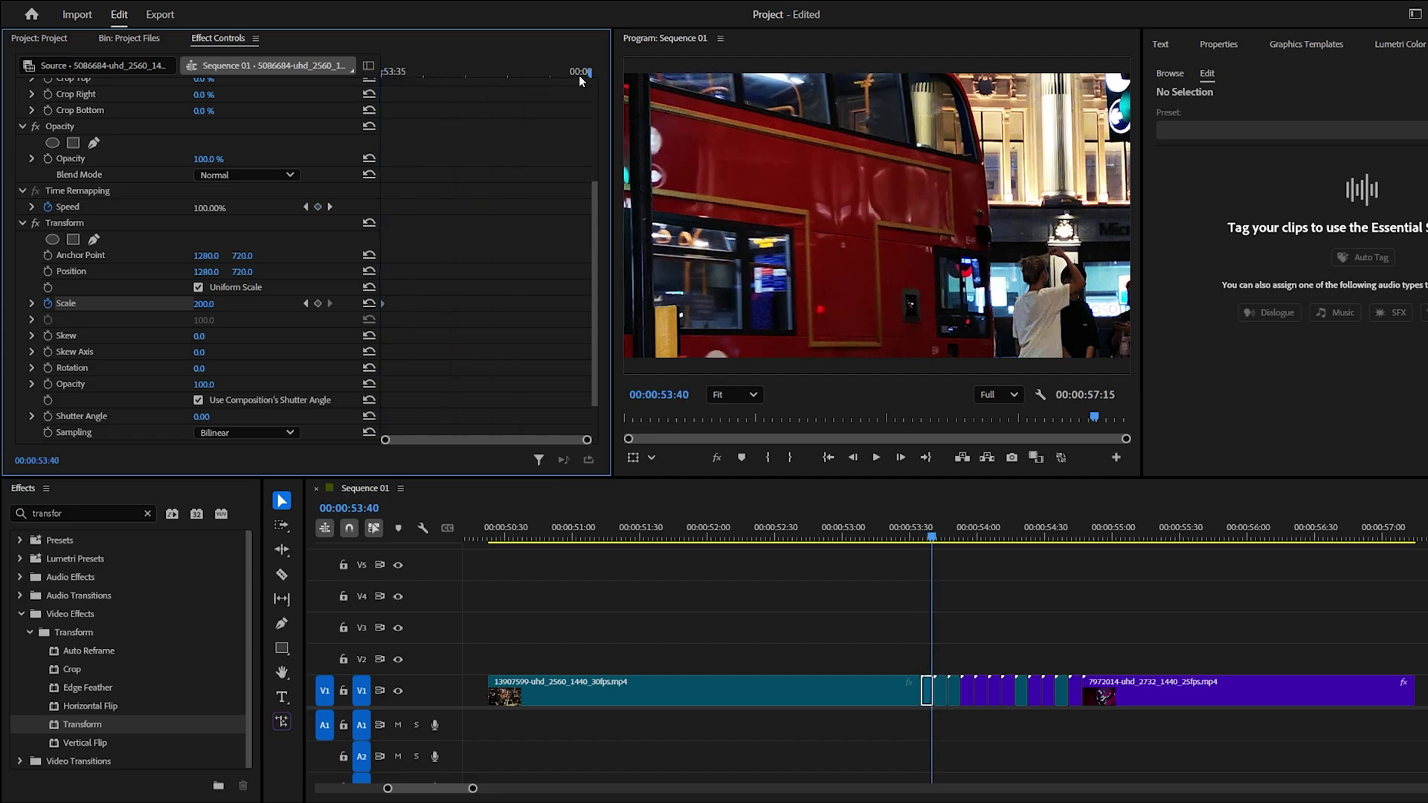
{"action": "left_click", "coordinate": [369, 304]}
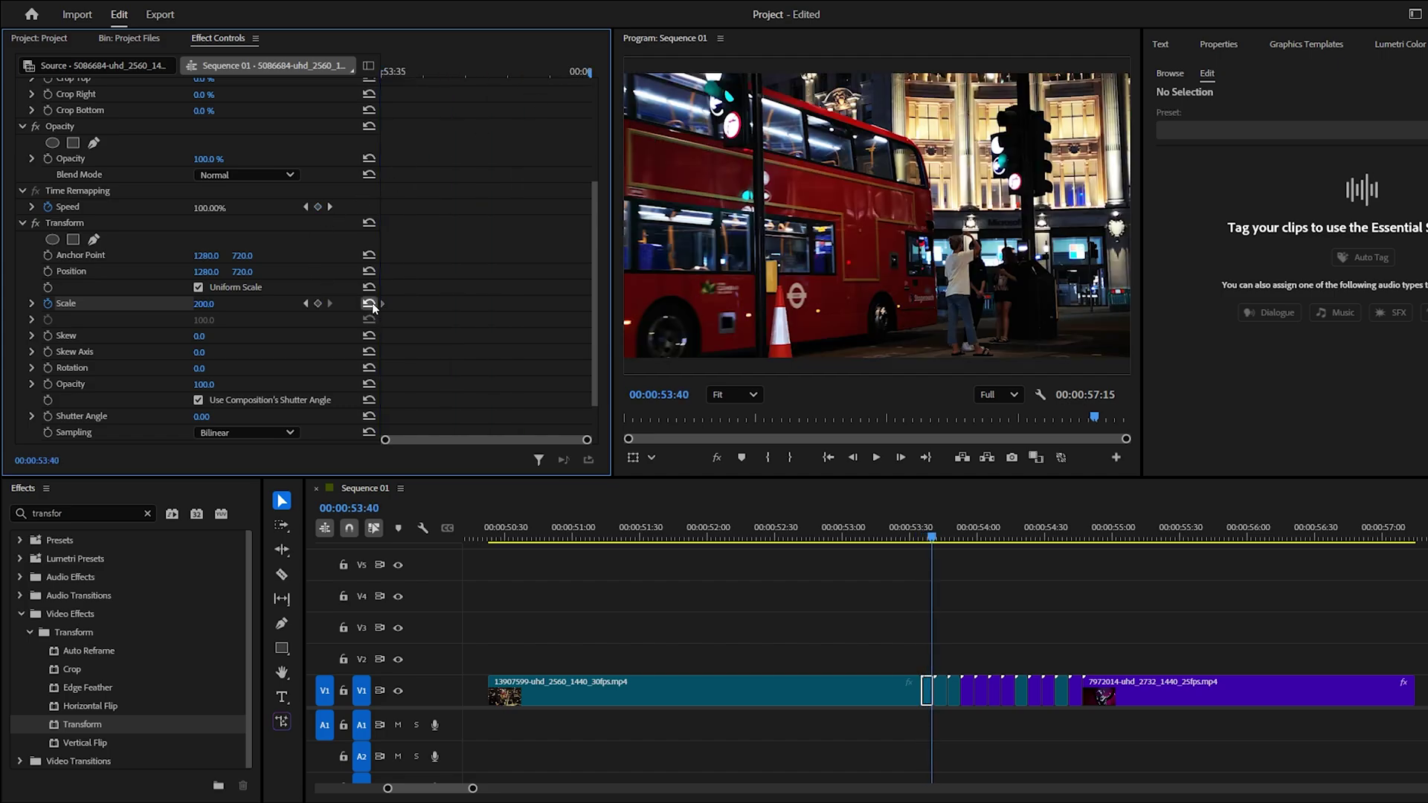
- Ease In the second Scale keyframe and Ease Out the first
{"action": "right_click", "coordinate": [591, 305]}
{"action": "left_click", "coordinate": [620, 499]}
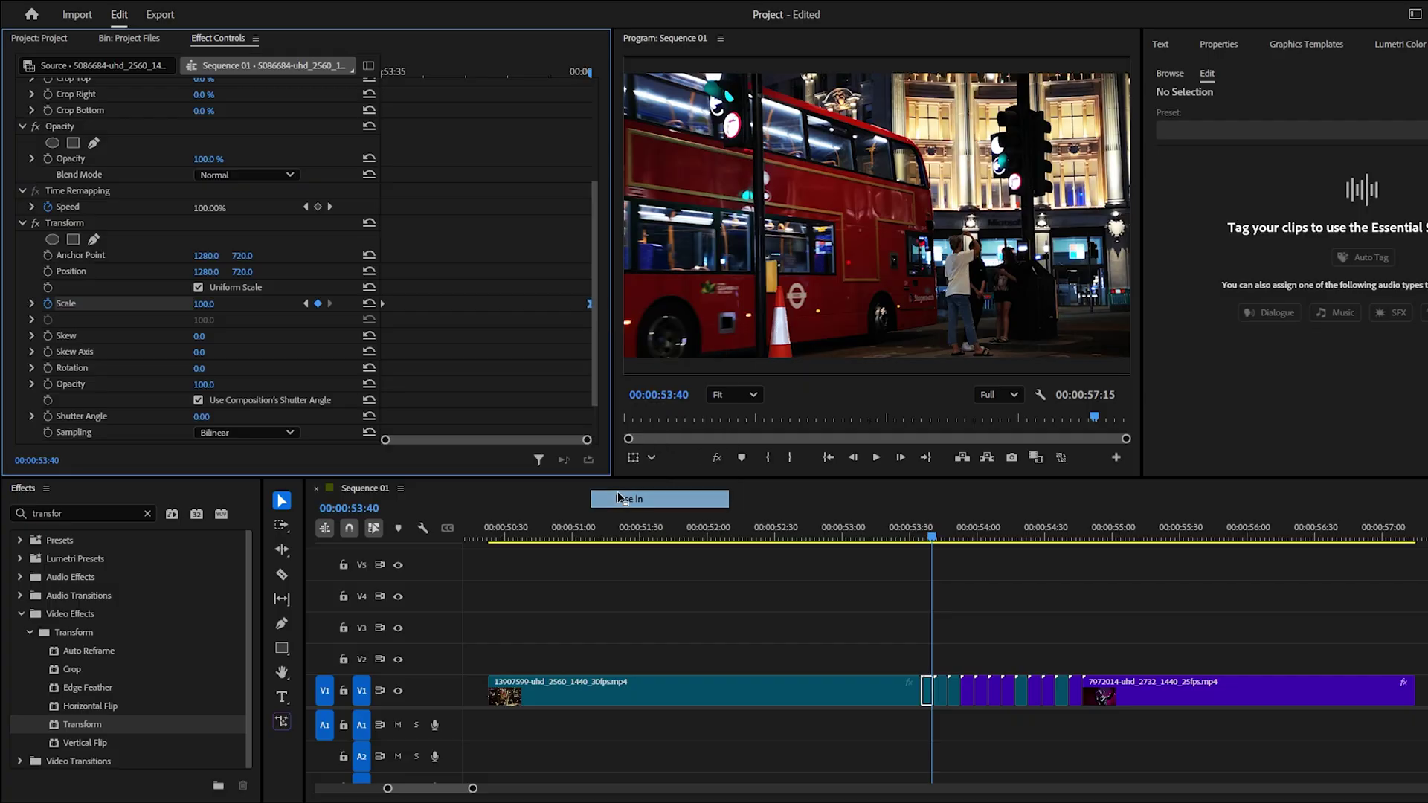
{"action": "right_click", "coordinate": [389, 306]}
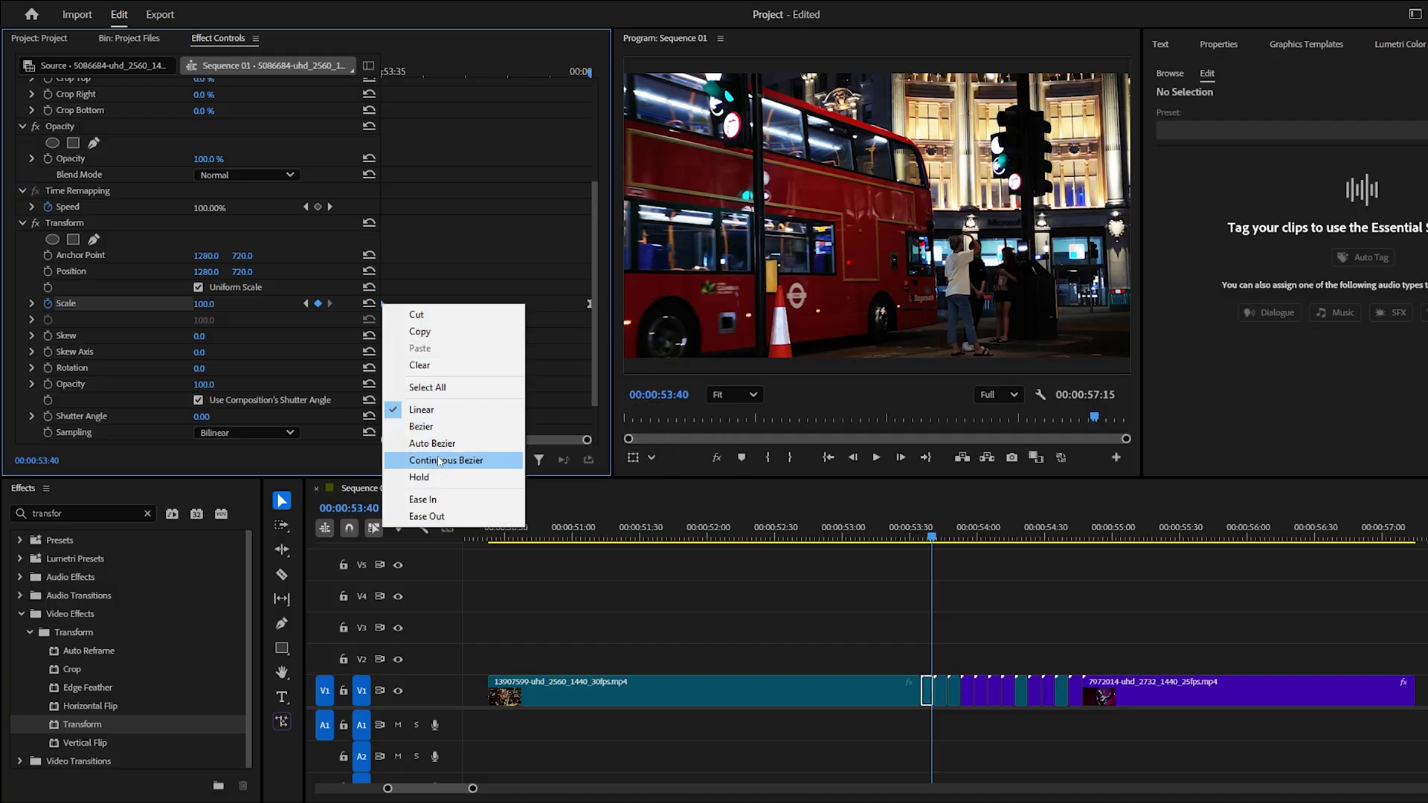
{"action": "left_click", "coordinate": [405, 511]}
- Give Transform its own 360 shutter angle and preview the eased zoom
{"action": "scroll", "coordinate": [308, 358], "scroll_direction": "down", "scroll_amount": 2}
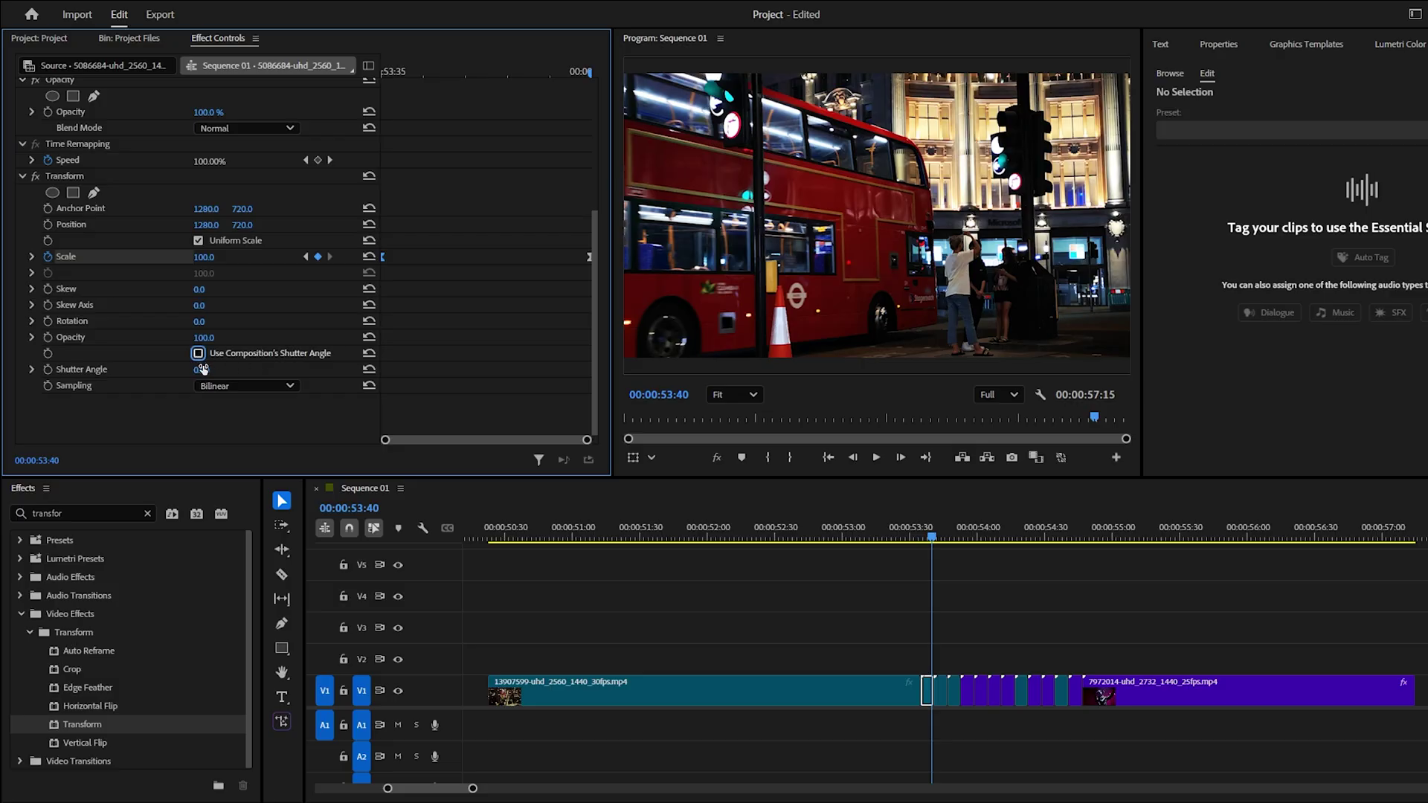
{"action": "left_click", "coordinate": [212, 369]}
{"action": "left_click_drag", "start_coordinate": [385, 73], "coordinate": [585, 115]}
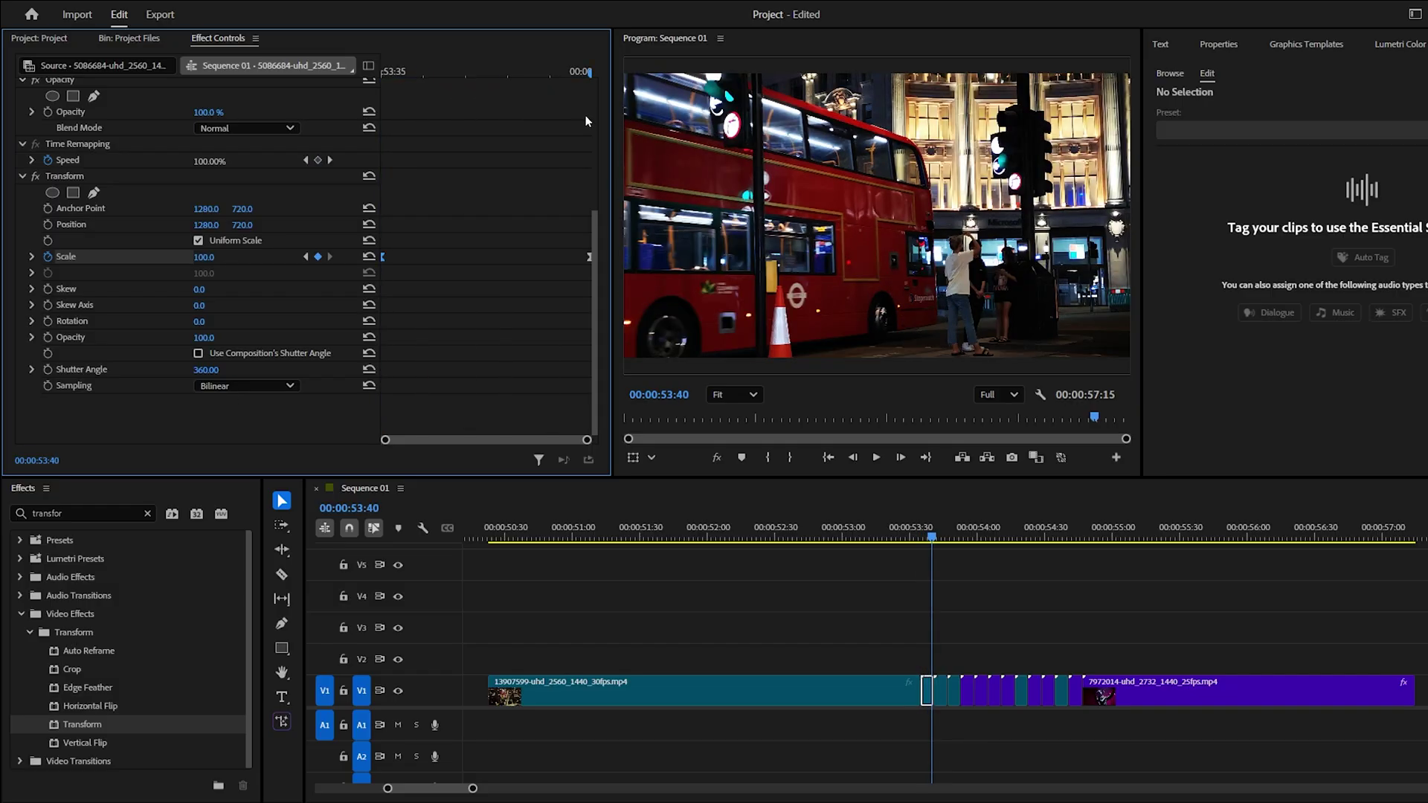
{"action": "scroll", "coordinate": [110, 369], "scroll_direction": "up", "scroll_amount": 5}
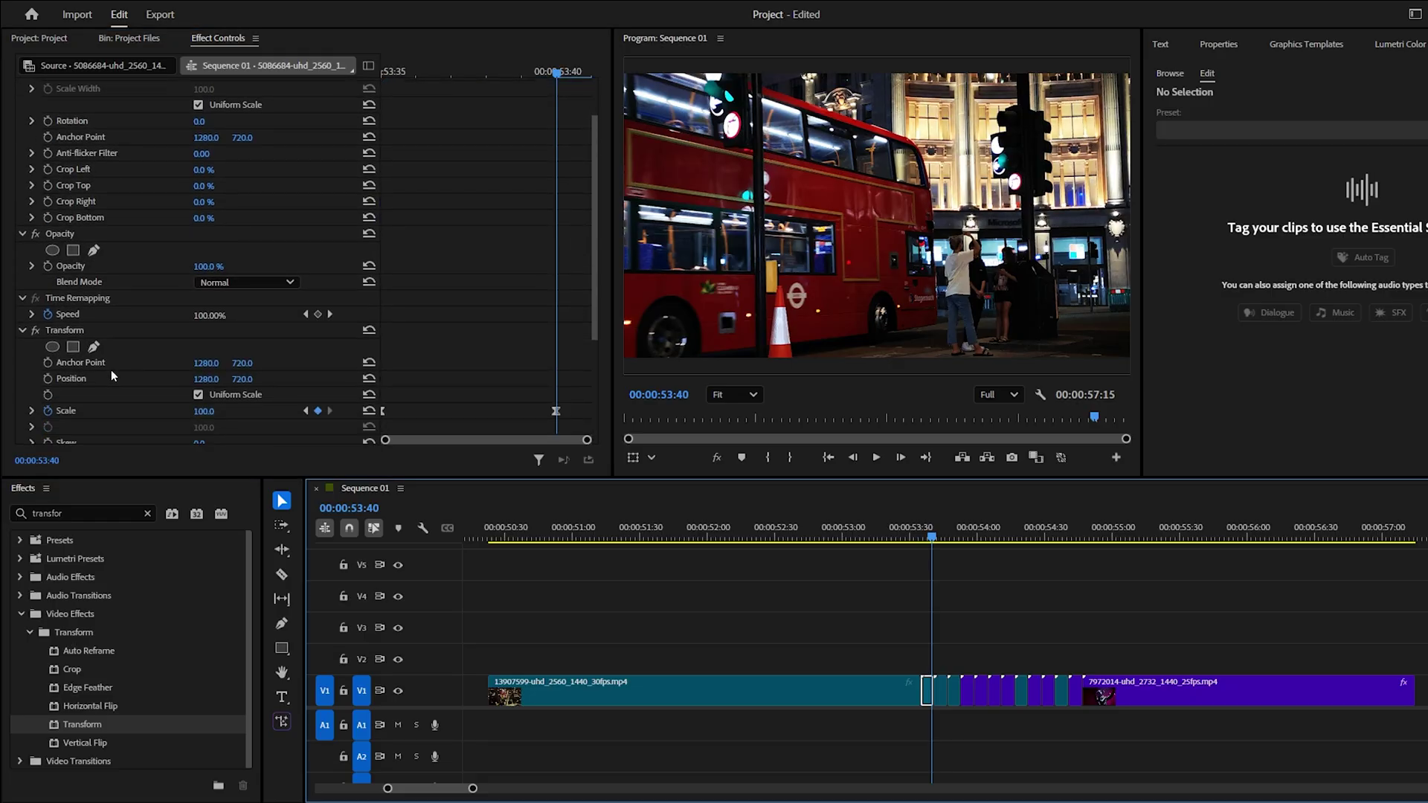
{"action": "scroll", "coordinate": [108, 368], "scroll_direction": "down", "scroll_amount": 4}
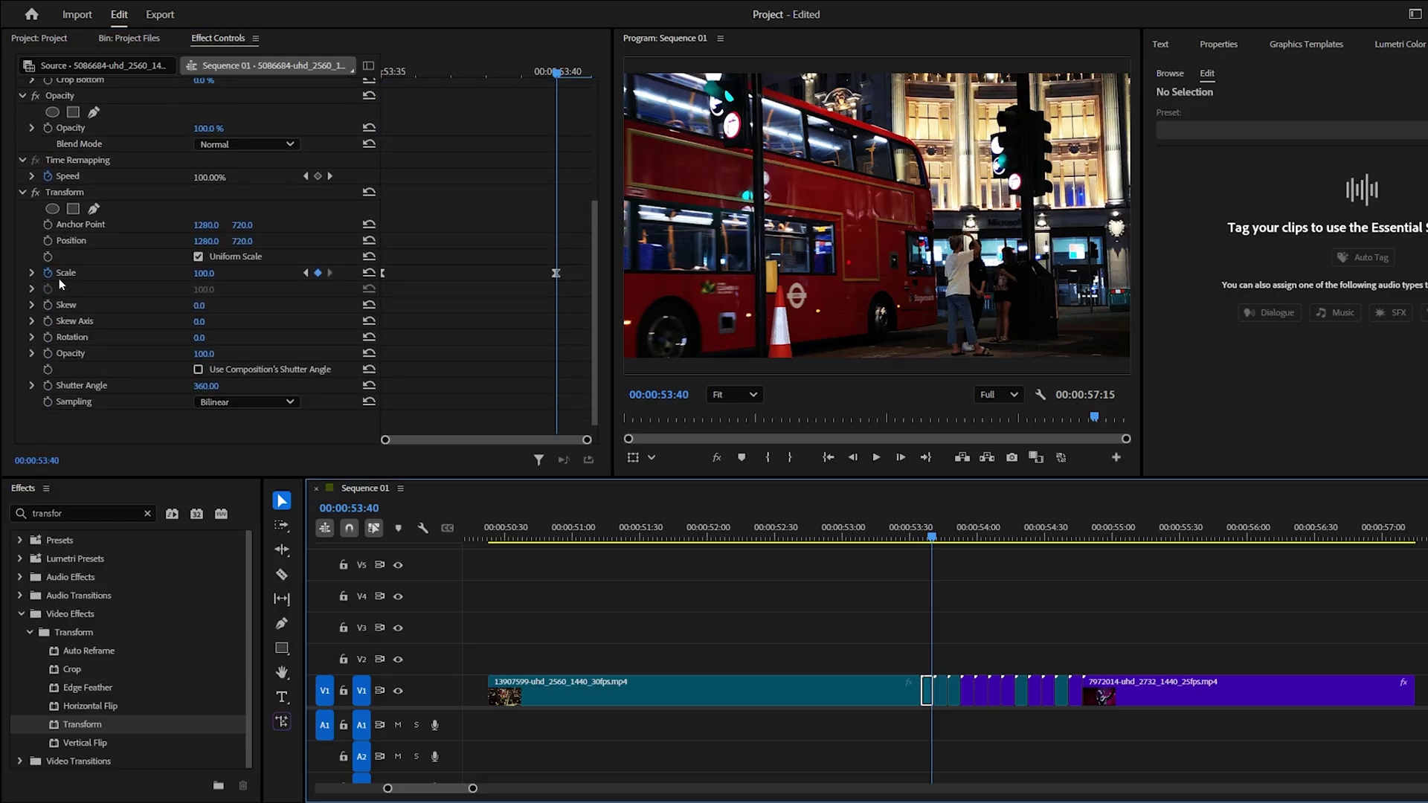
{"action": "right_click", "coordinate": [57, 189]}
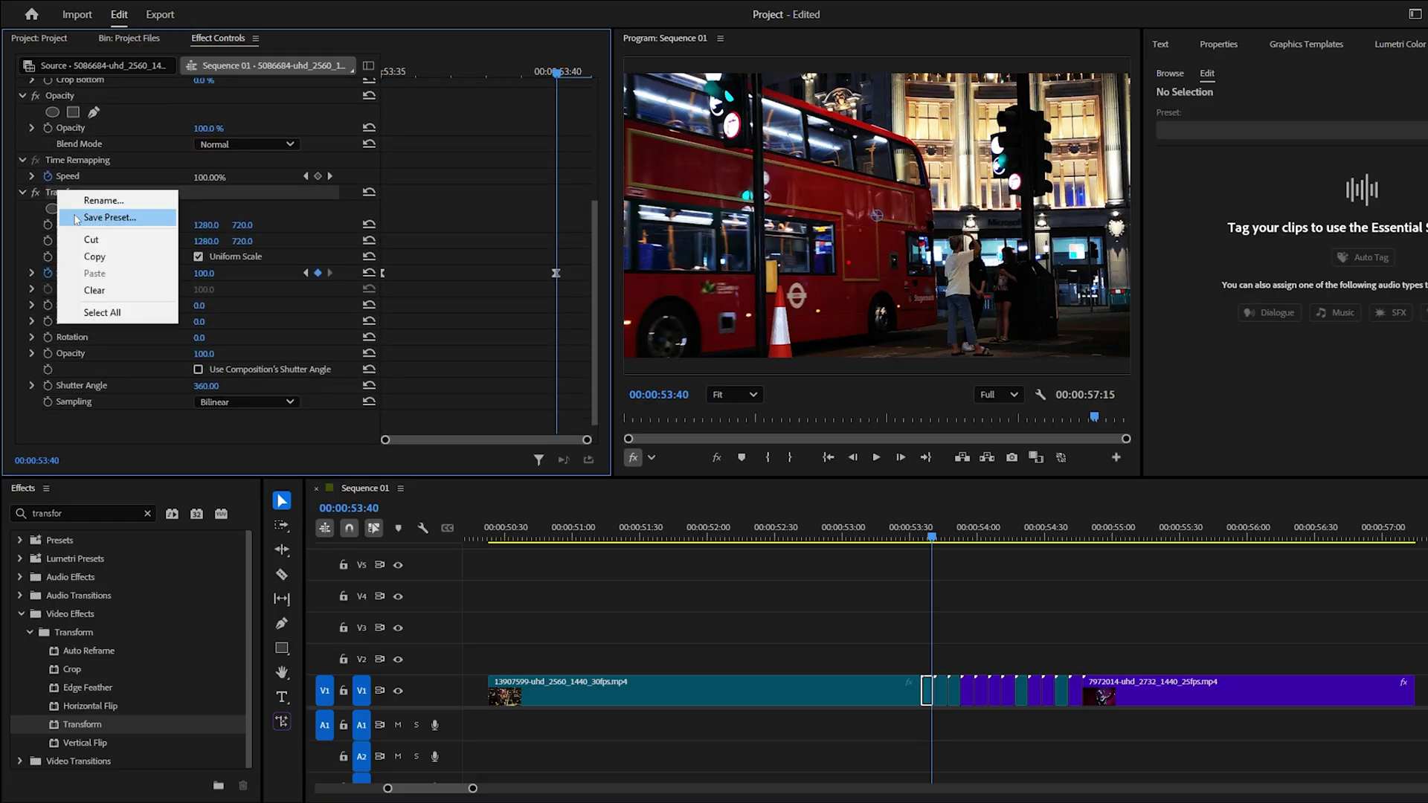
- Copy the Transform effect, select the short clips after the first, then preview the Clip 1–Clip 2 cut
{"action": "left_click", "coordinate": [93, 257]}
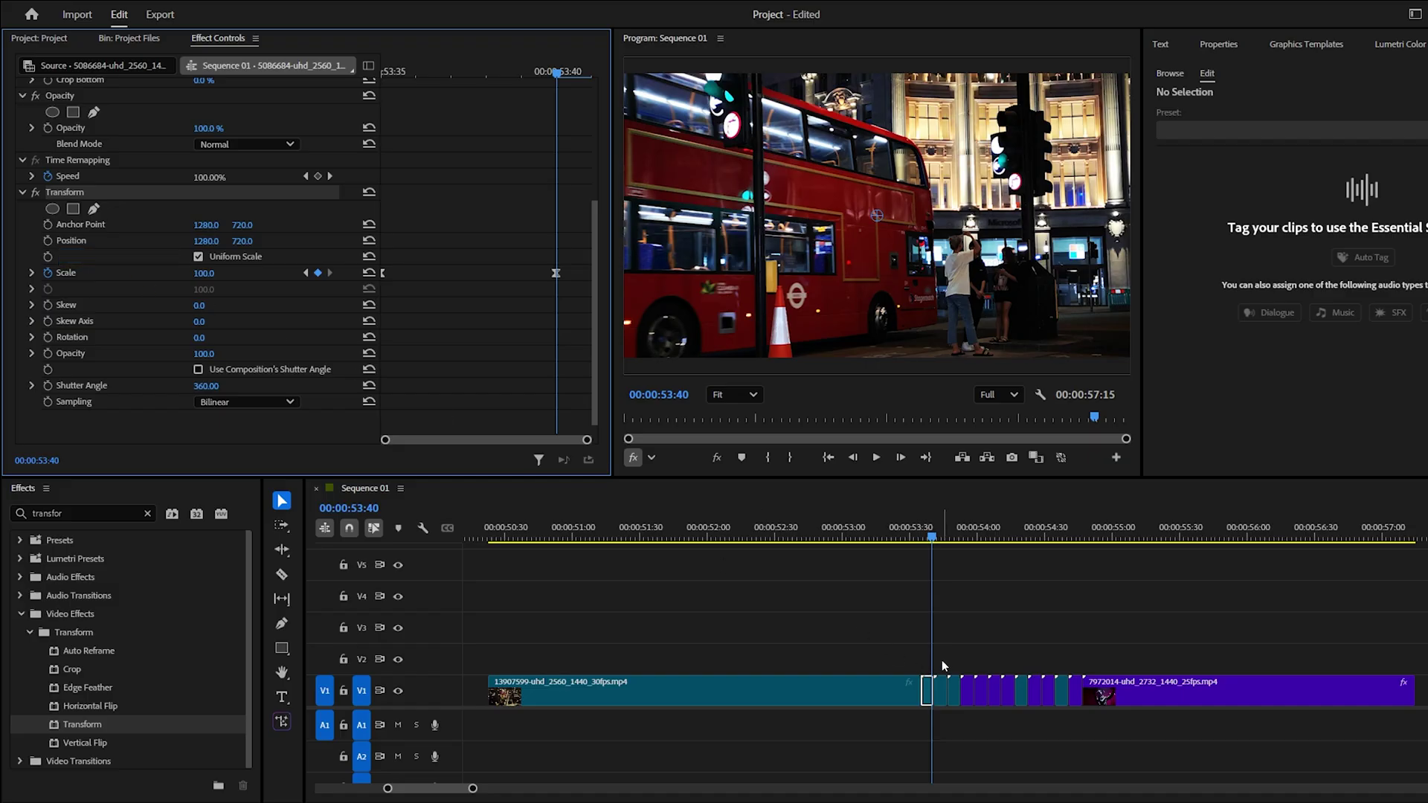
{"action": "left_click_drag", "start_coordinate": [942, 666], "coordinate": [1084, 712]}
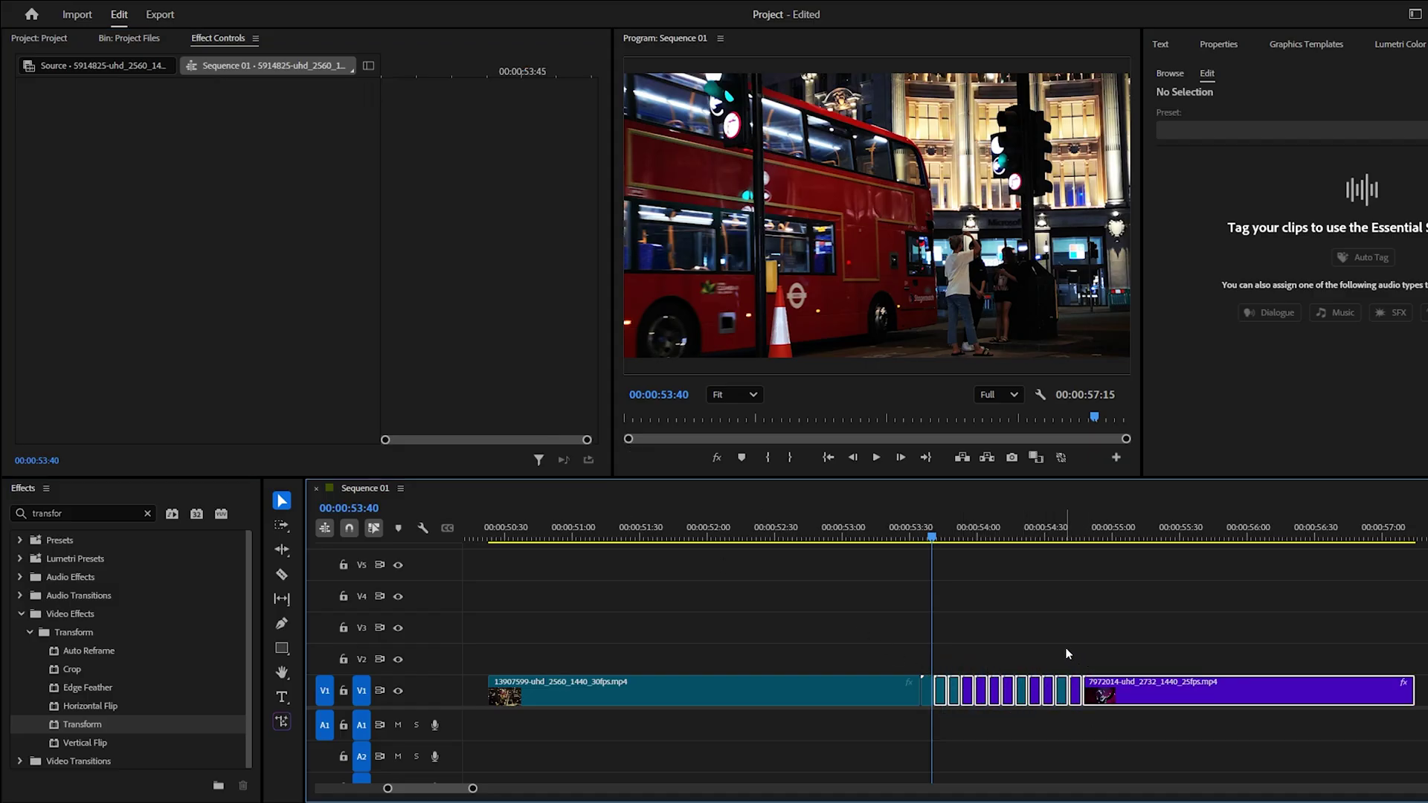
{"action": "left_click", "coordinate": [984, 592]}
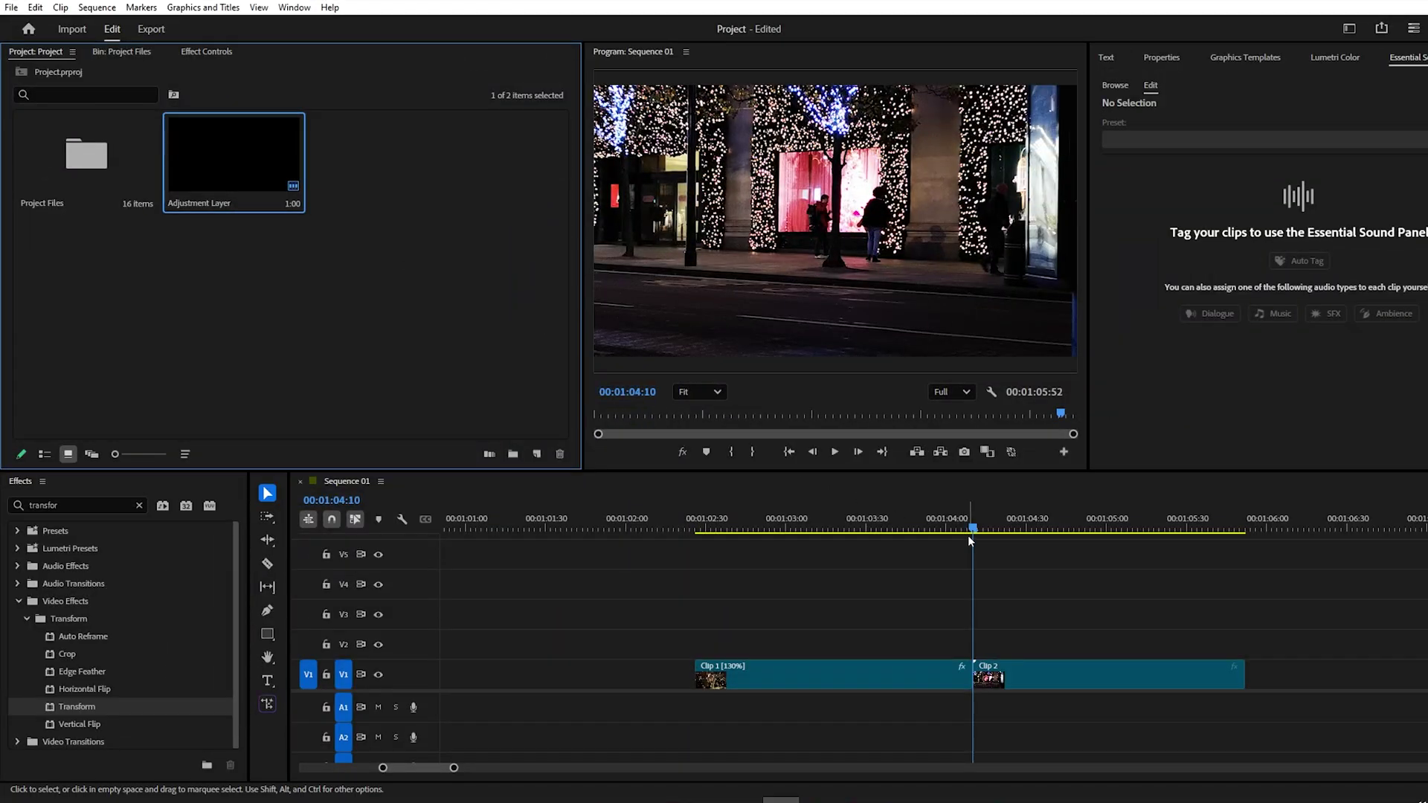
{"action": "mouse_move", "coordinate": [968, 537]}
{"action": "left_mouse_down"}
{"action": "mouse_move", "coordinate": [957, 532]}
{"action": "mouse_move", "coordinate": [1053, 542]}
{"action": "mouse_move", "coordinate": [972, 546]}
{"action": "left_mouse_up"}
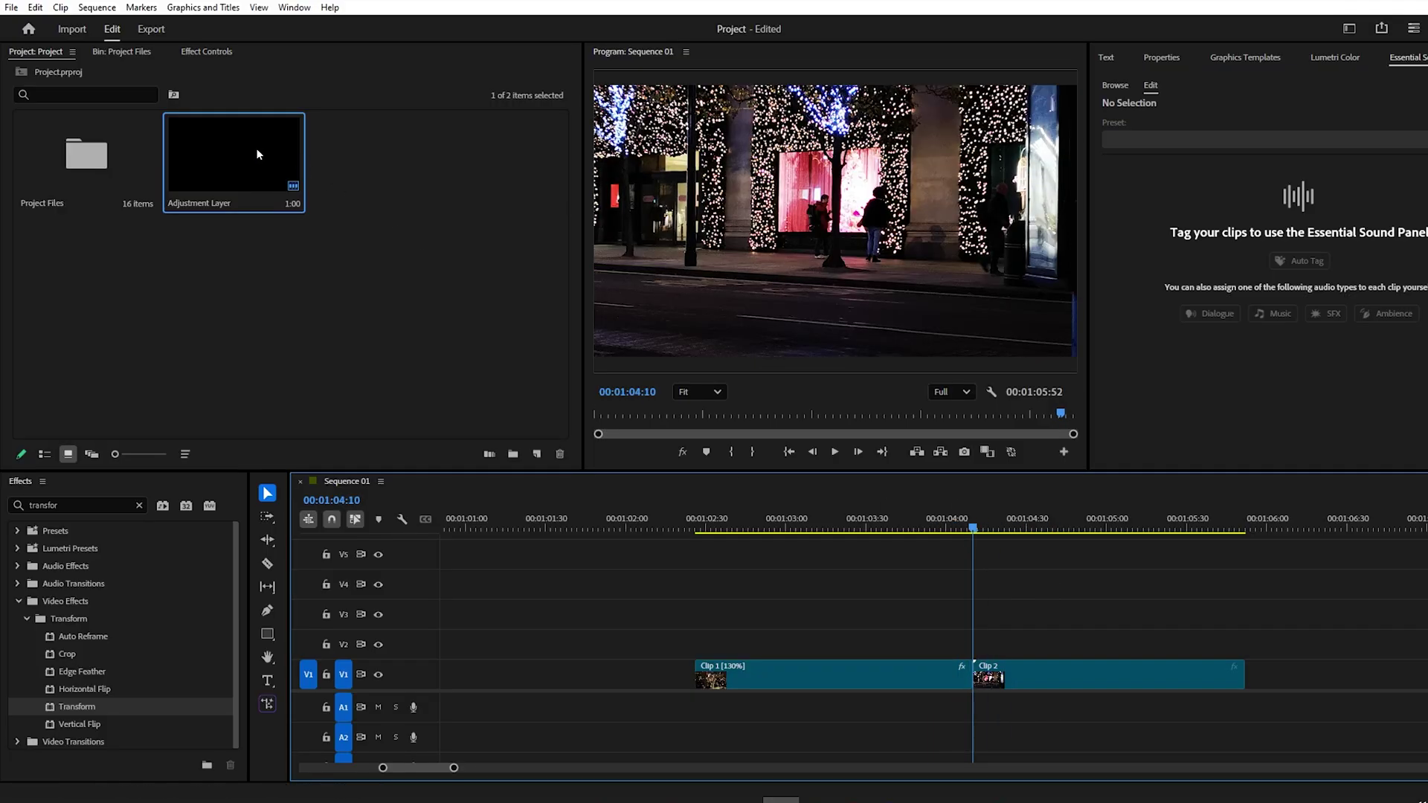
- Place an Adjustment Layer on V2, split it at 01:04:00 and 01:04:20, and add Transform
{"action": "left_click_drag", "start_coordinate": [260, 154], "coordinate": [907, 640]}
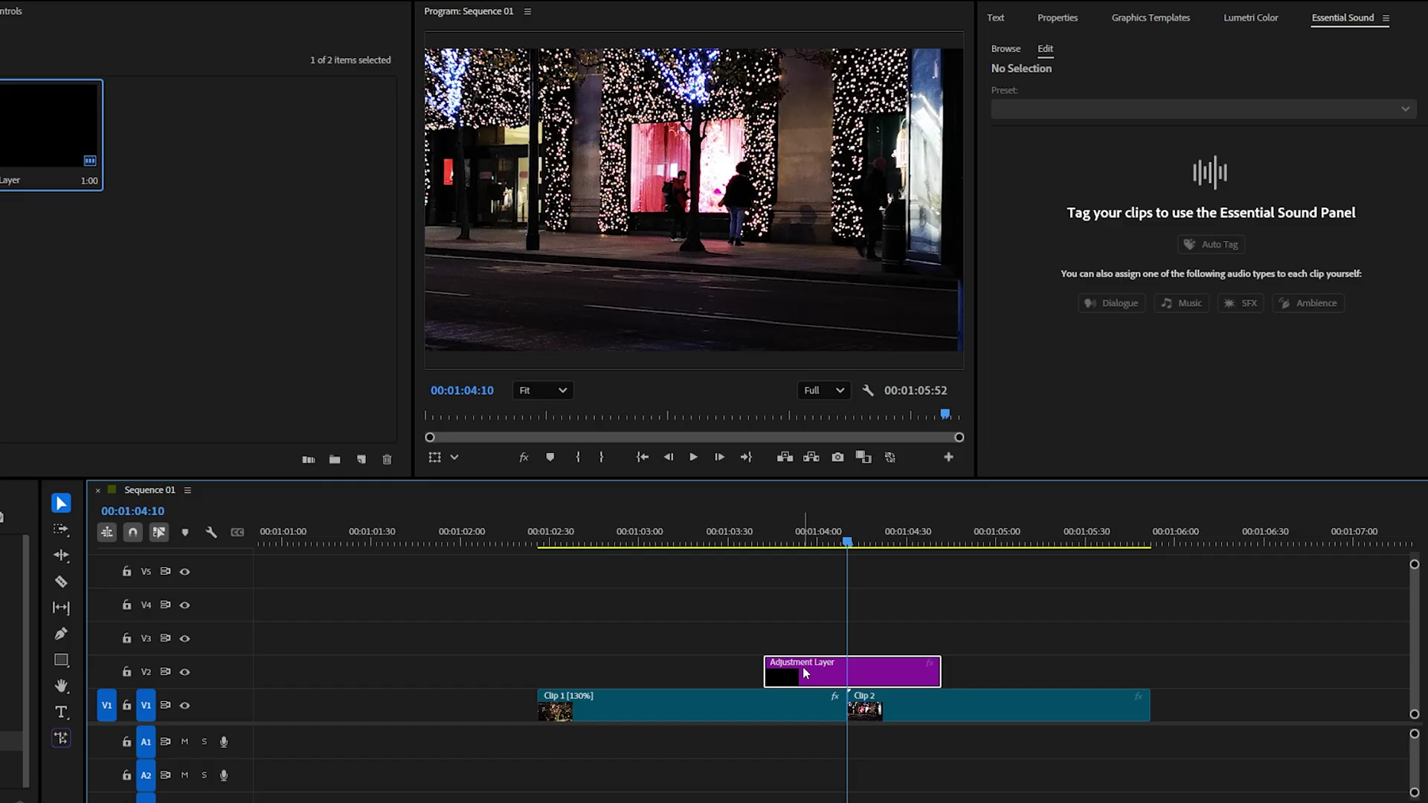
{"action": "key", "text": "Left"}
{"action": "key", "text": "Left"}
{"action": "key", "text": "Left"}
{"action": "key", "text": "Left"}
{"action": "key", "text": "Left"}
{"action": "key", "text": "Left"}
{"action": "key", "text": "Left"}
{"action": "key", "text": "Left"}
{"action": "key", "text": "Left"}
{"action": "key", "text": "Left"}
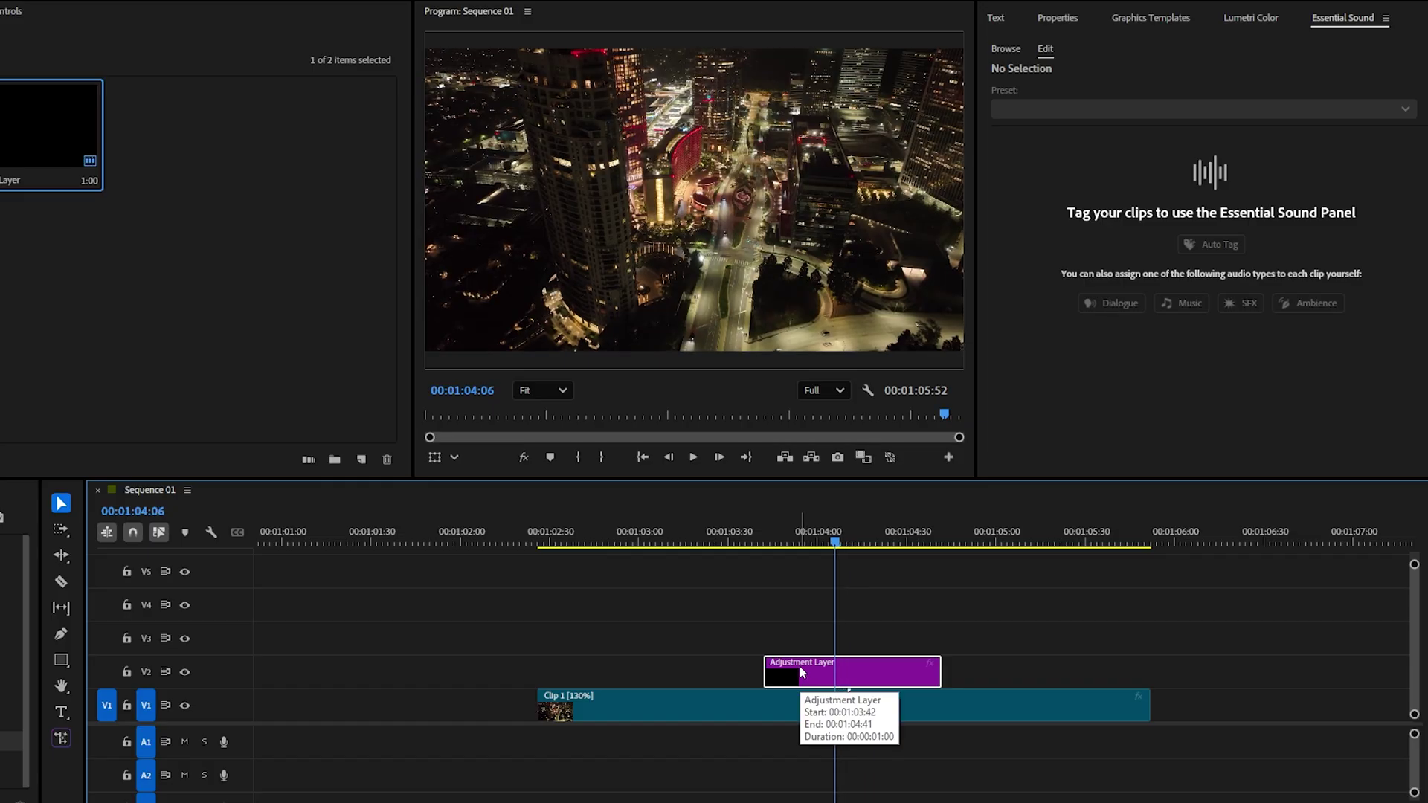
{"action": "key", "text": "ctrl+k"}
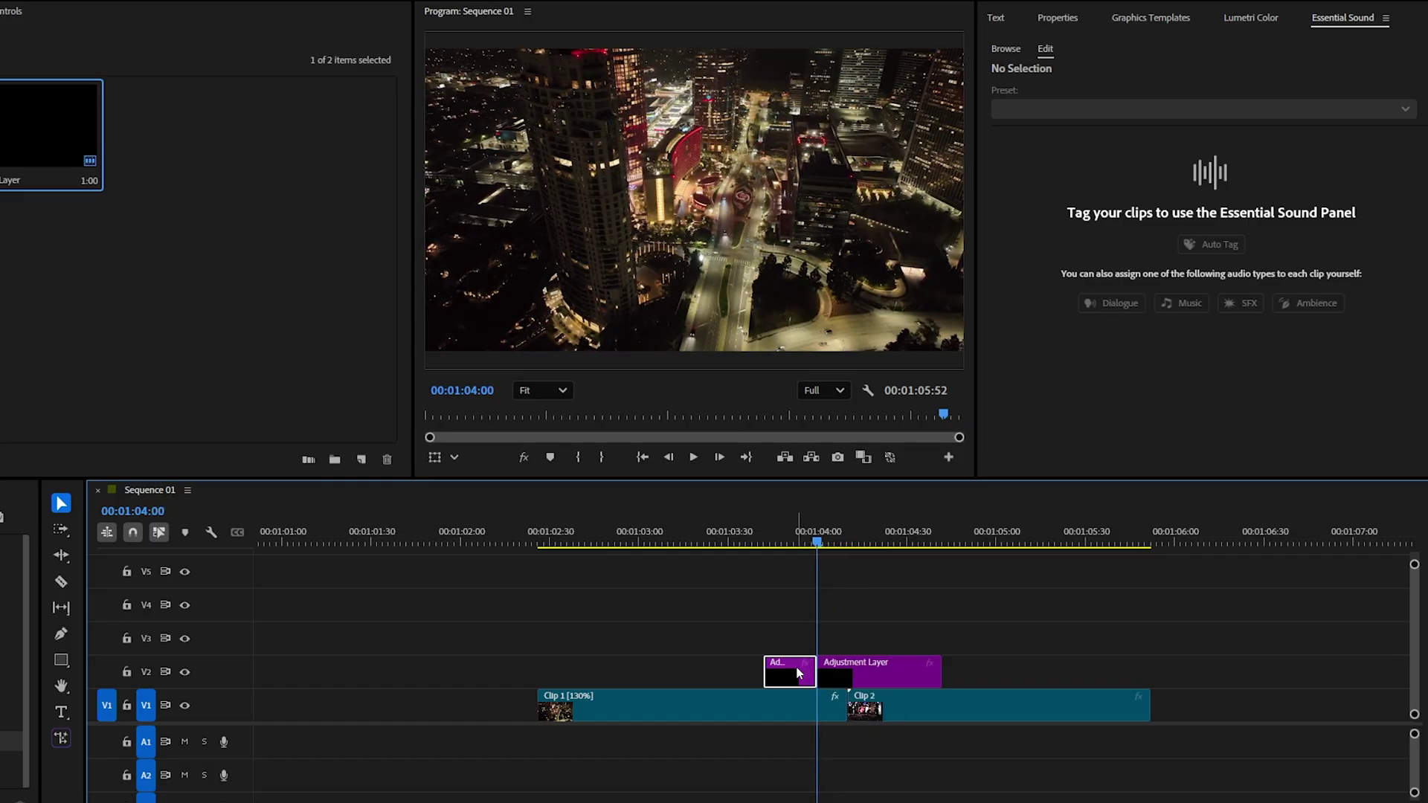
{"action": "key", "text": "Right"}
{"action": "key", "text": "Right"}
{"action": "key", "text": "Right"}
{"action": "key", "text": "Right"}
{"action": "key", "text": "Right"}
{"action": "key", "text": "Right"}
{"action": "key", "text": "Right"}
{"action": "key", "text": "Right"}
{"action": "key", "text": "Right"}
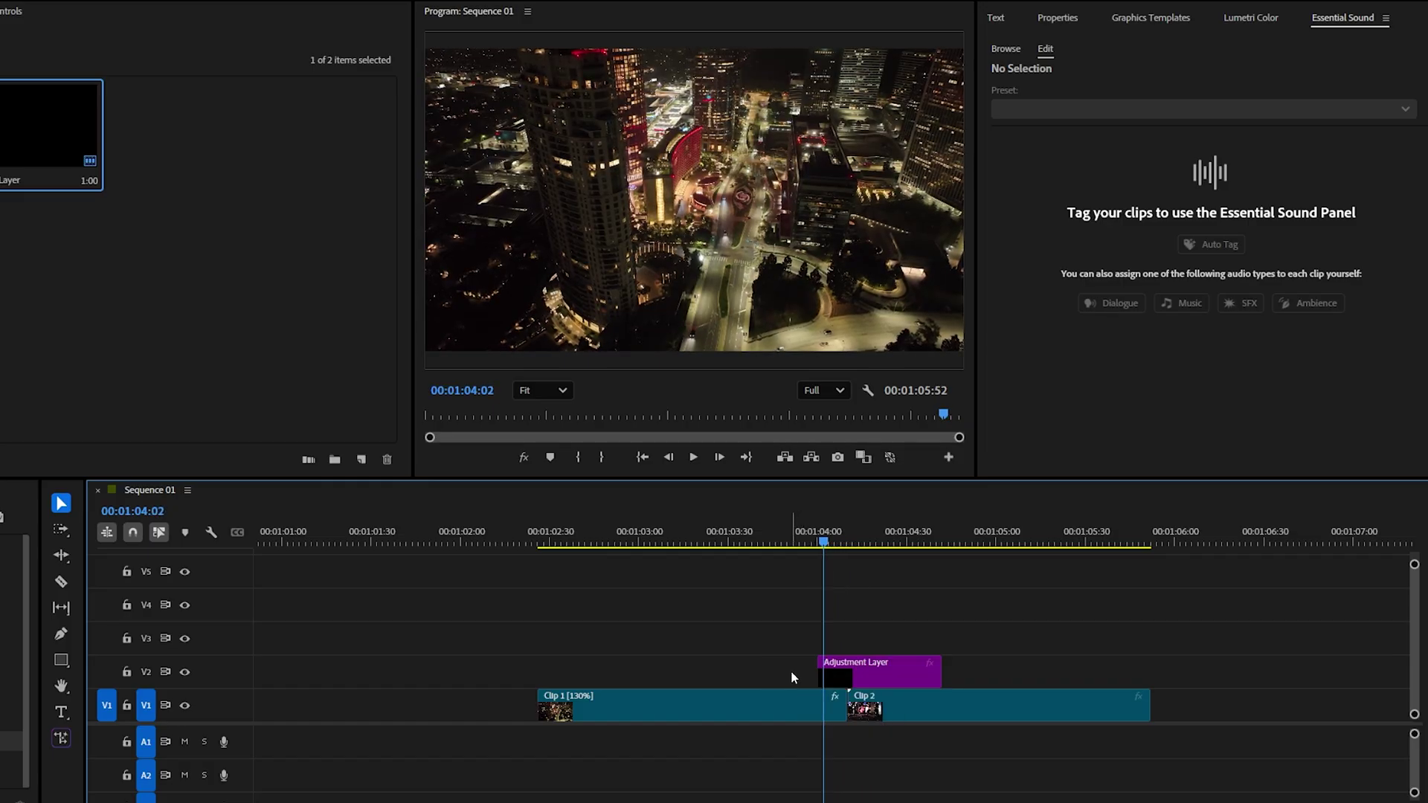
{"action": "key", "text": "Right"}
{"action": "key", "text": "Right"}
{"action": "key", "text": "Right"}
{"action": "key", "text": "Right"}
{"action": "key", "text": "Right"}
{"action": "key", "text": "Right"}
{"action": "key", "text": "Right"}
{"action": "key", "text": "Right"}
{"action": "key", "text": "Right"}
{"action": "key", "text": "Right"}
{"action": "key", "text": "Right"}
{"action": "key", "text": "d"}
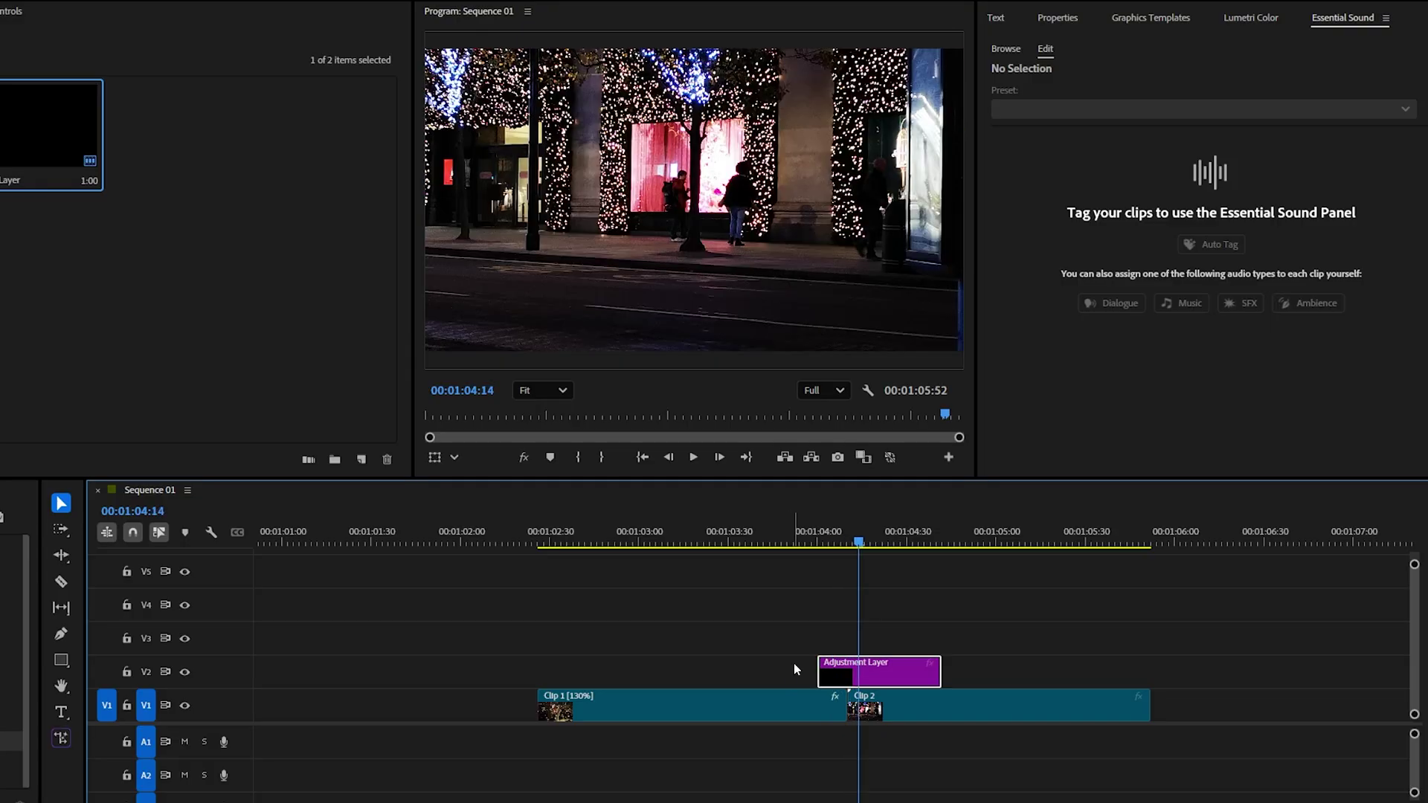
{"action": "key", "text": "ctrl+k"}
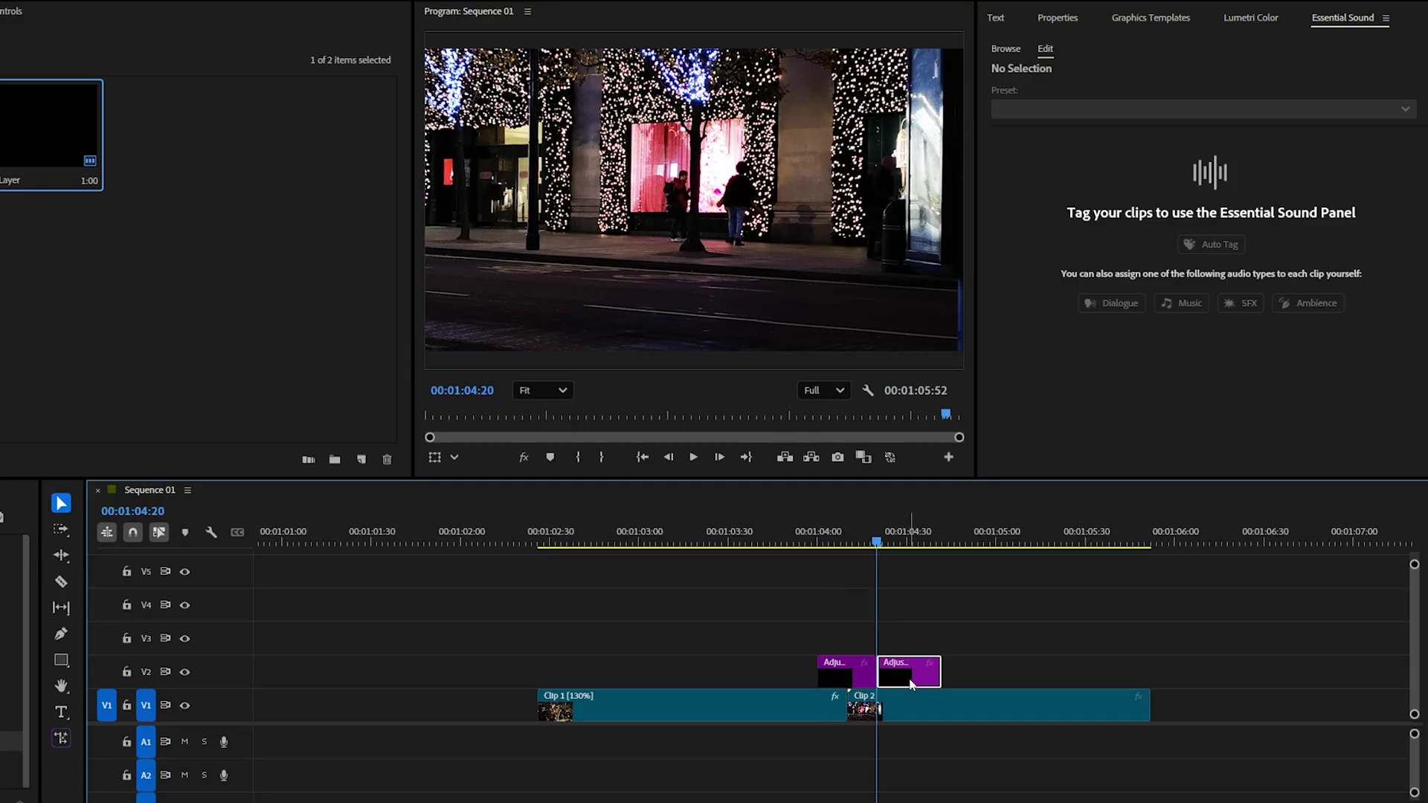
{"action": "key", "text": "Up"}
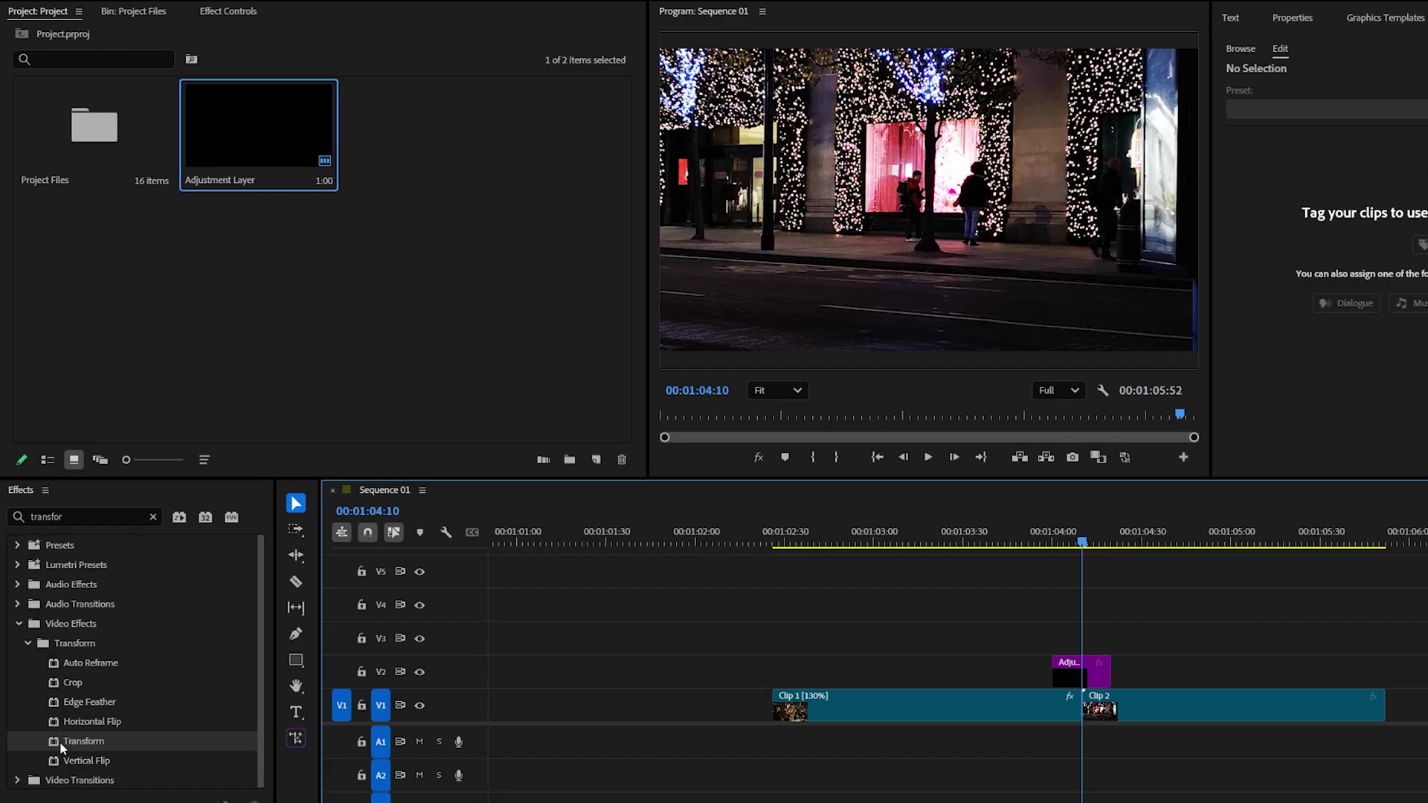
{"action": "left_click_drag", "start_coordinate": [61, 747], "coordinate": [1079, 673]}
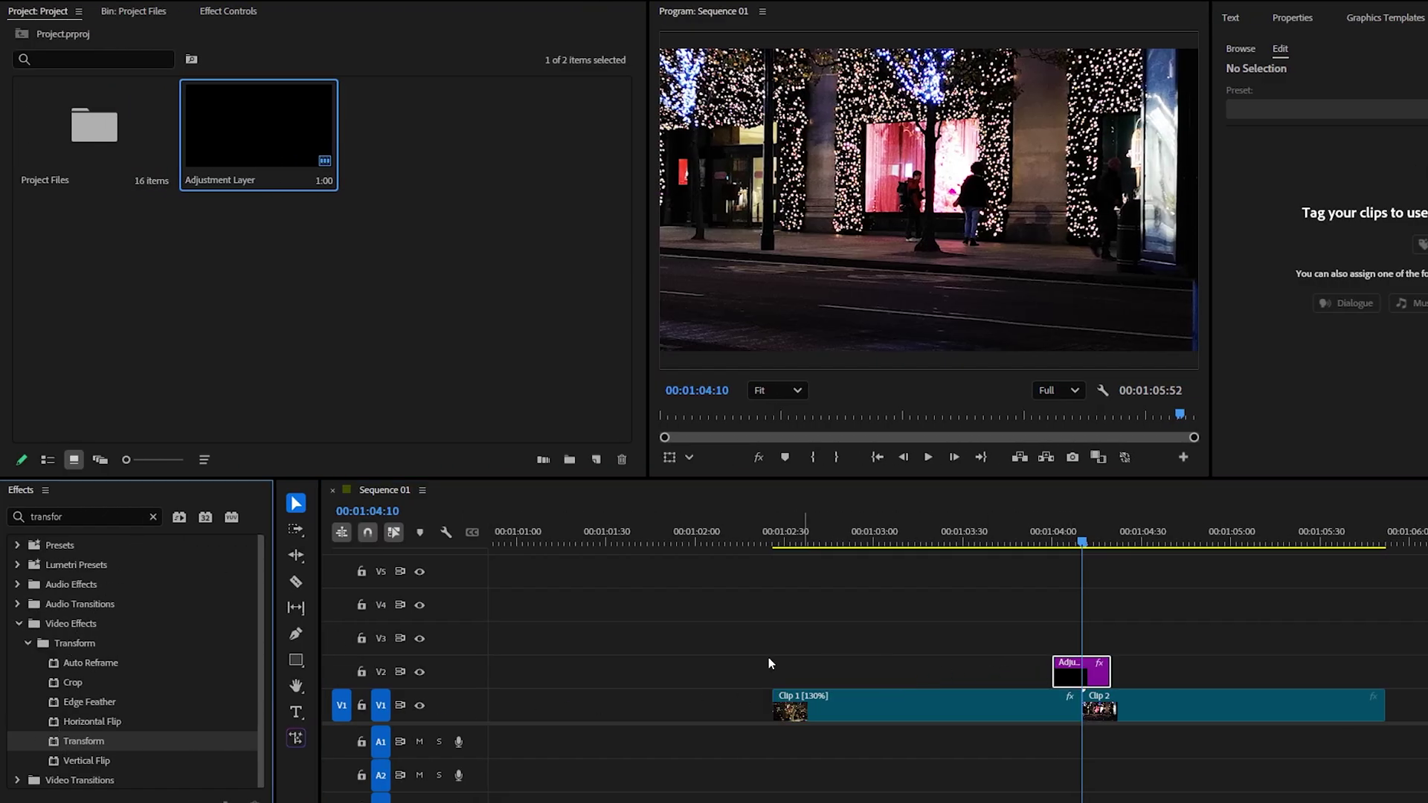
- Apply Gaussian Blur to the Adjustment Layer
{"action": "left_click", "coordinate": [153, 516]}
{"action": "left_click", "coordinate": [111, 516]}
{"action": "type", "text": "blur"}
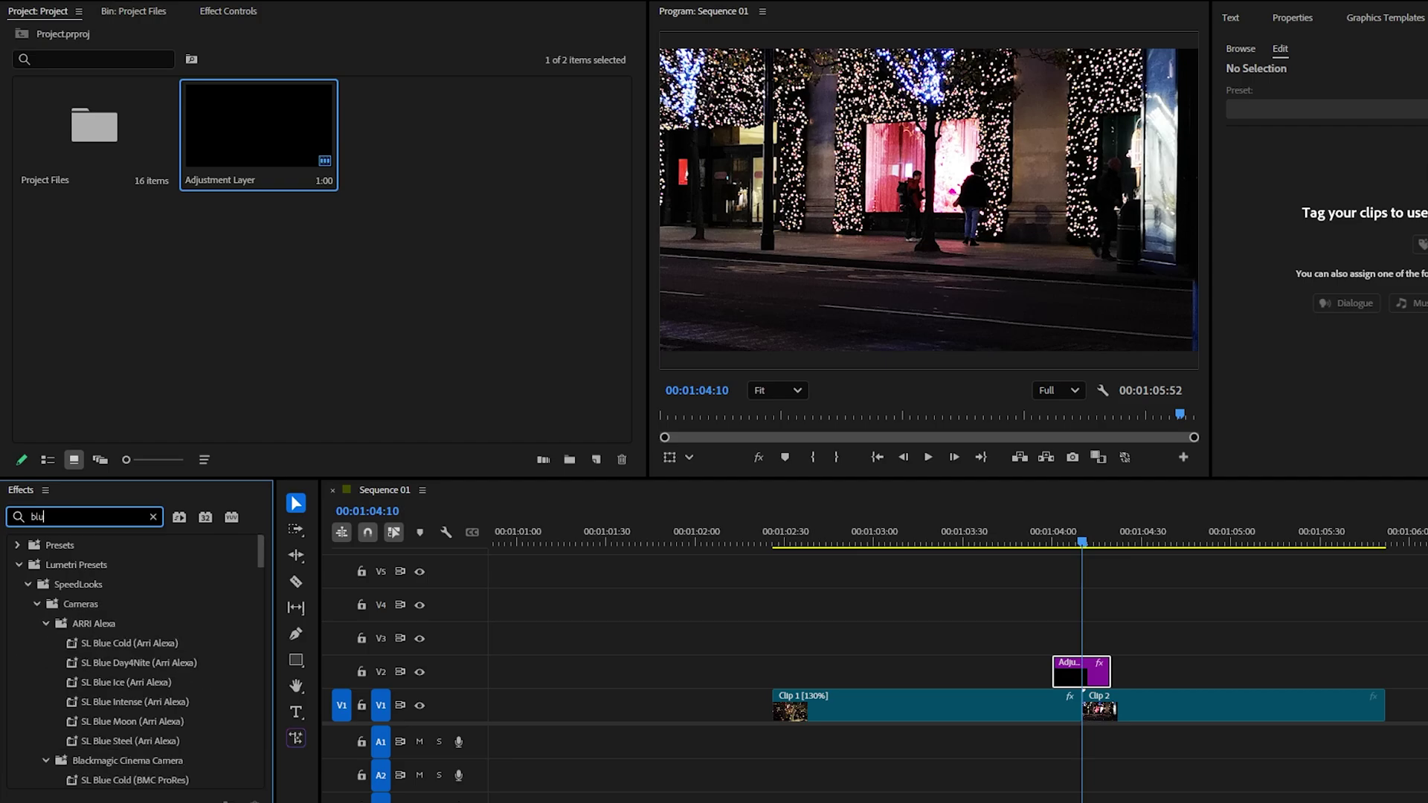
{"action": "left_click", "coordinate": [79, 704]}
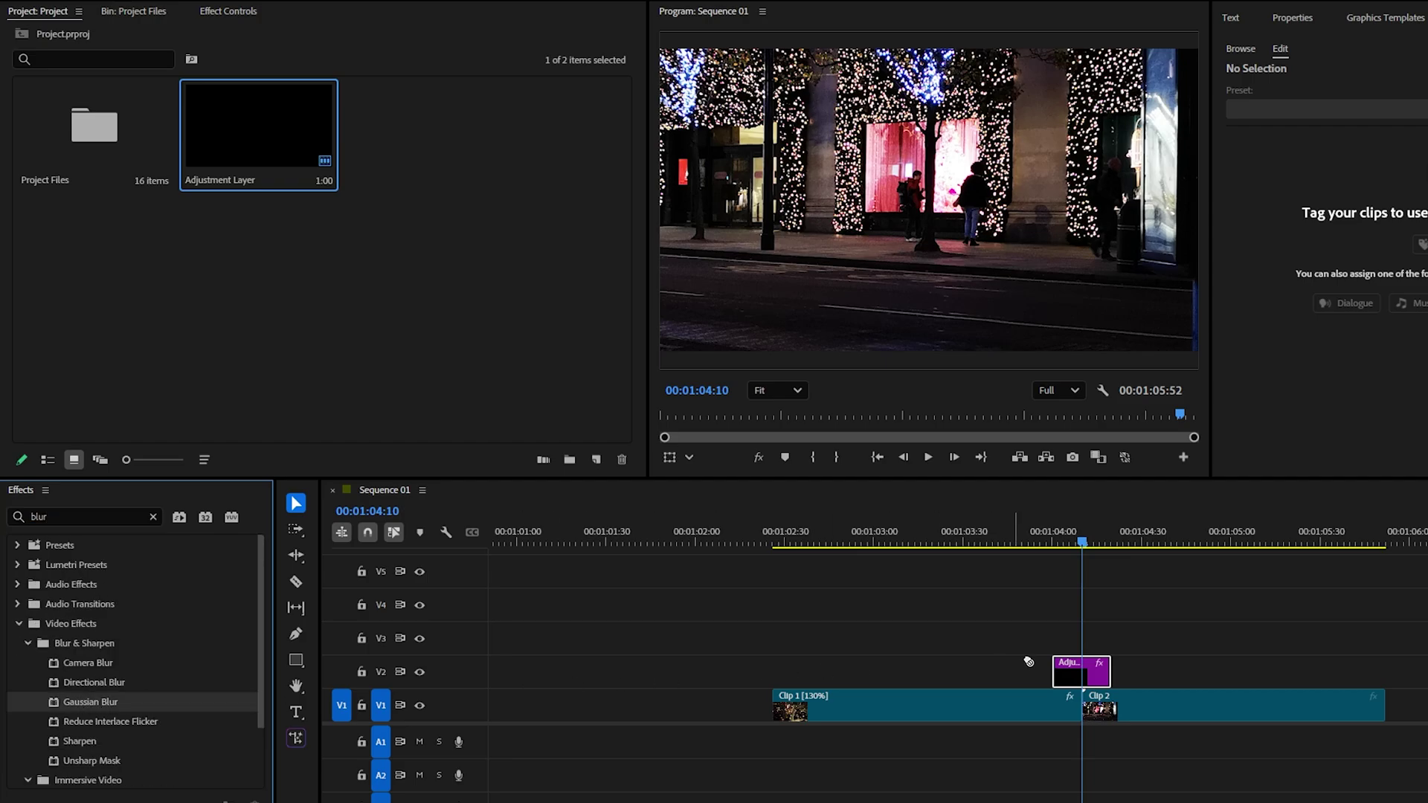
{"action": "left_click_drag", "start_coordinate": [1029, 661], "coordinate": [1098, 670]}
- Keyframe the layer's Scale at 200 on the cut and 100 at its start and end
{"action": "left_click", "coordinate": [241, 14]}
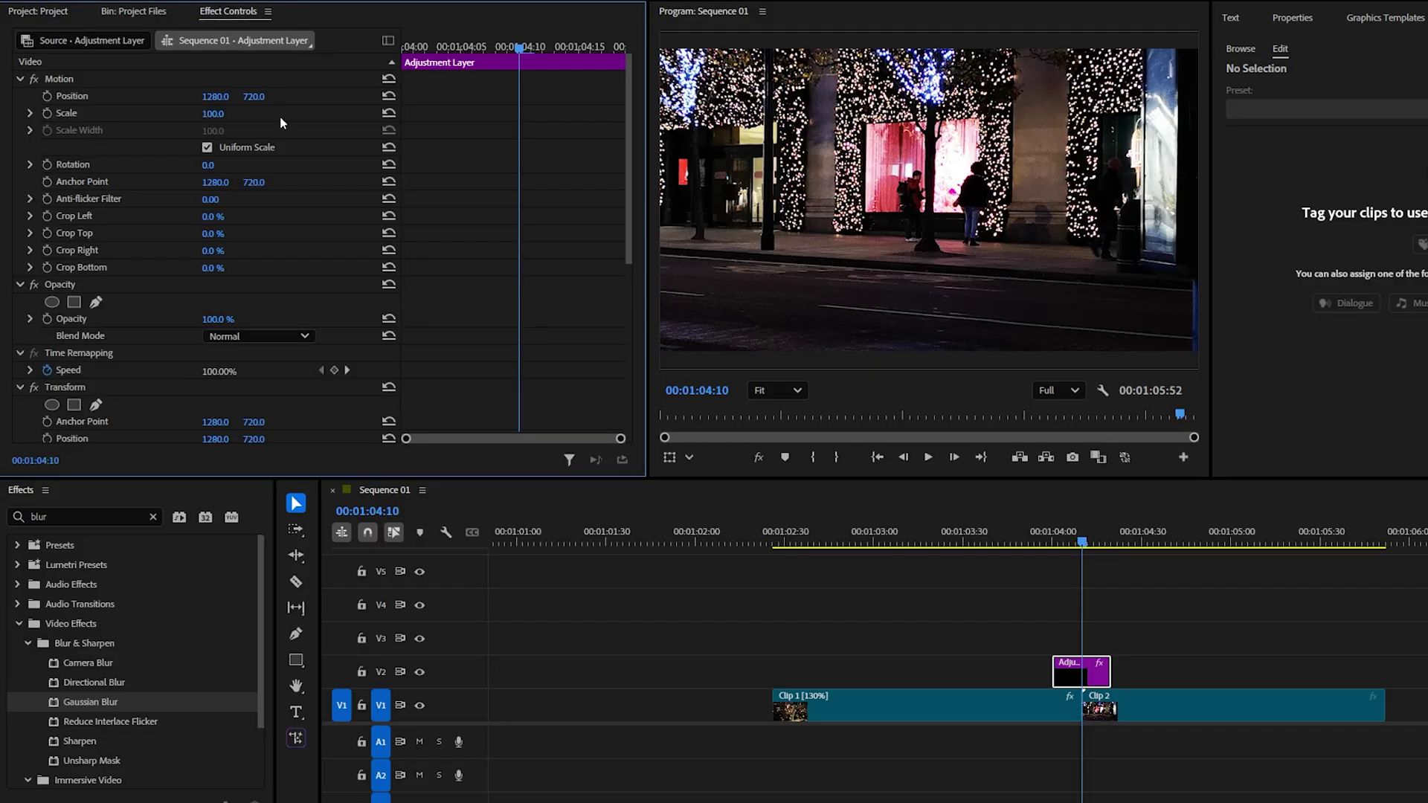
{"action": "scroll", "coordinate": [295, 181], "scroll_direction": "down", "scroll_amount": 5}
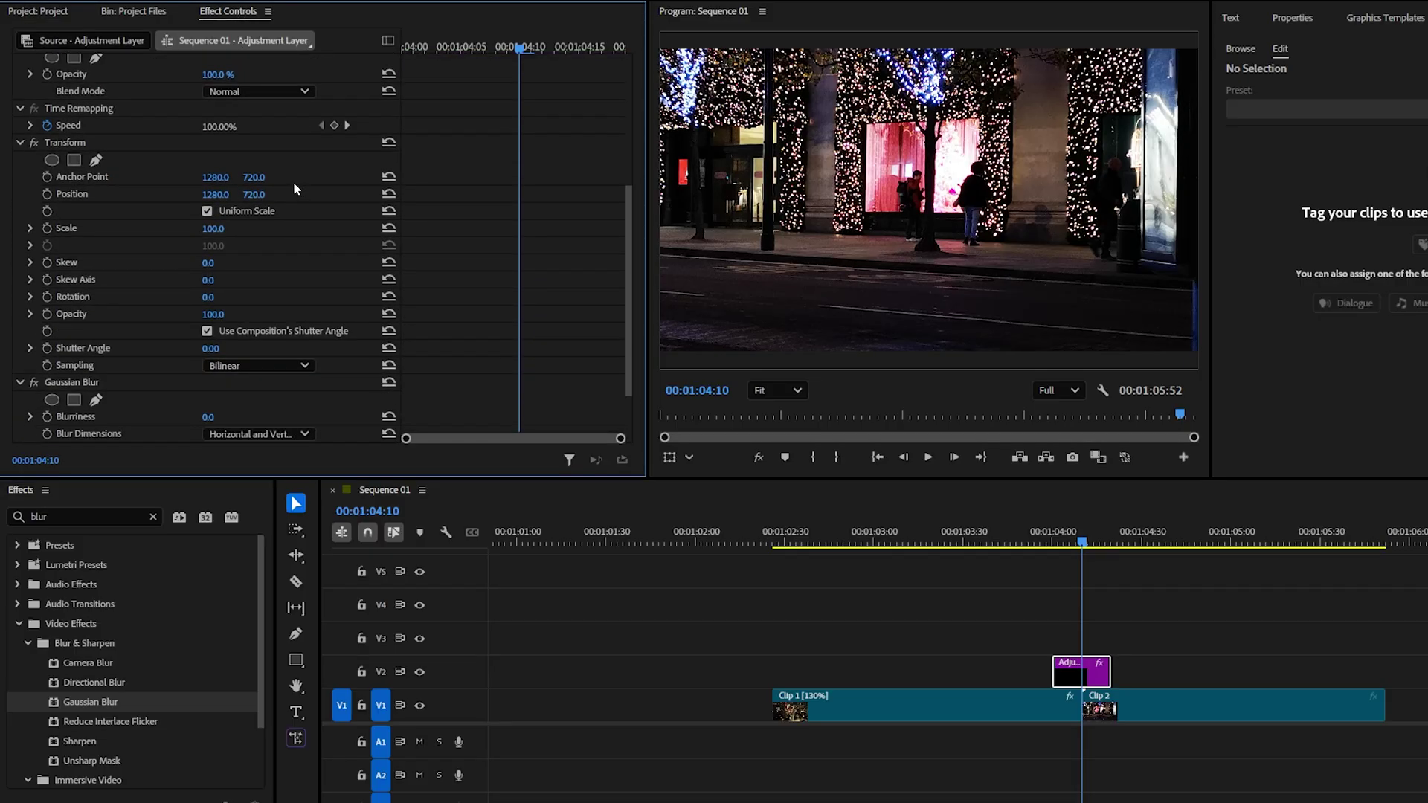
{"action": "left_click", "coordinate": [48, 227]}
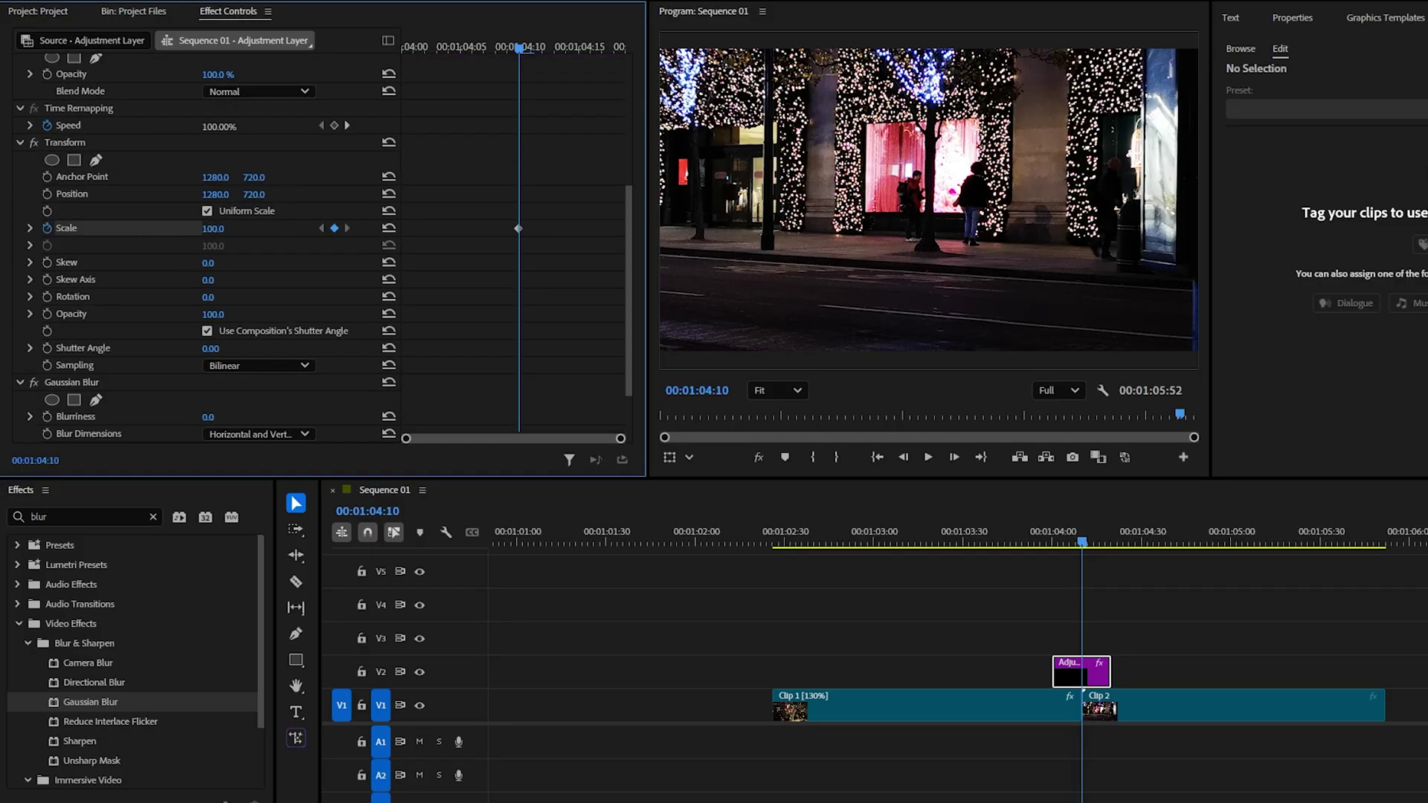
{"action": "left_click", "coordinate": [223, 227]}
{"action": "key", "text": "Return"}
{"action": "key", "text": "Left"}
{"action": "key", "text": "Left"}
{"action": "key", "text": "Left"}
{"action": "key", "text": "Left"}
{"action": "key", "text": "Left"}
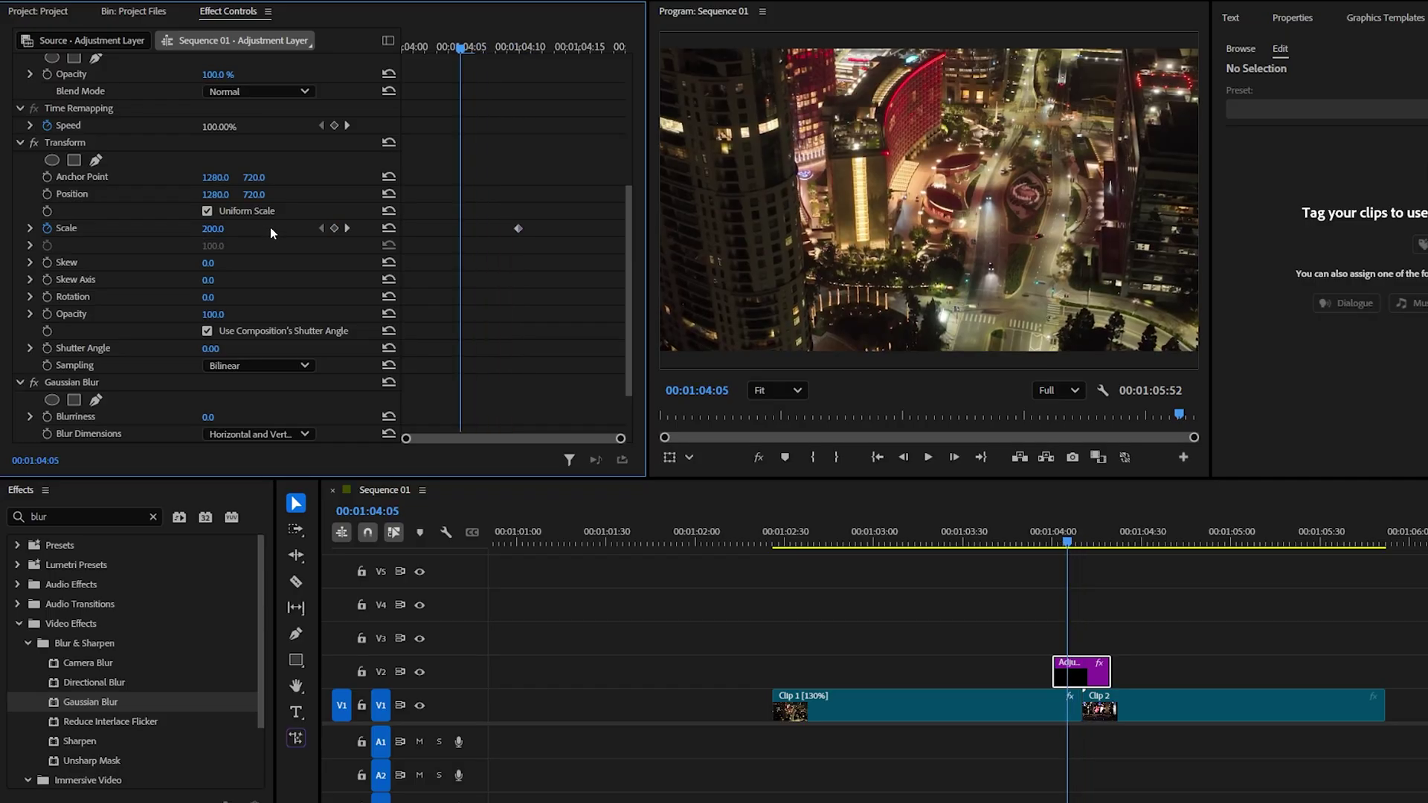
{"action": "key", "text": "Left"}
{"action": "left_click", "coordinate": [388, 228]}
{"action": "key", "text": "Right"}
{"action": "key", "text": "Right"}
{"action": "key", "text": "Right"}
{"action": "key", "text": "Right"}
{"action": "key", "text": "Right"}
{"action": "key", "text": "Right"}
{"action": "key", "text": "Right"}
{"action": "key", "text": "Right"}
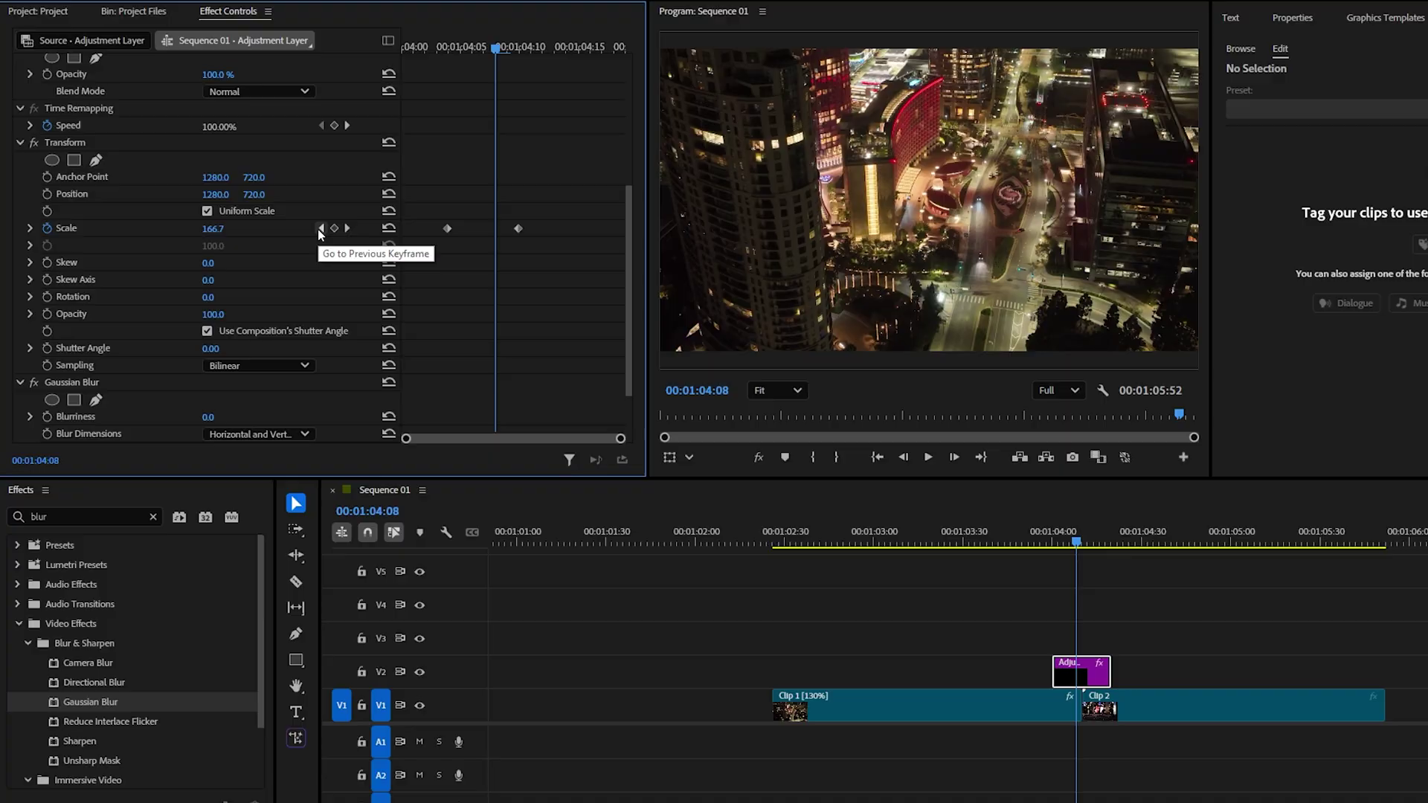
{"action": "key", "text": "Right"}
{"action": "key", "text": "Right"}
{"action": "key", "text": "Right"}
{"action": "key", "text": "Right"}
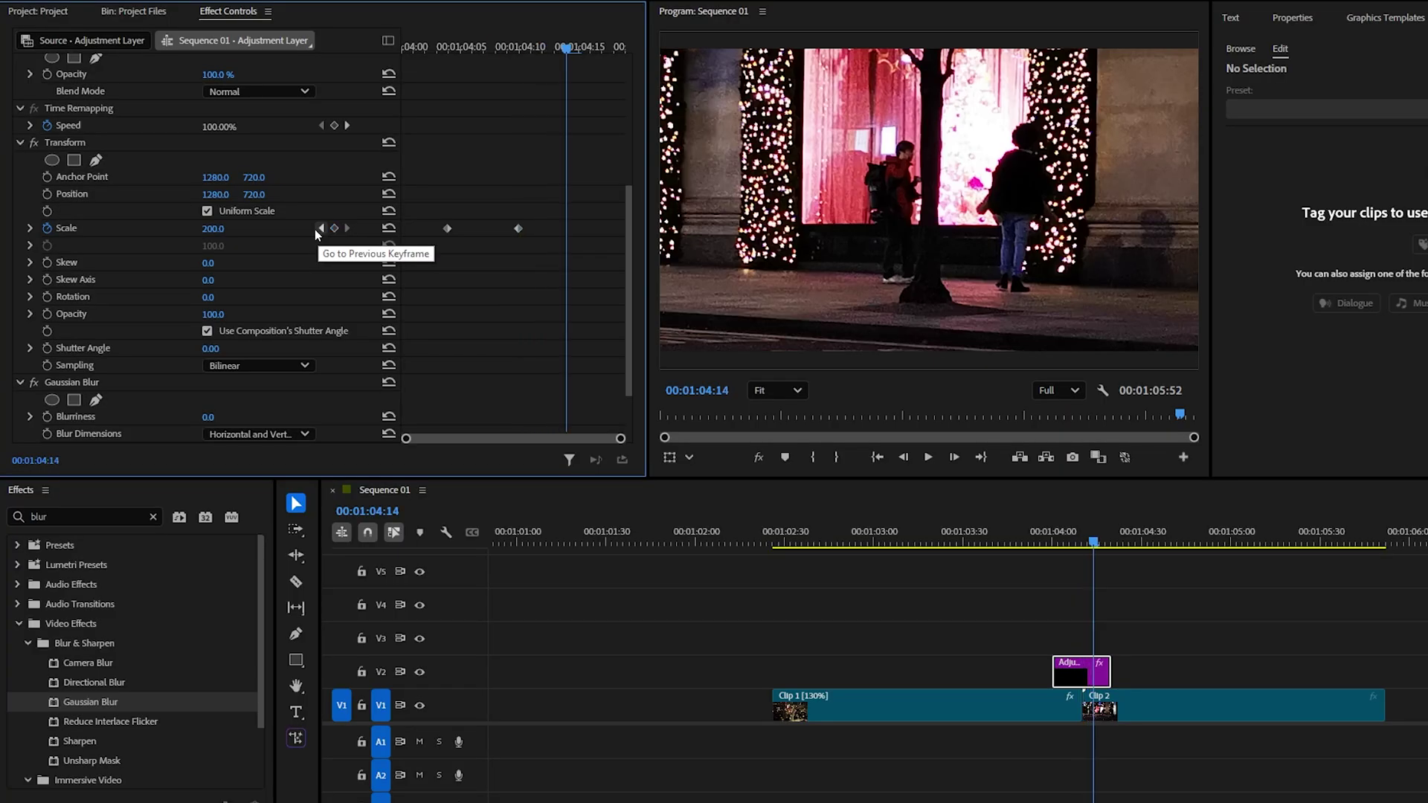
{"action": "left_click", "coordinate": [385, 227]}
- Ease In the last Scale keyframe and Ease Out the first
{"action": "right_click", "coordinate": [589, 233]}
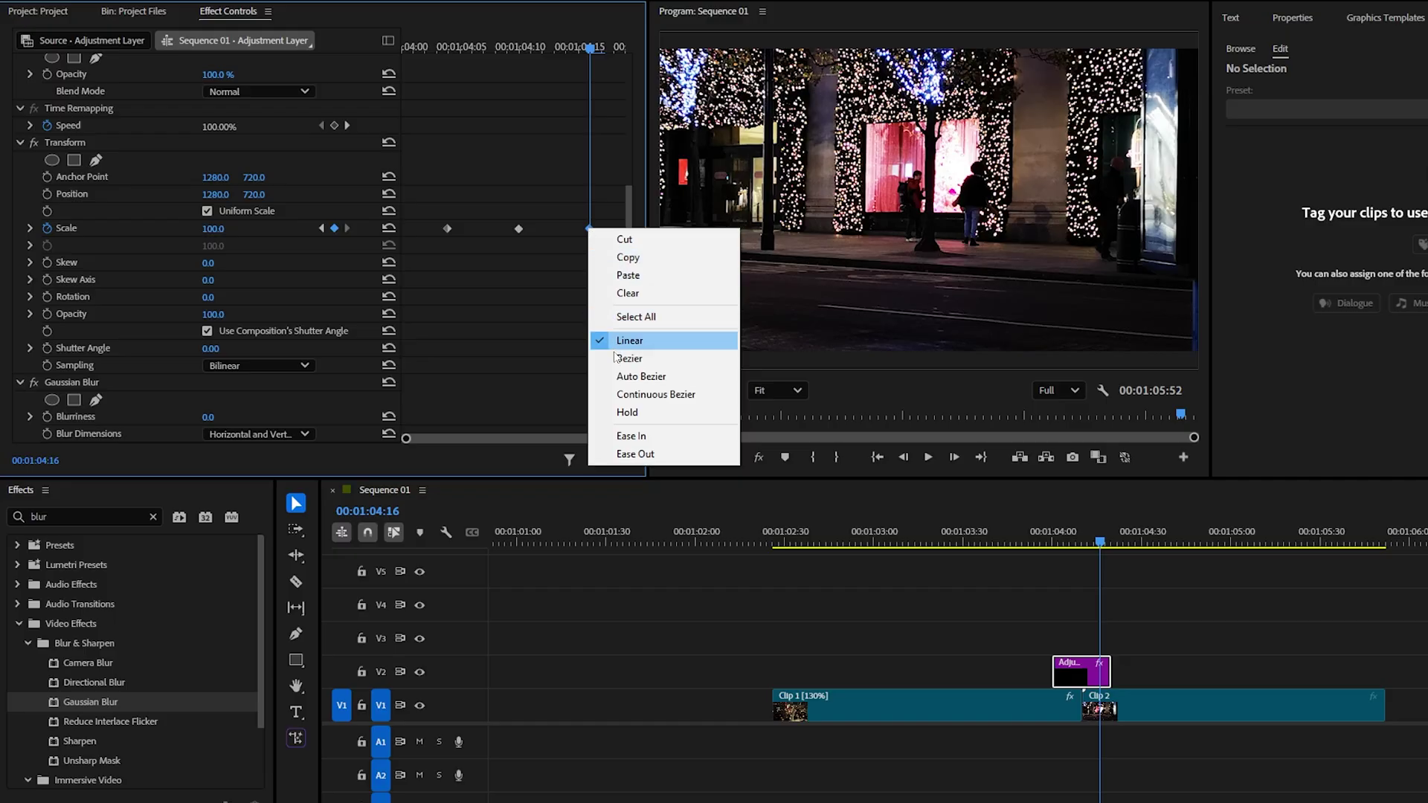
{"action": "left_click", "coordinate": [629, 434]}
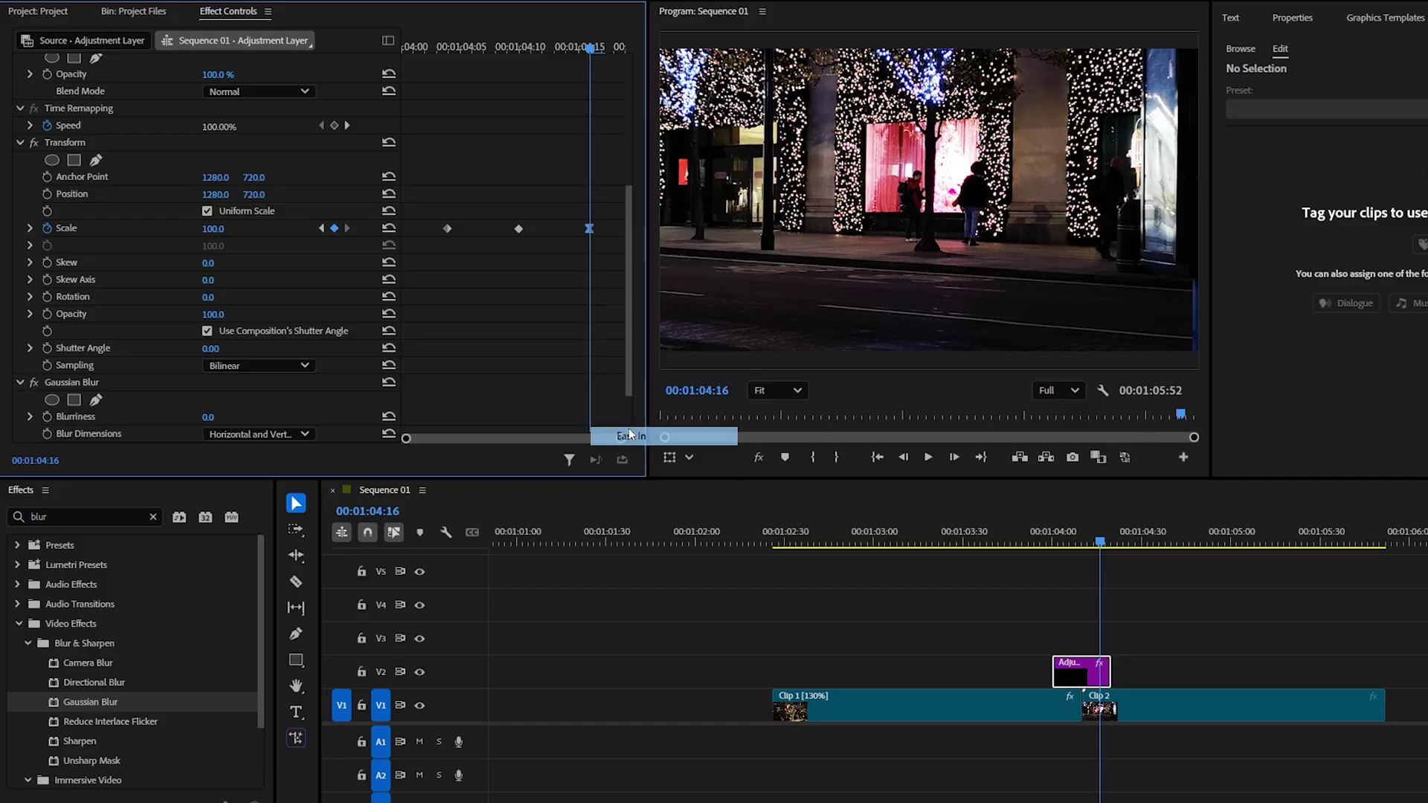
{"action": "right_click", "coordinate": [447, 227]}
{"action": "left_click", "coordinate": [493, 451]}
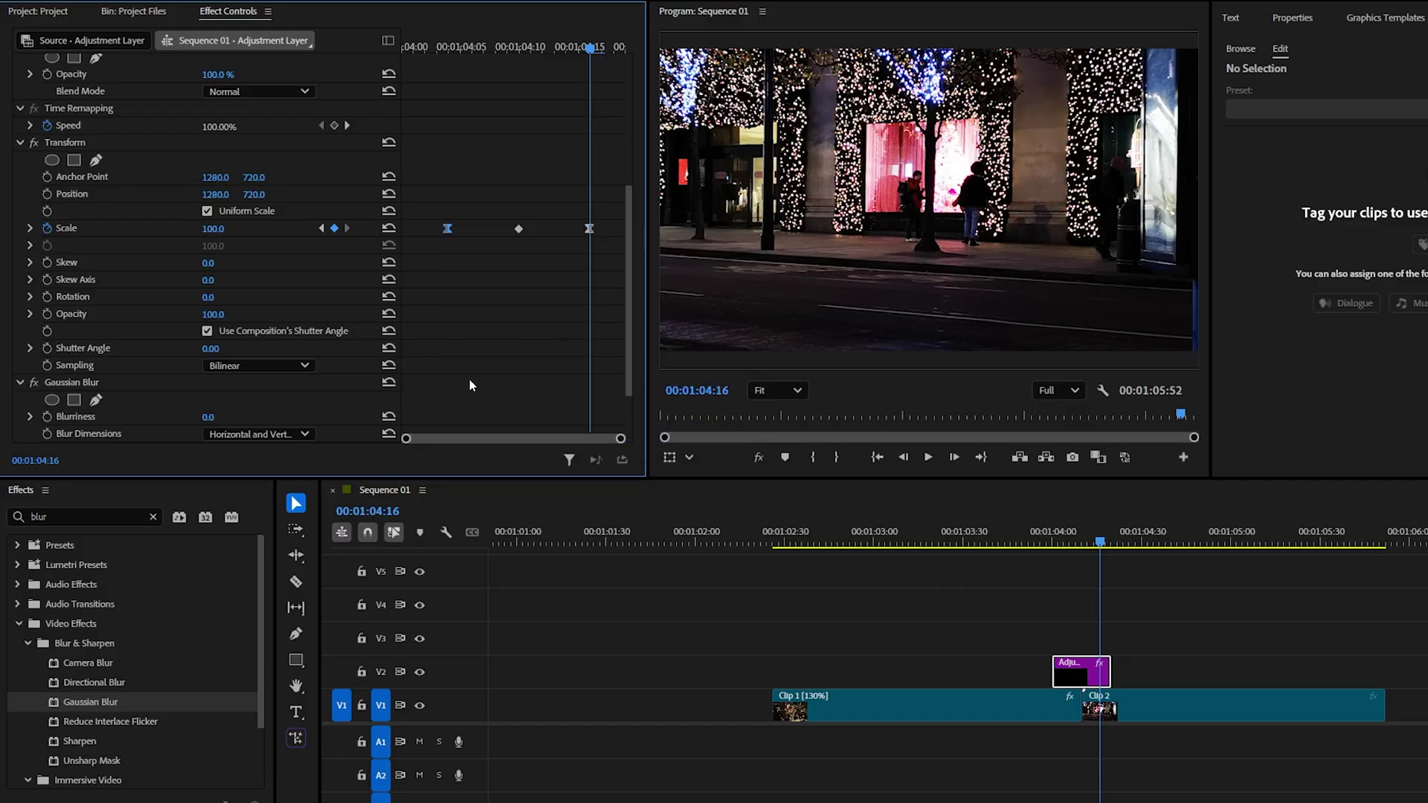
{"action": "scroll", "coordinate": [467, 379], "scroll_direction": "down", "scroll_amount": 2}
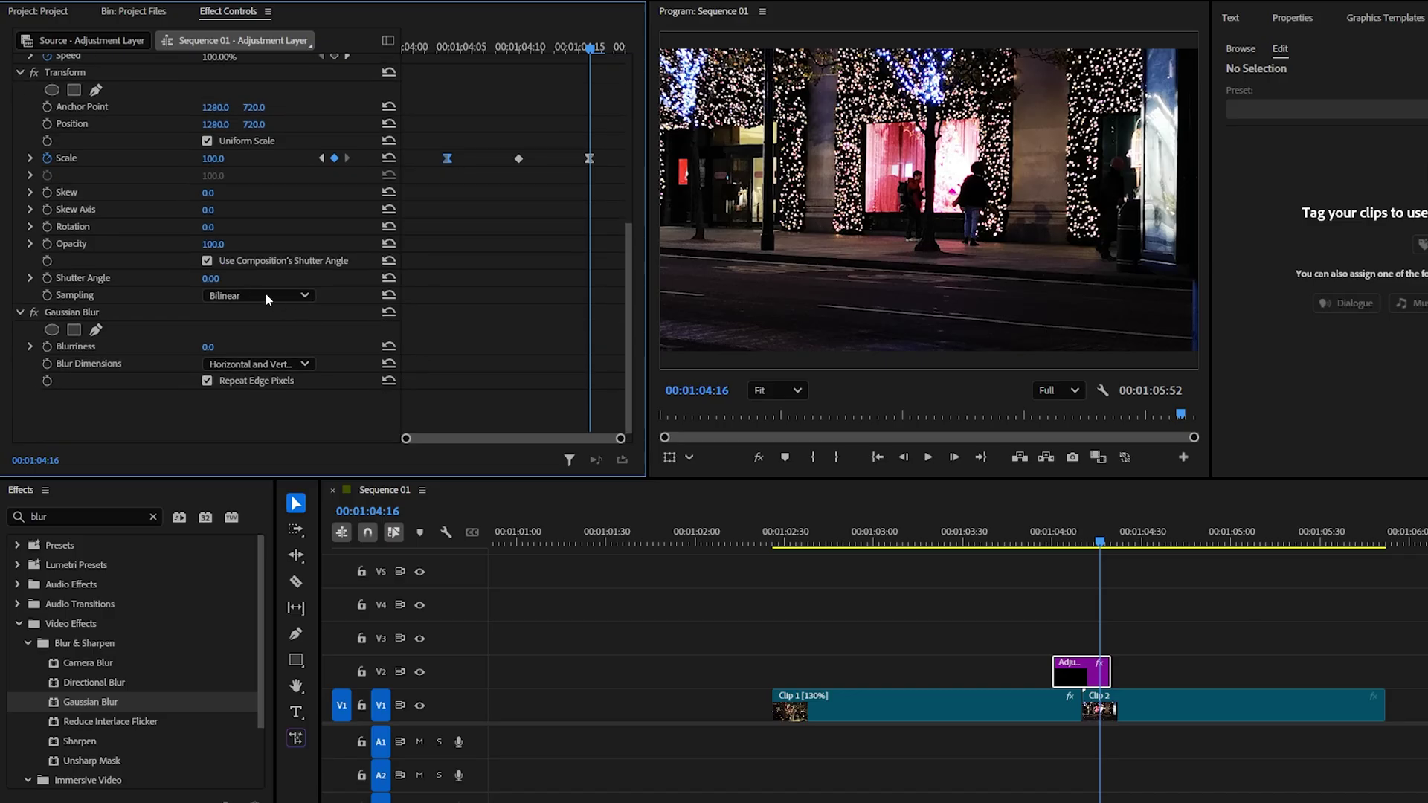
- Set a 180 shutter angle and keyframe Gaussian Blurriness at 50 on the zoom peak
{"action": "left_click", "coordinate": [211, 278]}
{"action": "type", "text": "1"}
{"action": "key", "text": "Return"}
{"action": "key", "text": "Left"}
{"action": "key", "text": "Left"}
{"action": "key", "text": "Left"}
{"action": "key", "text": "Left"}
{"action": "key", "text": "Left"}
{"action": "key", "text": "Left"}
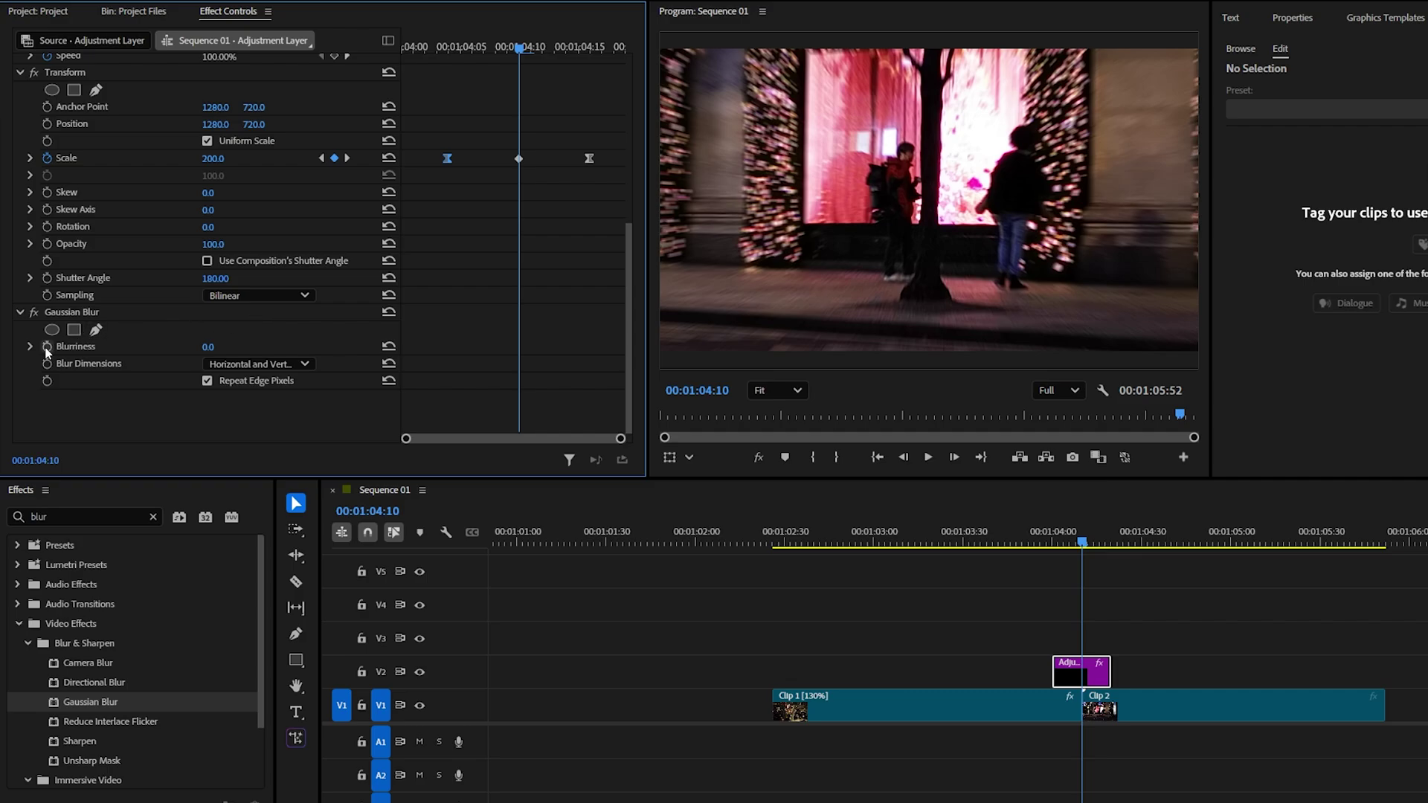
{"action": "left_click", "coordinate": [46, 347]}
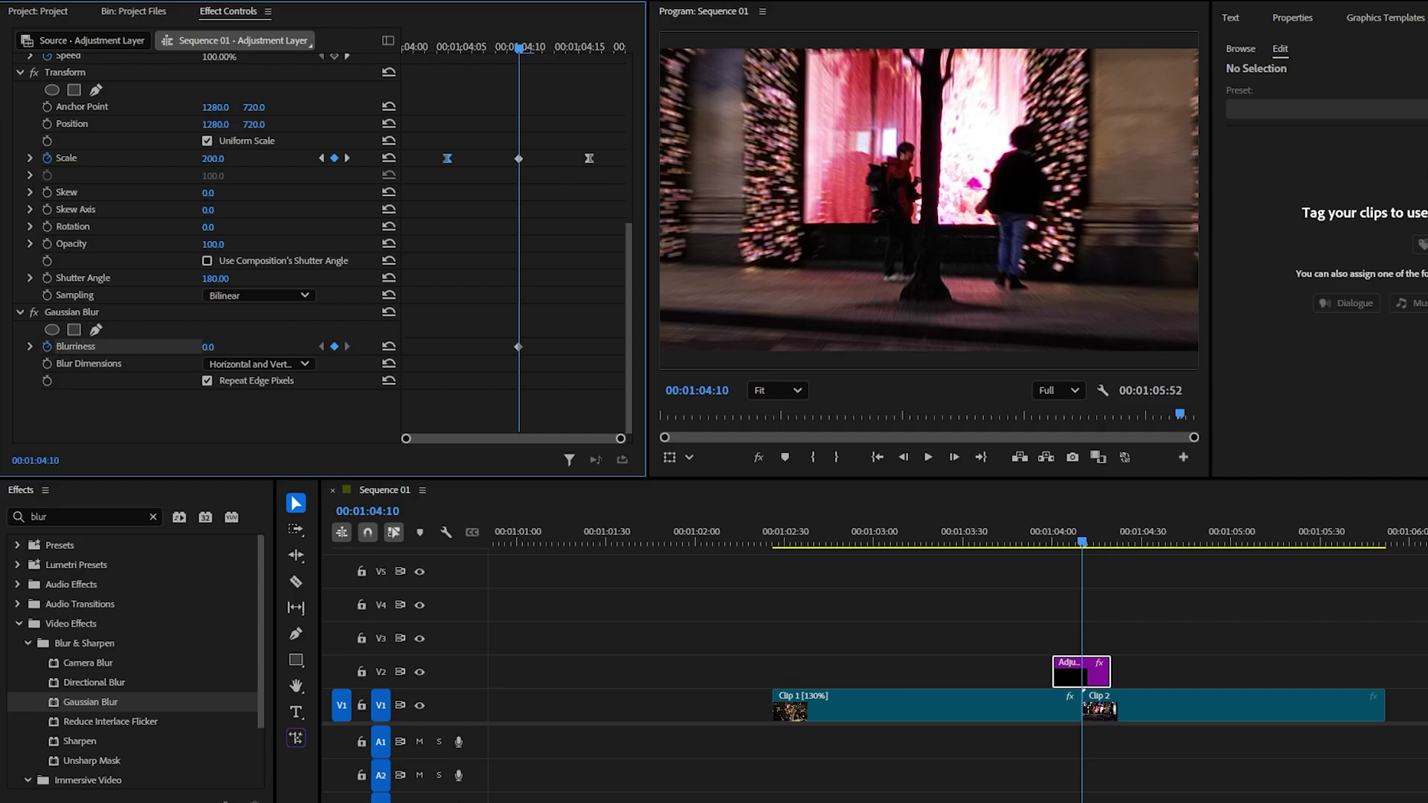
{"action": "left_click", "coordinate": [224, 343]}
{"action": "type", "text": "50"}
{"action": "key", "text": "Return"}
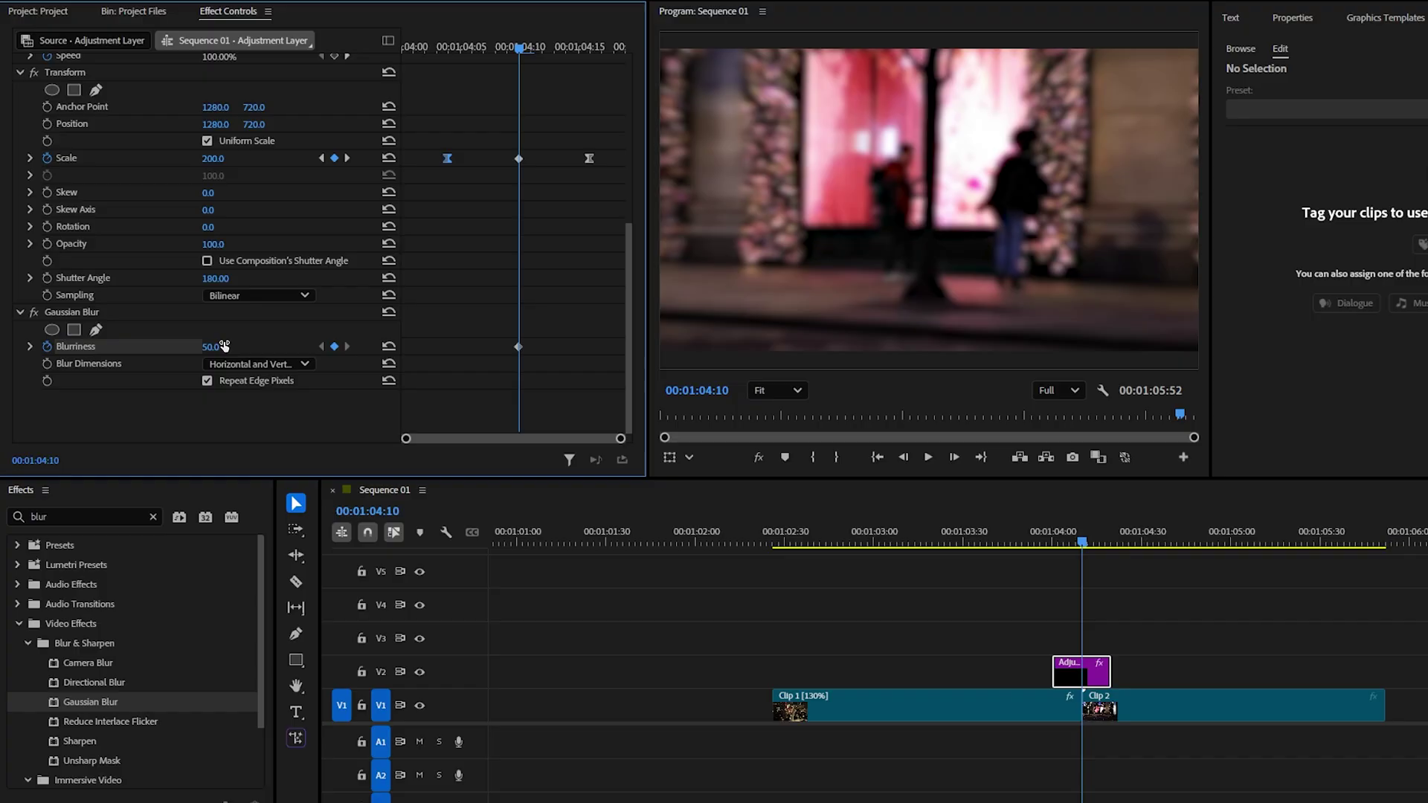
- Add a starting Blurriness keyframe of 0 near 04:04 and step through the blur ramp
{"action": "key", "text": "Left"}
{"action": "key", "text": "Left"}
{"action": "key", "text": "Left"}
{"action": "key", "text": "Left"}
{"action": "key", "text": "Left"}
{"action": "key", "text": "Left"}
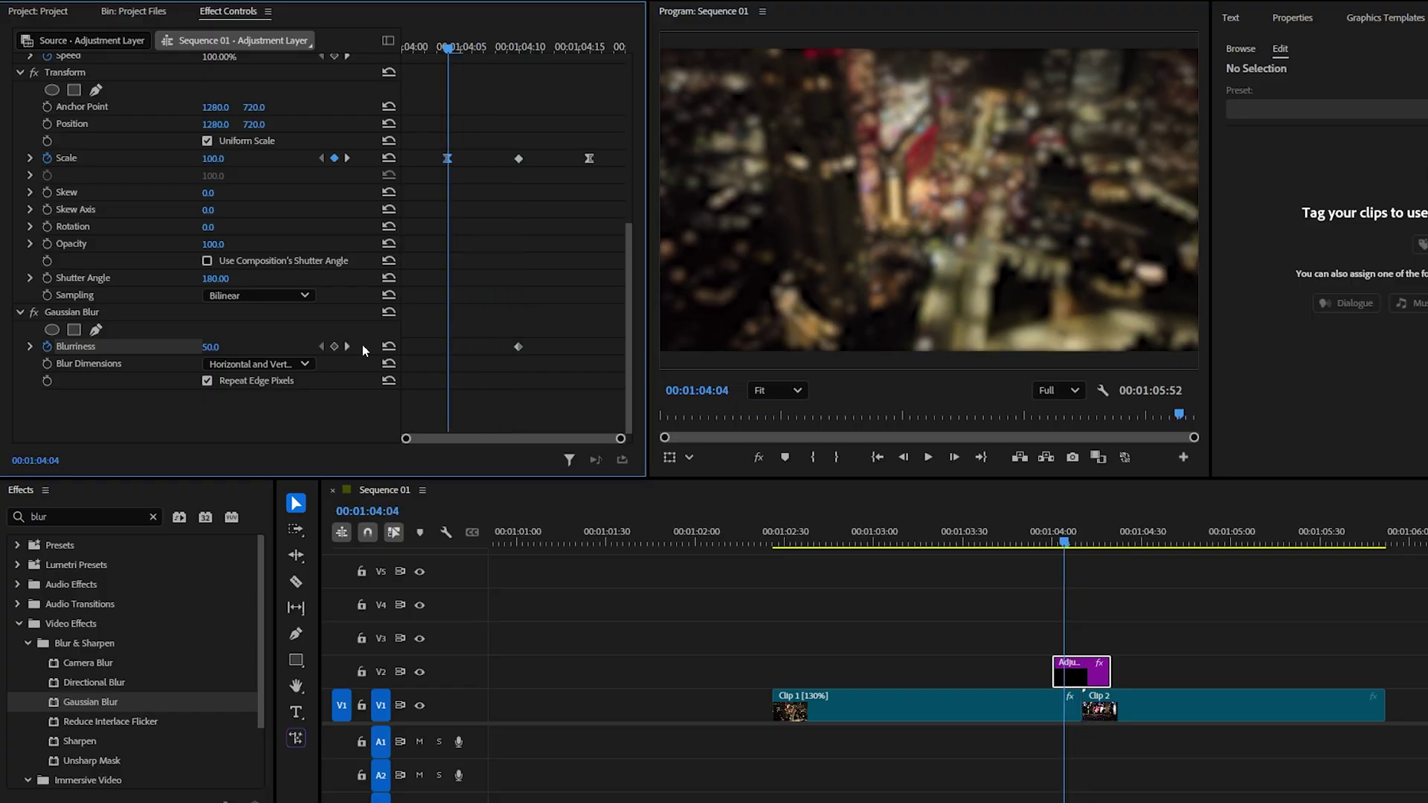
{"action": "left_click", "coordinate": [388, 346]}
{"action": "key", "text": "Right"}
{"action": "key", "text": "Right"}
{"action": "key", "text": "Right"}
{"action": "key", "text": "Right"}
{"action": "key", "text": "Right"}
{"action": "key", "text": "Right"}
{"action": "key", "text": "Right"}
{"action": "key", "text": "Right"}
{"action": "key", "text": "Right"}
{"action": "key", "text": "Right"}
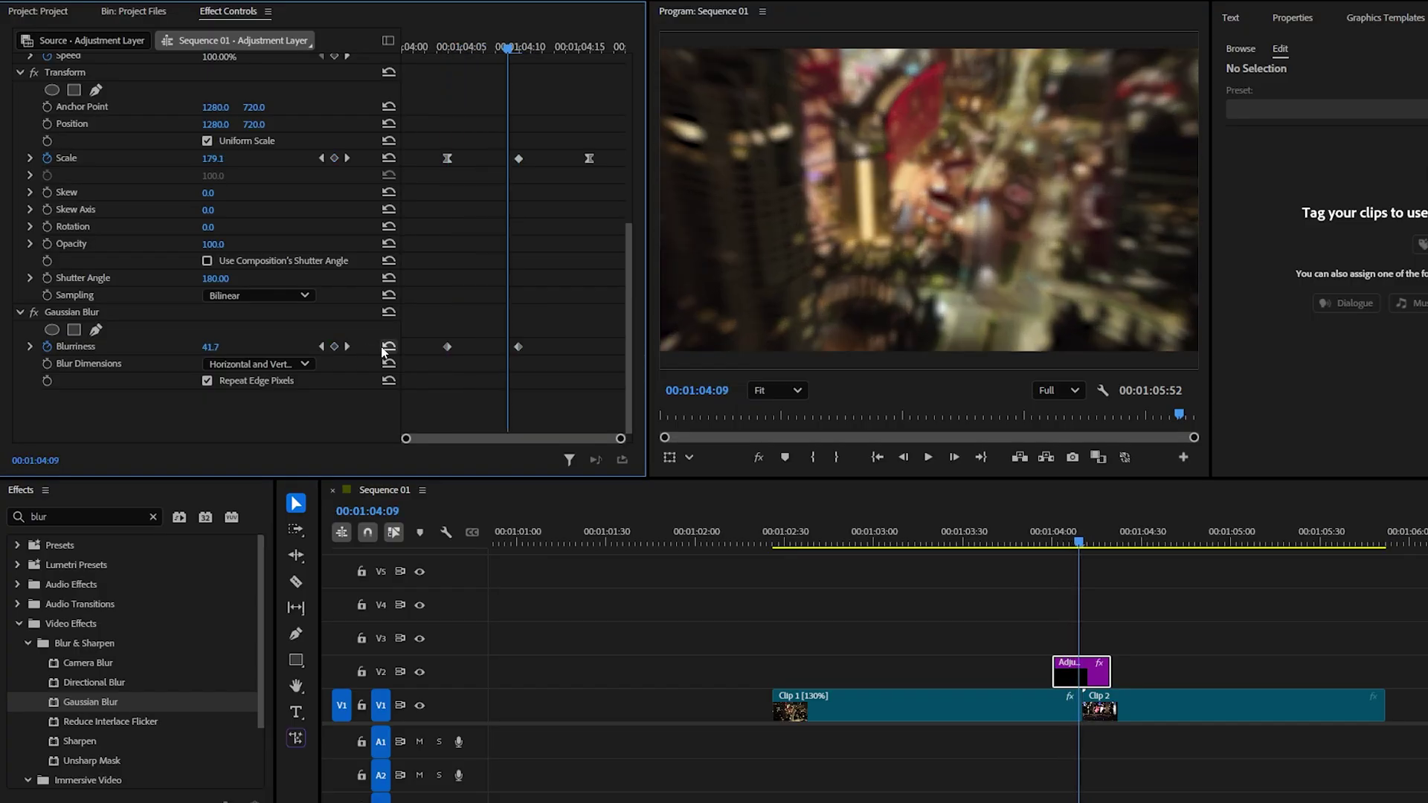
{"action": "key", "text": "Right"}
{"action": "key", "text": "Right"}
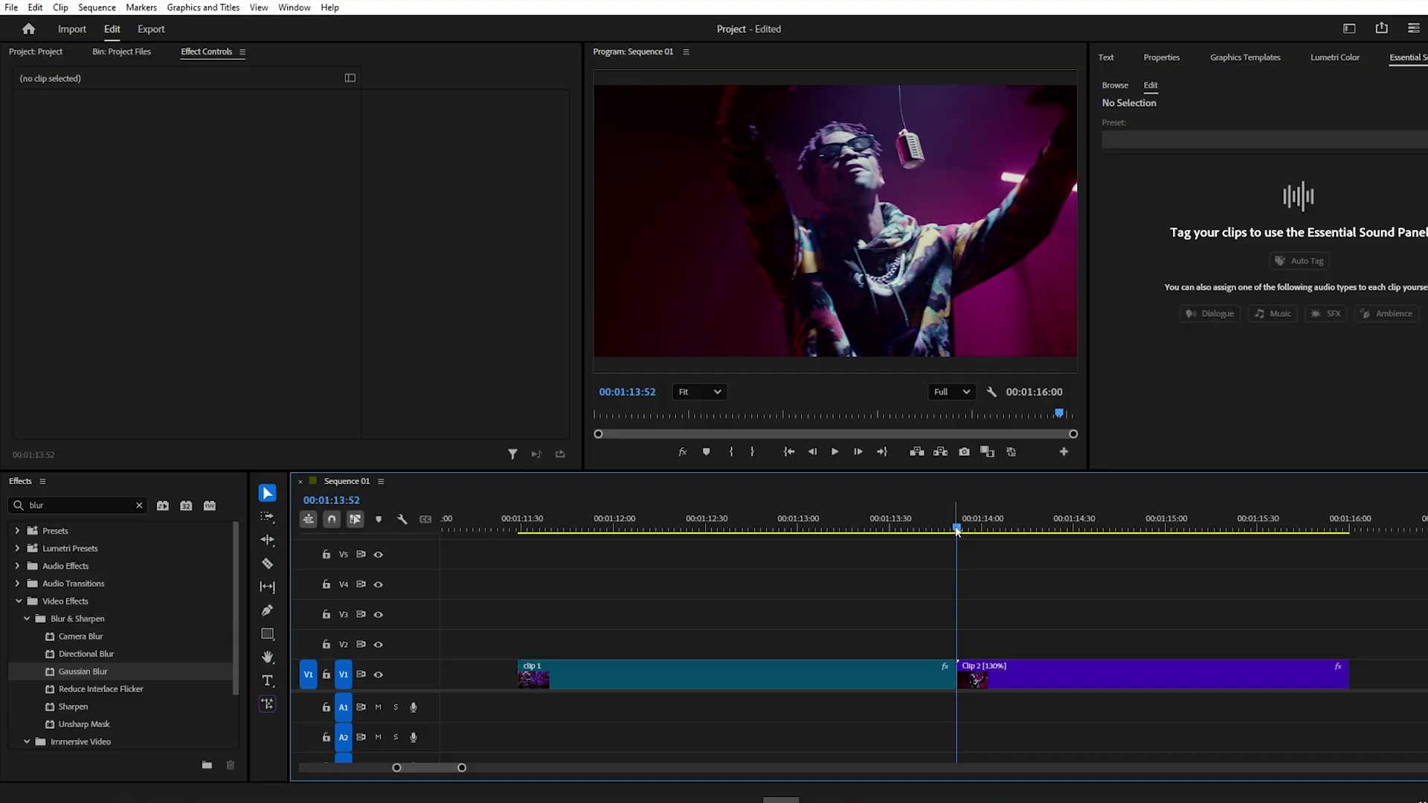
{"action": "left_click", "coordinate": [932, 530]}
{"action": "mouse_move", "coordinate": [932, 531]}
{"action": "left_mouse_down"}
{"action": "mouse_move", "coordinate": [990, 536]}
{"action": "mouse_move", "coordinate": [937, 541]}
{"action": "mouse_move", "coordinate": [954, 543]}
{"action": "left_mouse_up"}
- Insert a frame hold segment into Clip 2 and move it up to V2
{"action": "right_click", "coordinate": [976, 677]}
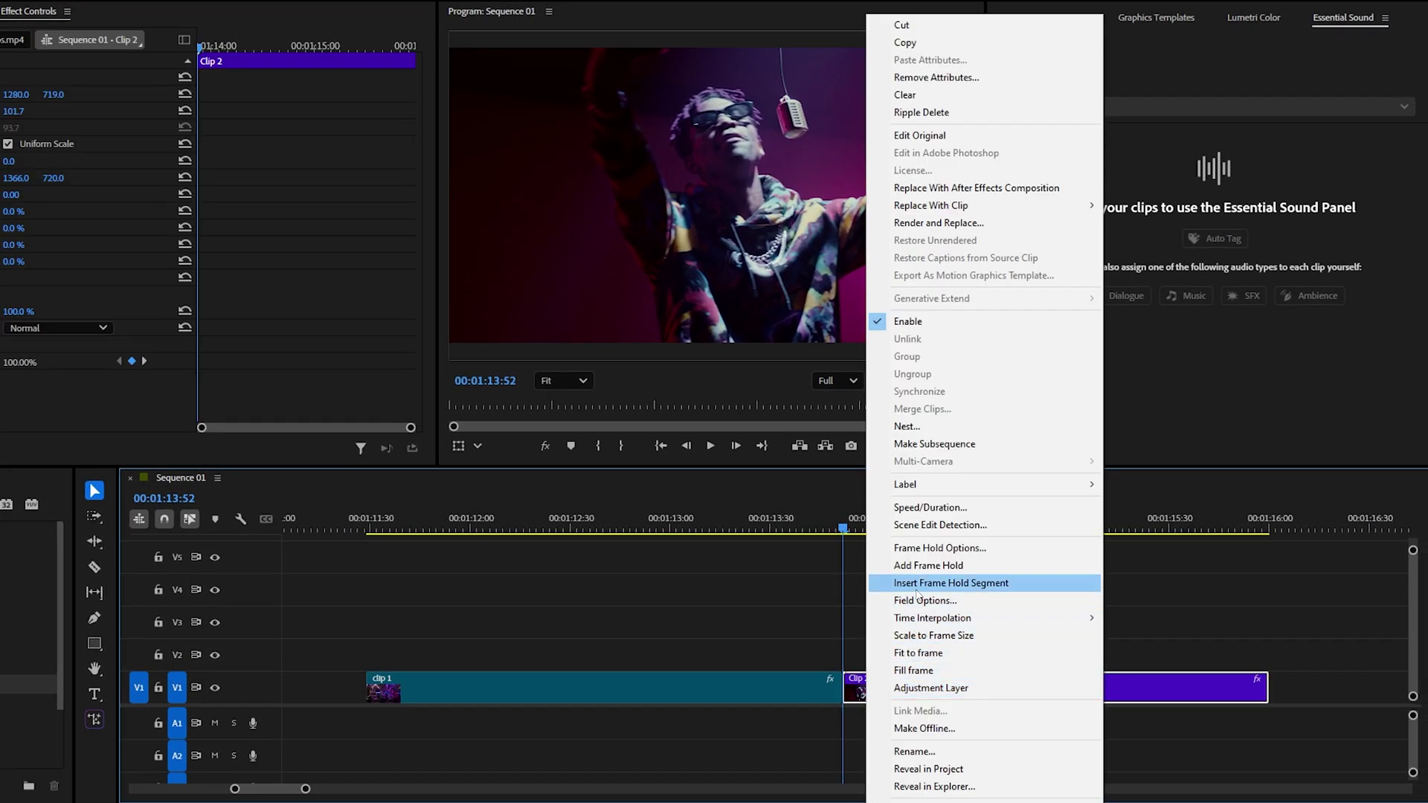
{"action": "left_click", "coordinate": [919, 584]}
{"action": "left_click_drag", "start_coordinate": [965, 687], "coordinate": [569, 653]}
{"action": "left_click", "coordinate": [744, 602]}
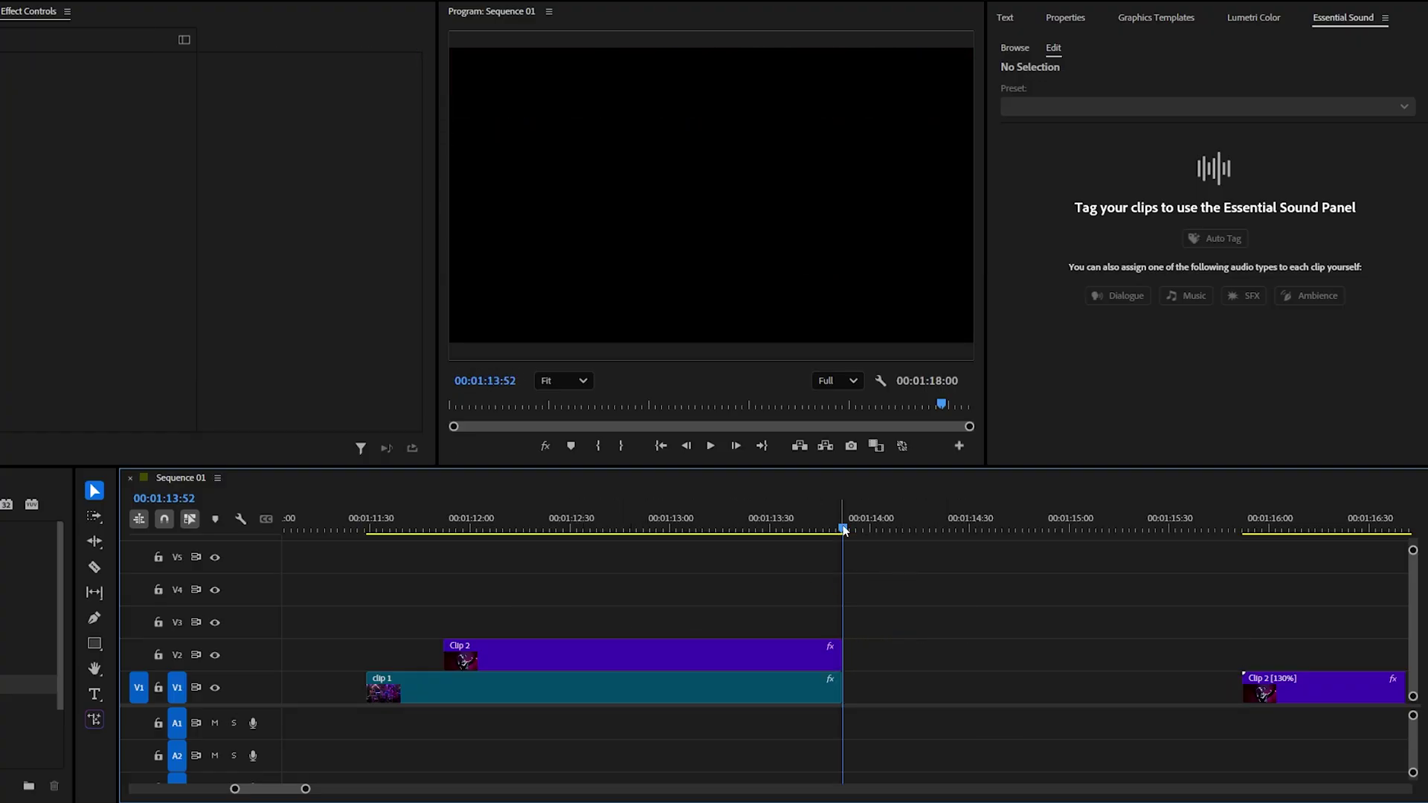
- Split the V2 freeze at 01:13:20, delete its left part, and move Clip 2 [130%] after Clip 1
{"action": "left_click_drag", "start_coordinate": [843, 528], "coordinate": [734, 533]}
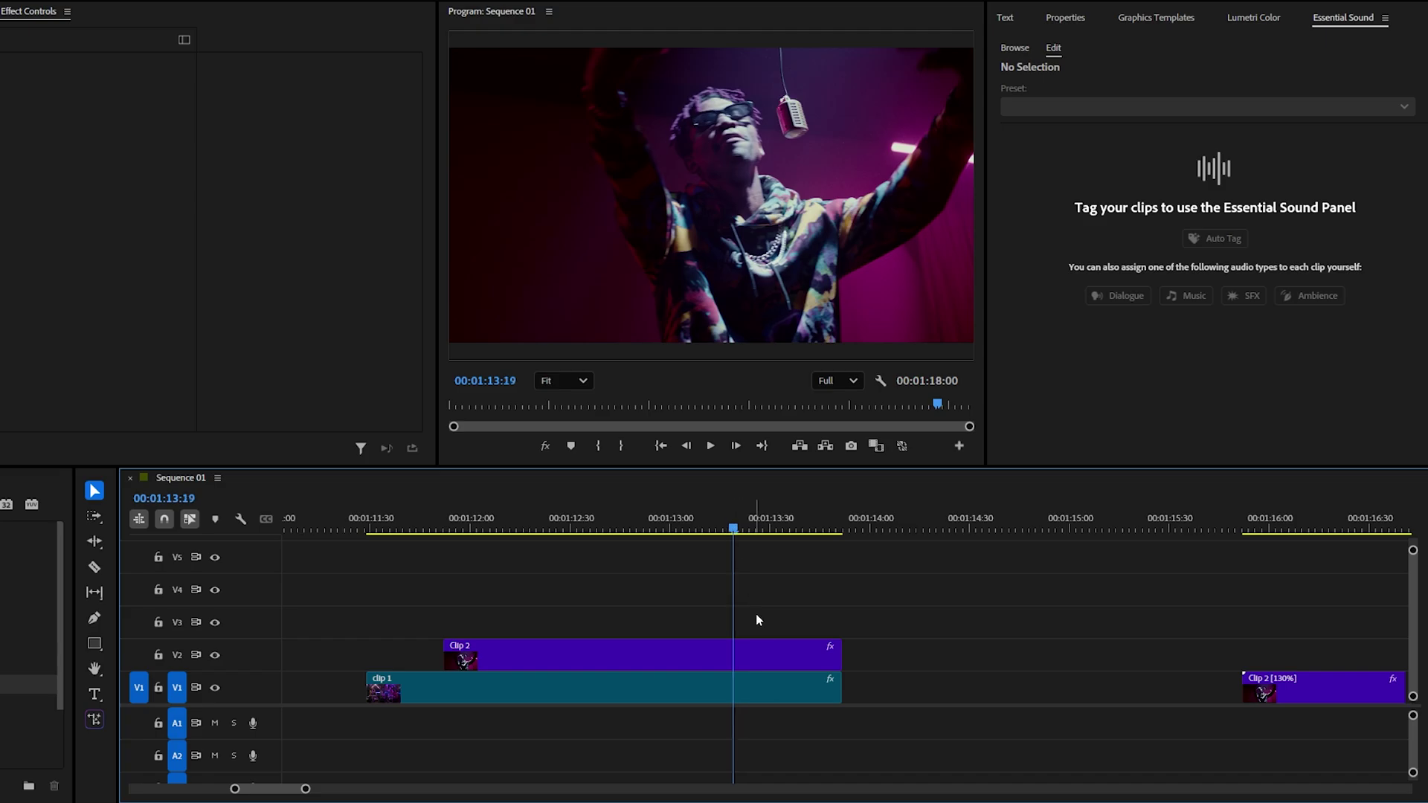
{"action": "left_click", "coordinate": [714, 655]}
{"action": "key", "text": "ctrl+k"}
{"action": "left_click", "coordinate": [669, 655]}
{"action": "key", "text": "Delete"}
{"action": "left_click_drag", "start_coordinate": [1261, 696], "coordinate": [862, 689]}
{"action": "left_click", "coordinate": [833, 654]}
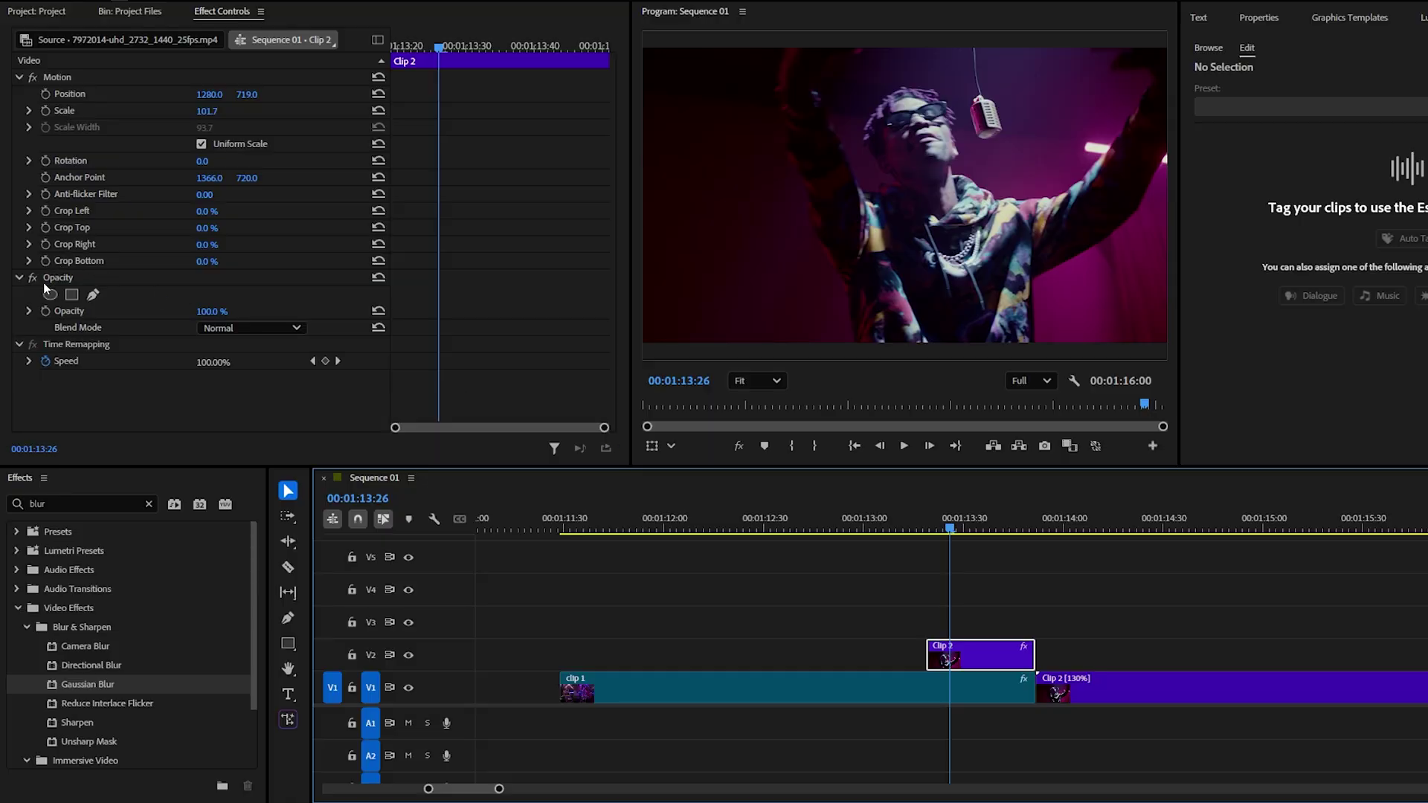
- Add an Opacity pen mask and trace points around the performer's raised arm and head
{"action": "left_click", "coordinate": [93, 294]}
{"action": "left_click", "coordinate": [854, 344]}
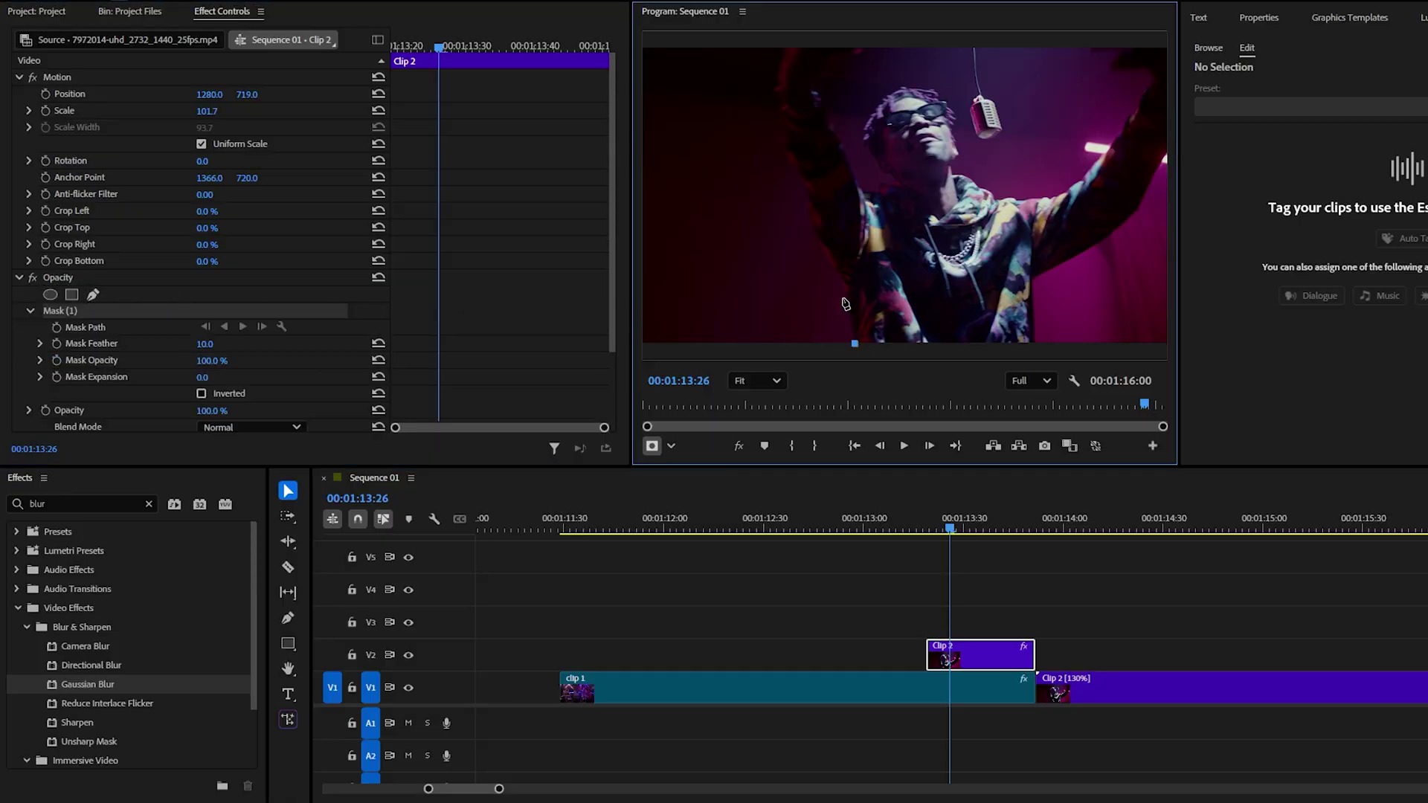
{"action": "left_click", "coordinate": [813, 237]}
{"action": "left_click", "coordinate": [776, 138]}
{"action": "left_click", "coordinate": [788, 49]}
{"action": "left_click", "coordinate": [863, 48]}
{"action": "left_click", "coordinate": [852, 171]}
{"action": "left_click", "coordinate": [891, 185]}
{"action": "left_click", "coordinate": [862, 136]}
{"action": "left_click", "coordinate": [870, 113]}
{"action": "left_click", "coordinate": [892, 96]}
{"action": "left_click", "coordinate": [906, 87]}
{"action": "left_click", "coordinate": [927, 88]}
{"action": "left_click", "coordinate": [940, 95]}
{"action": "left_click", "coordinate": [952, 108]}
{"action": "left_click", "coordinate": [953, 121]}
{"action": "left_click", "coordinate": [950, 132]}
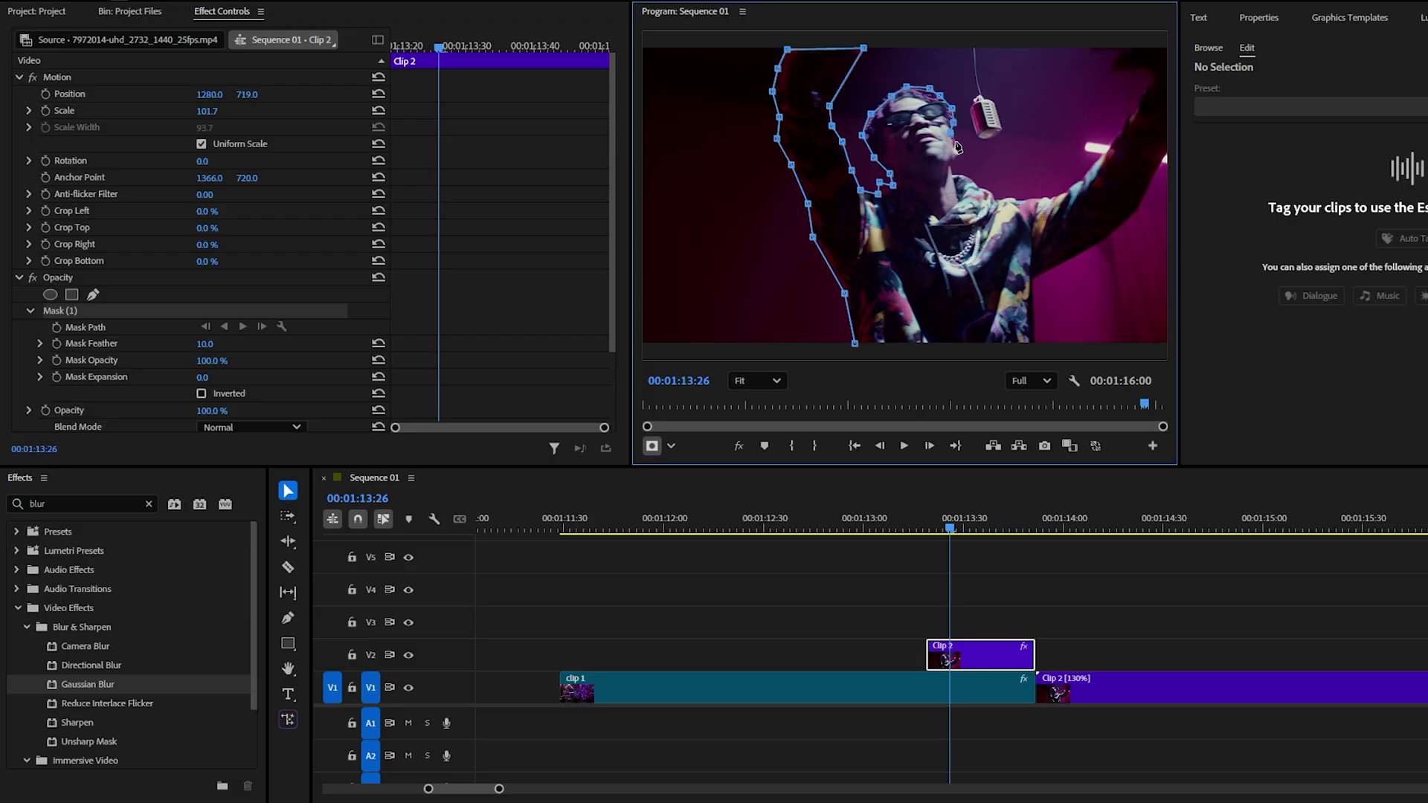
- Continue the mask along the outstretched arm, microphone, right side and bottom, then close it
{"action": "left_click", "coordinate": [1002, 197]}
{"action": "left_click", "coordinate": [1022, 200]}
{"action": "left_click", "coordinate": [1044, 198]}
{"action": "left_click", "coordinate": [1073, 185]}
{"action": "left_click", "coordinate": [1101, 156]}
{"action": "left_click", "coordinate": [1124, 128]}
{"action": "left_click", "coordinate": [1156, 82]}
{"action": "left_click", "coordinate": [1145, 72]}
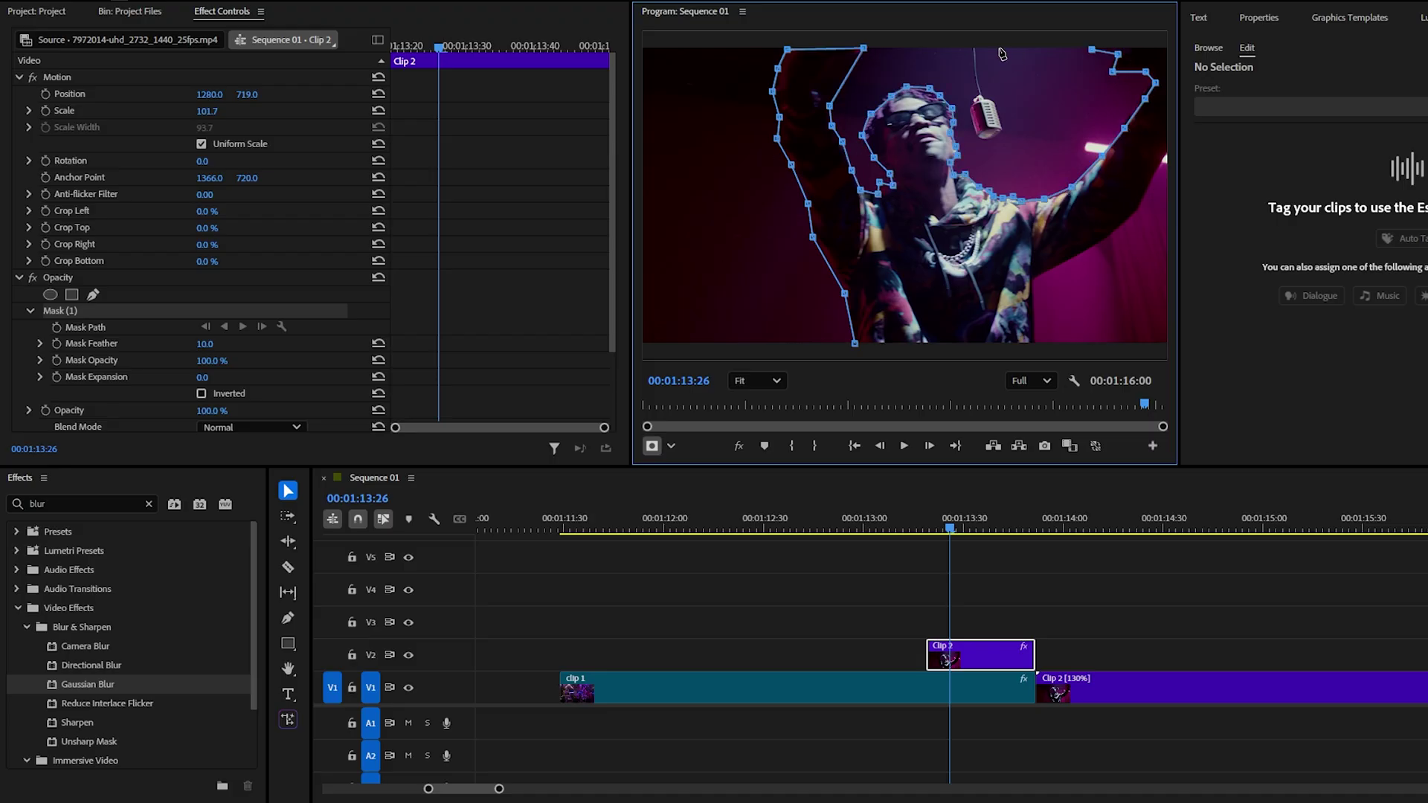
{"action": "left_click", "coordinate": [977, 48]}
{"action": "left_click", "coordinate": [981, 90]}
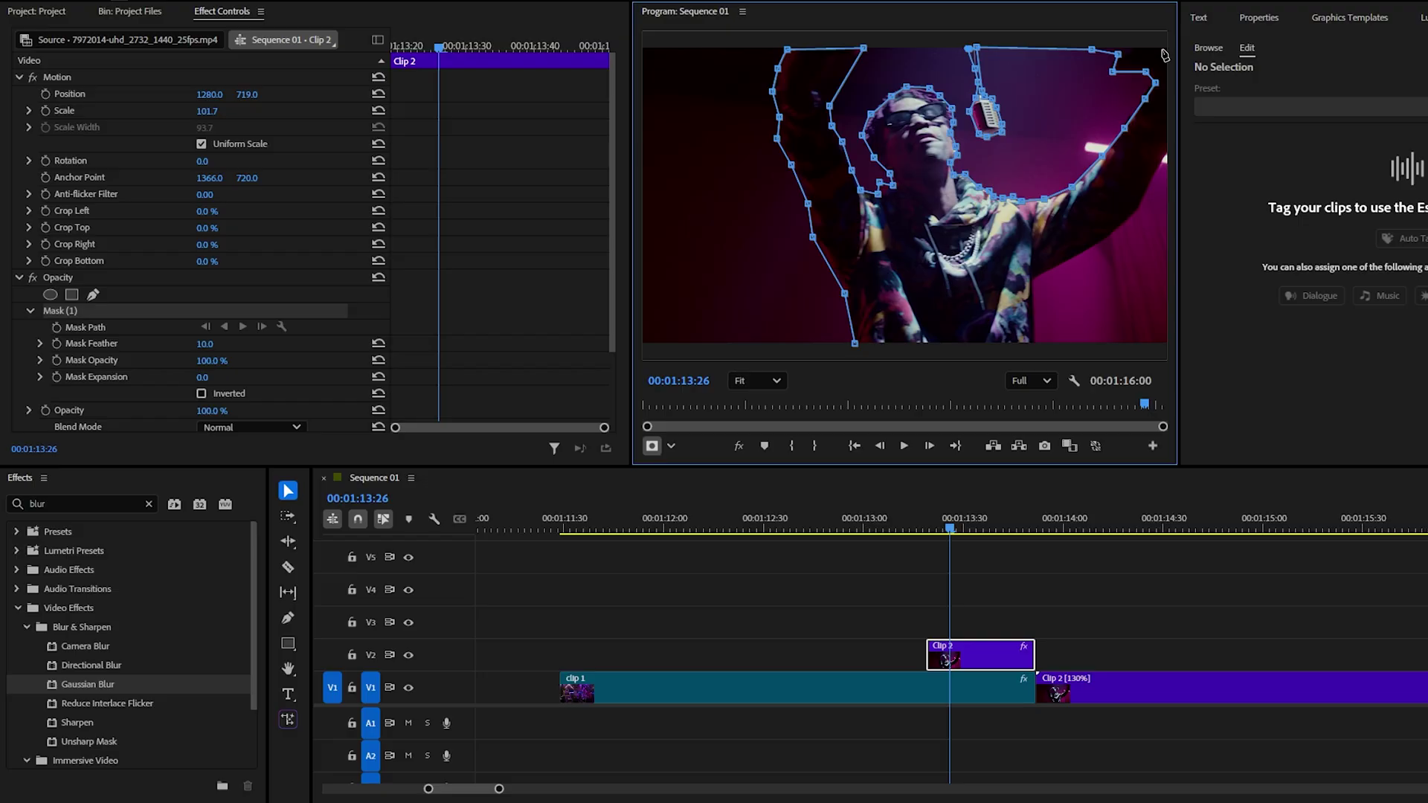
{"action": "left_click", "coordinate": [1164, 48]}
{"action": "left_click", "coordinate": [1162, 170]}
{"action": "left_click", "coordinate": [1096, 244]}
{"action": "left_click", "coordinate": [1033, 280]}
{"action": "left_click", "coordinate": [1036, 343]}
{"action": "left_click", "coordinate": [854, 344]}
{"action": "left_click_drag", "start_coordinate": [438, 46], "coordinate": [394, 60]}
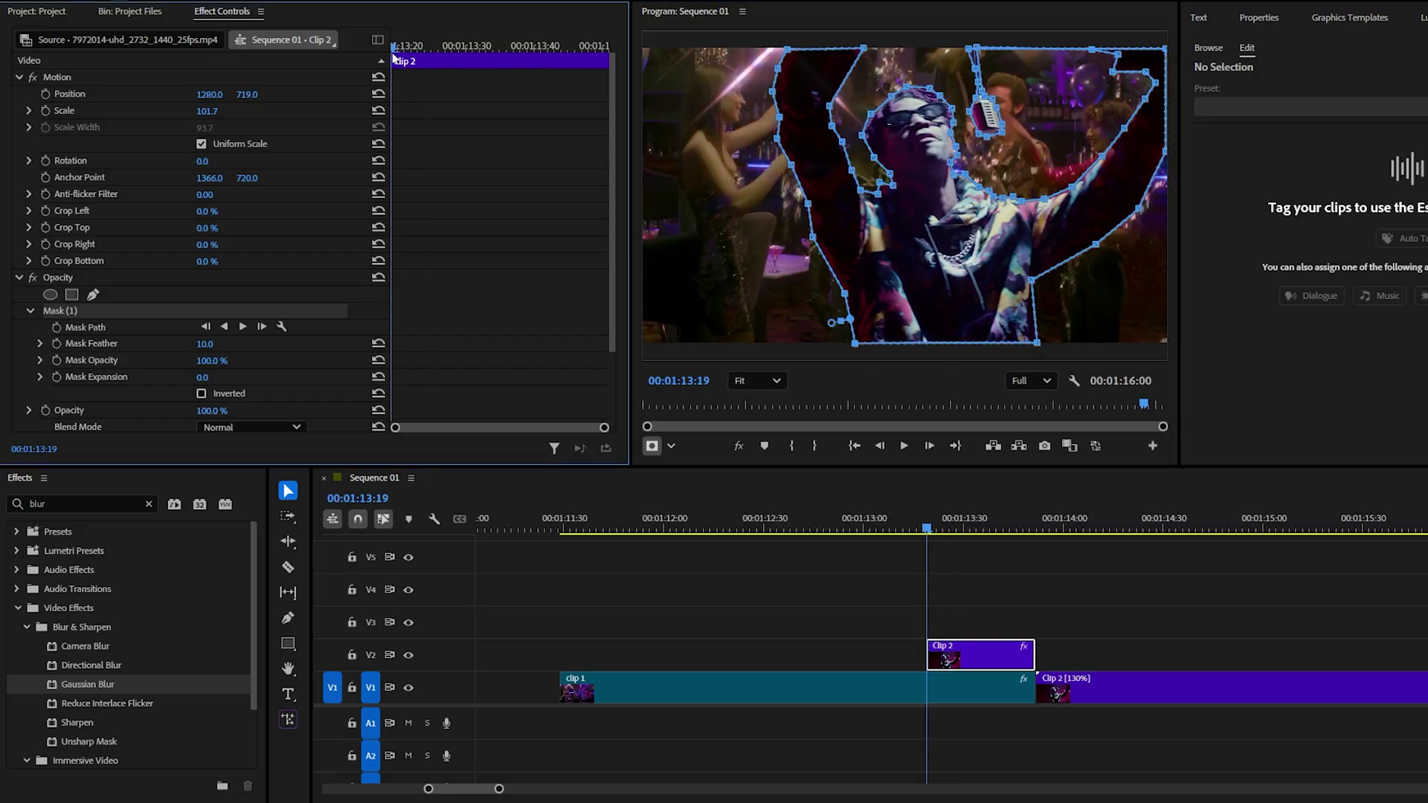
- Keyframe Position around 00:01:13:27 with X at 3252, shifting the second keyframe later
{"action": "left_click", "coordinate": [46, 95]}
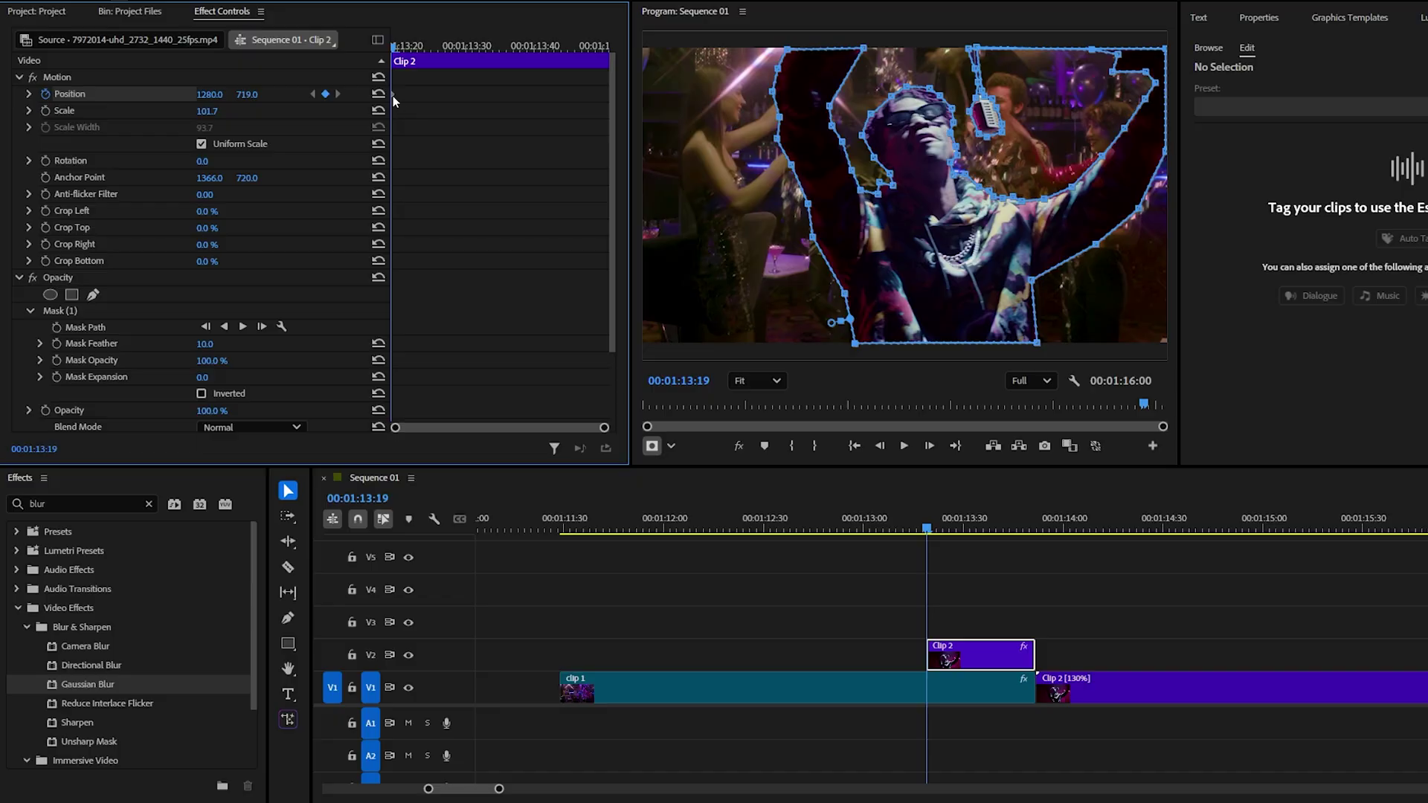
{"action": "left_click_drag", "start_coordinate": [430, 46], "coordinate": [444, 46]}
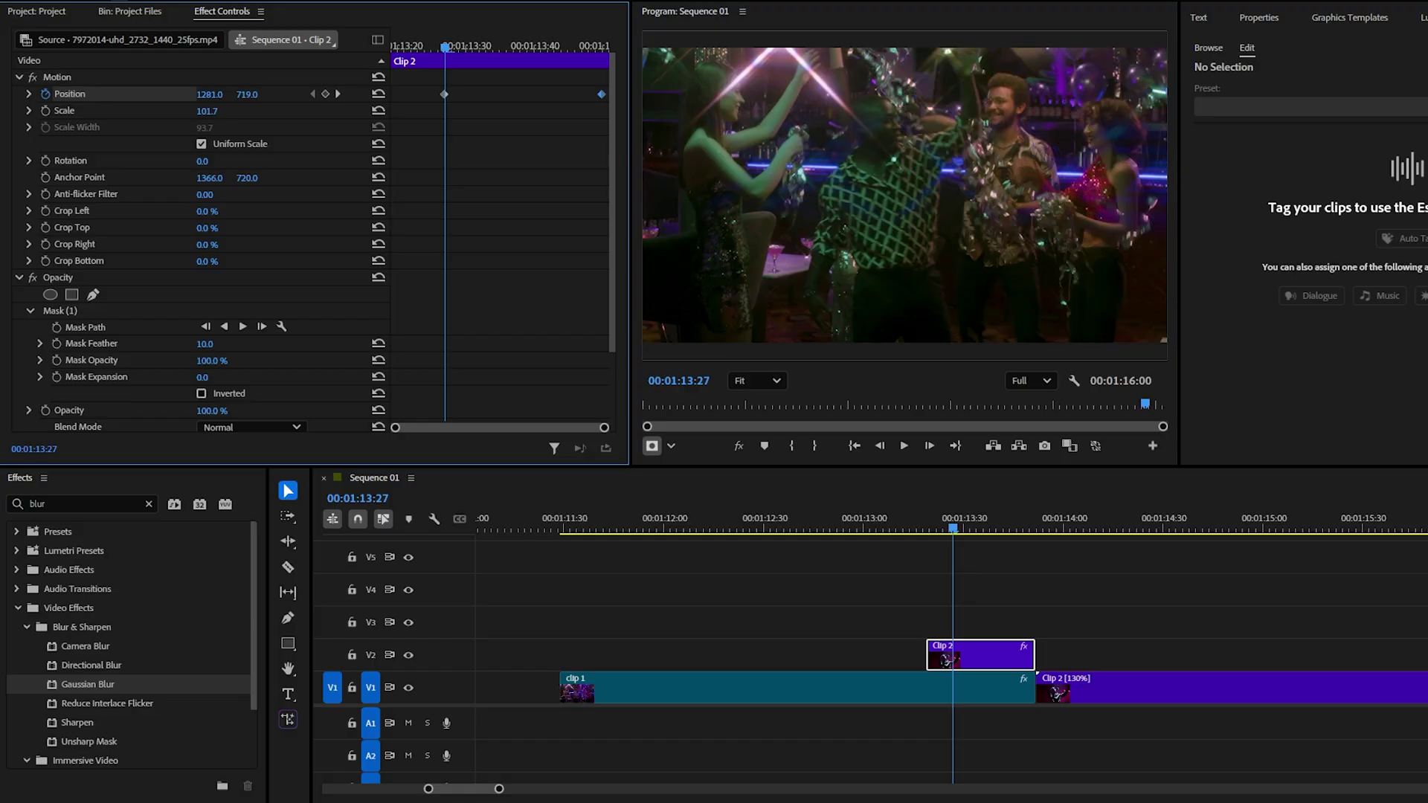
{"action": "left_click_drag", "start_coordinate": [444, 94], "coordinate": [489, 98]}
- Apply Ease In and Ease Out temporal interpolation to the Position keyframes
{"action": "right_click", "coordinate": [490, 93]}
{"action": "mouse_move", "coordinate": [536, 227]}
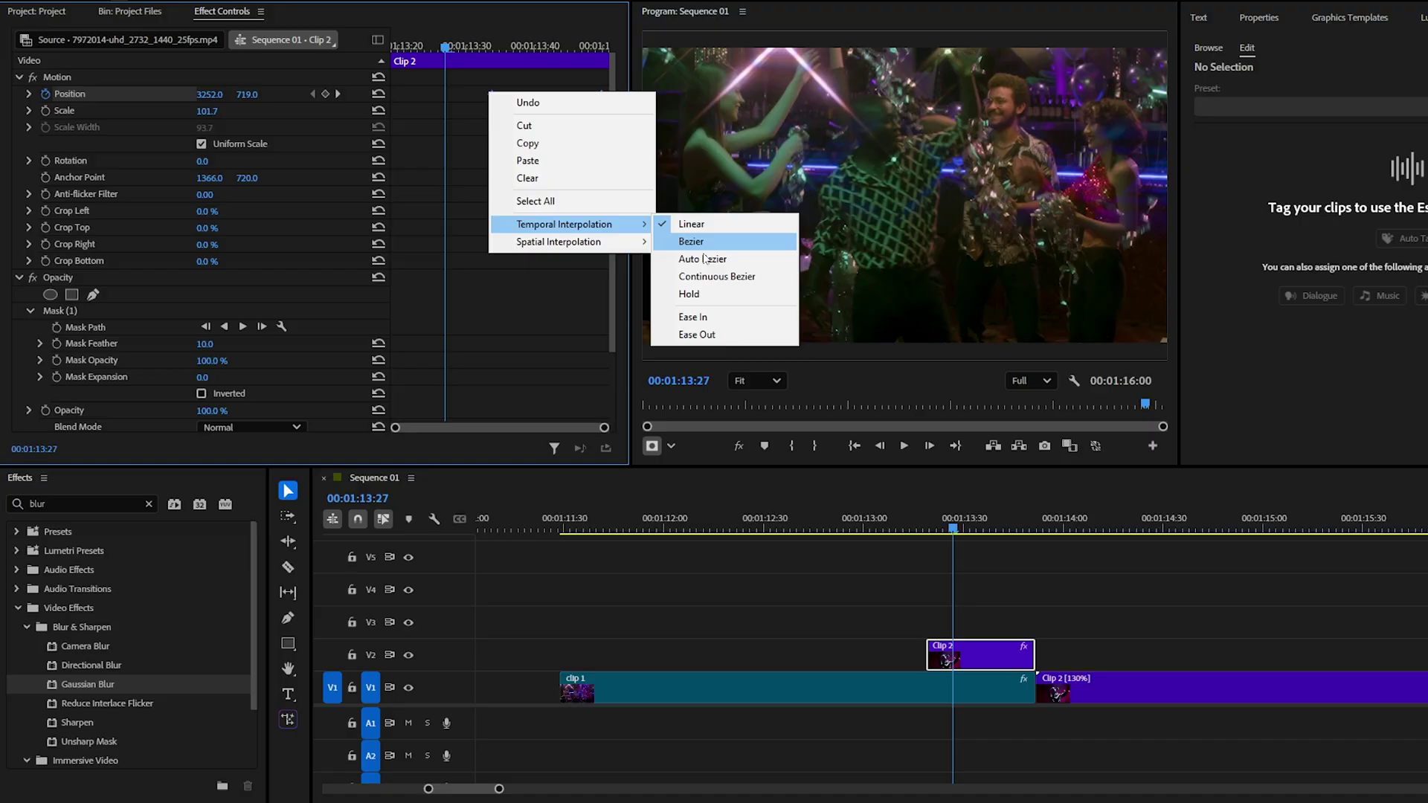
{"action": "left_click", "coordinate": [691, 313]}
{"action": "right_click", "coordinate": [493, 95]}
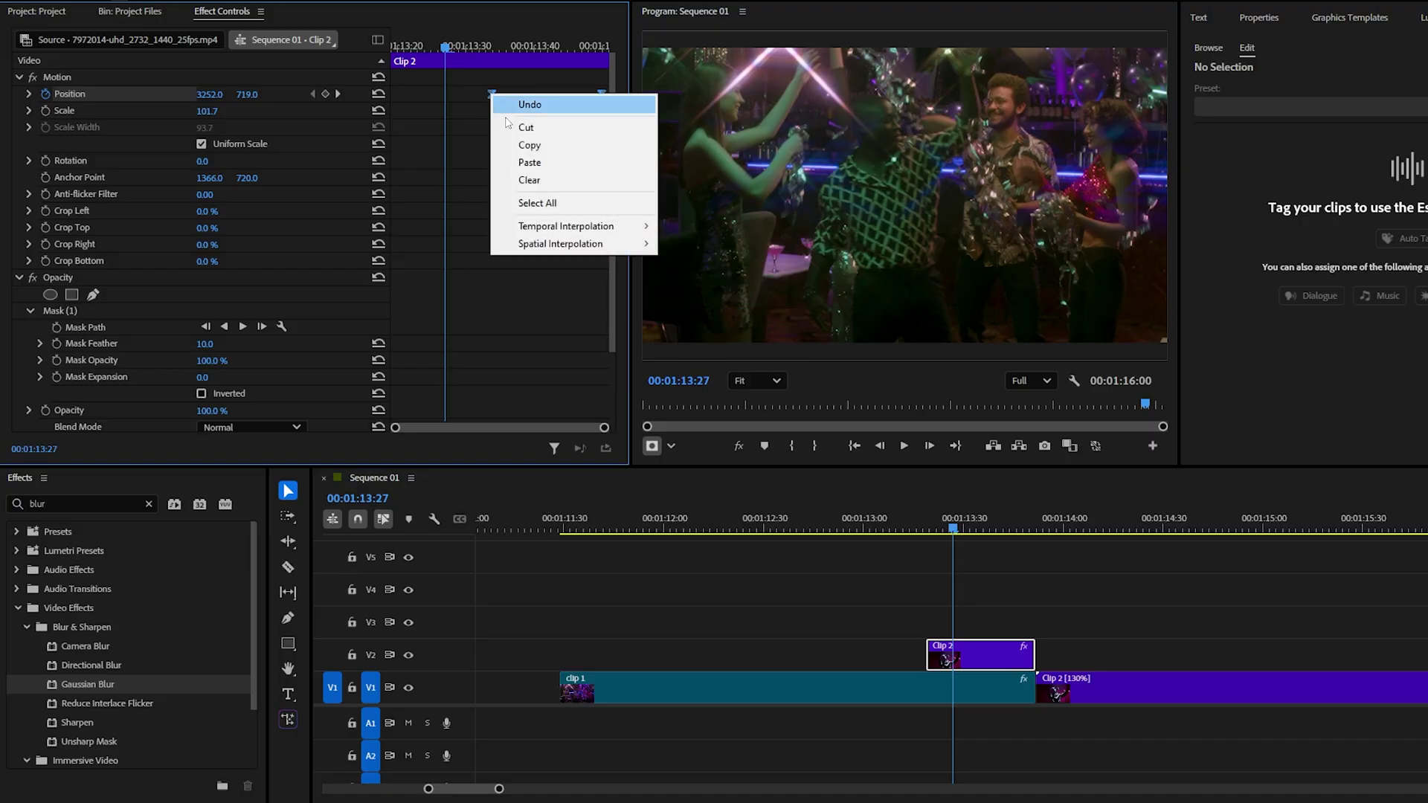
{"action": "mouse_move", "coordinate": [554, 227]}
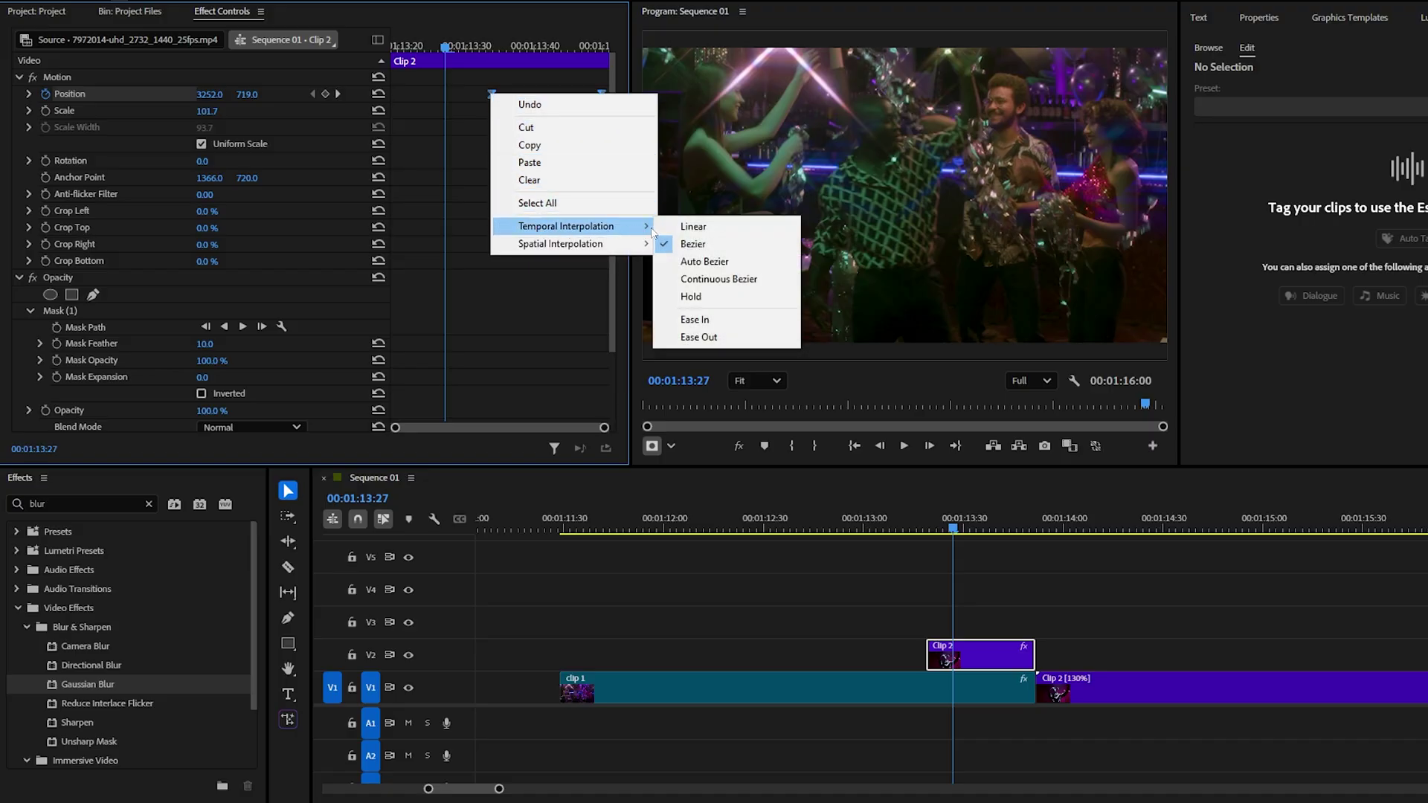
{"action": "left_click", "coordinate": [699, 336]}
- Shape the Position velocity curve to start fast and settle, then play the slide back
{"action": "left_click", "coordinate": [29, 95]}
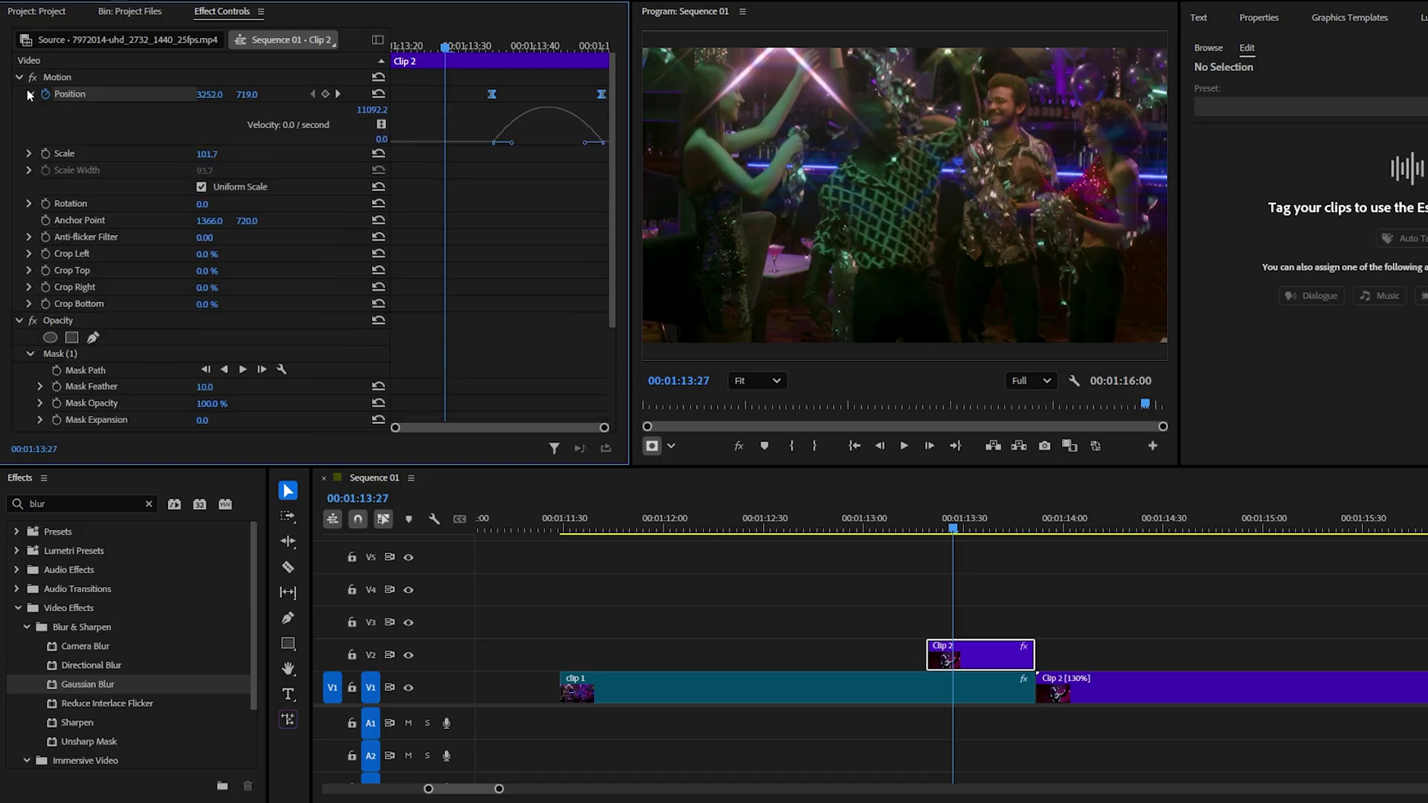
{"action": "left_click_drag", "start_coordinate": [583, 144], "coordinate": [503, 147]}
{"action": "key", "text": "space"}
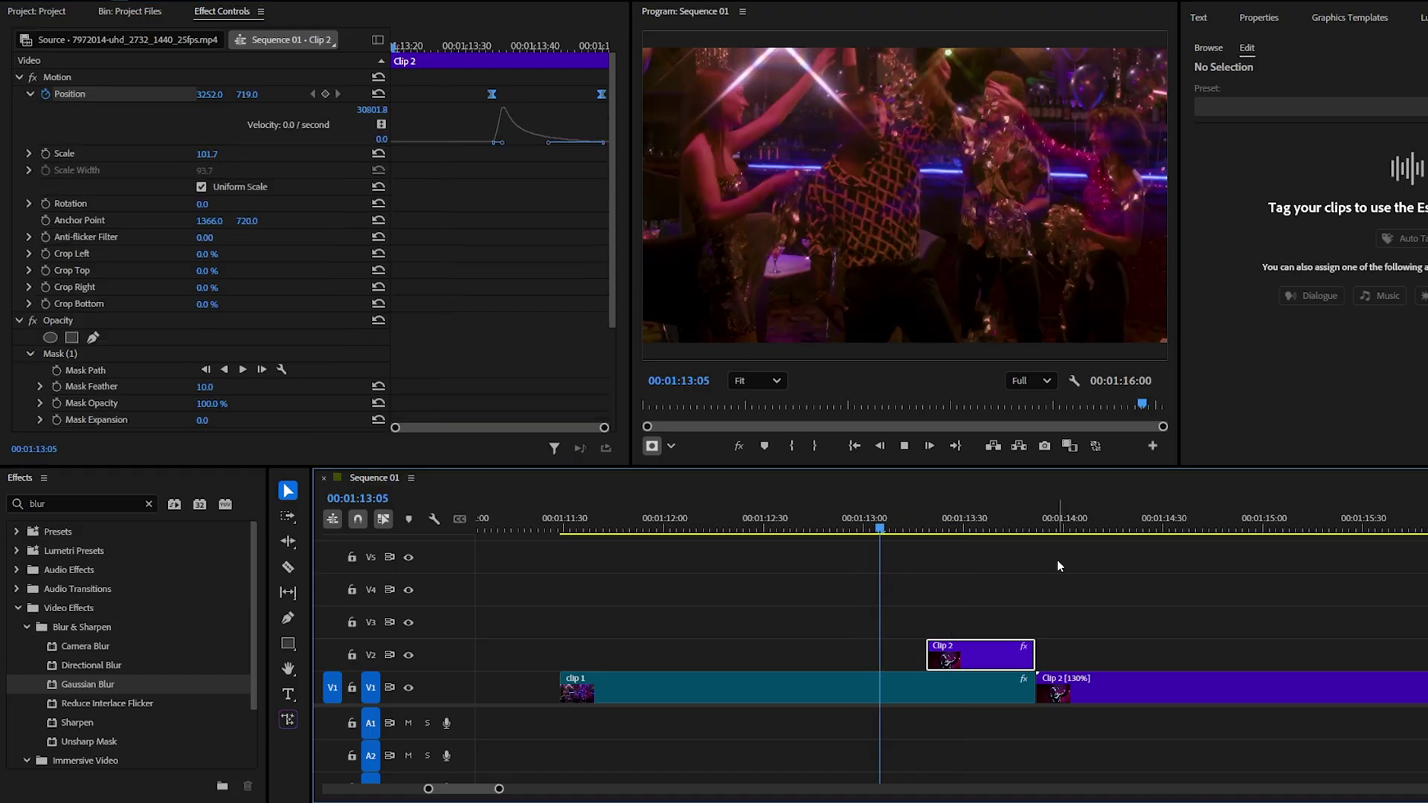